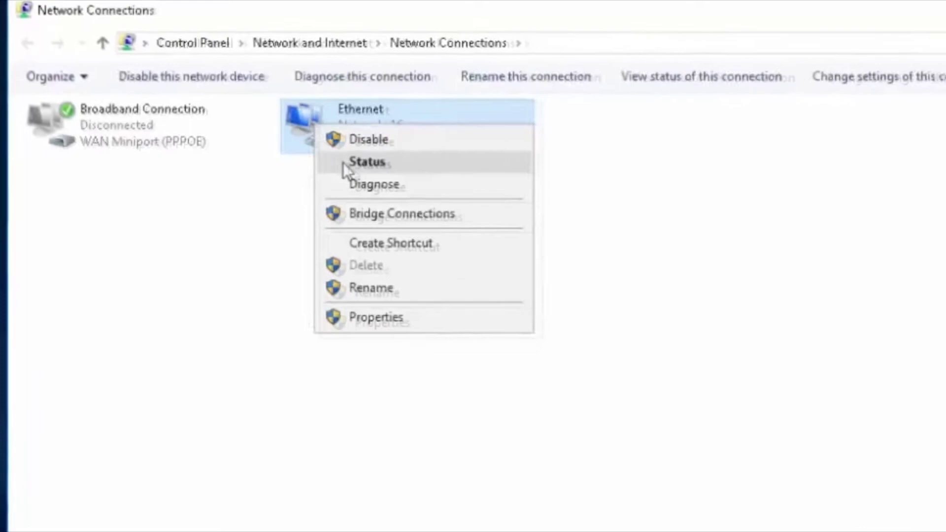
- Read the Ethernet IPv4 address 192.168.0.100 and default gateway 192.168.0.1, then close the details
{"action": "left_click", "coordinate": [345, 164]}
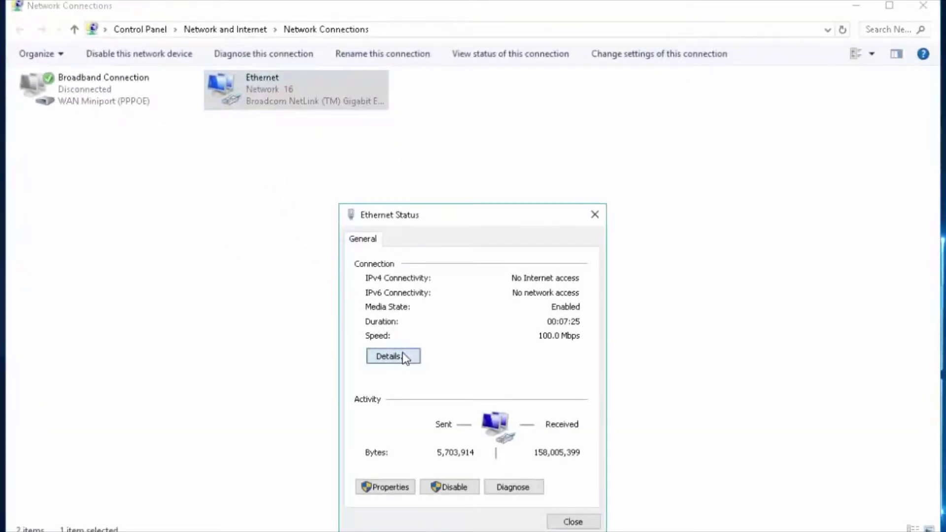
{"action": "left_click", "coordinate": [405, 357]}
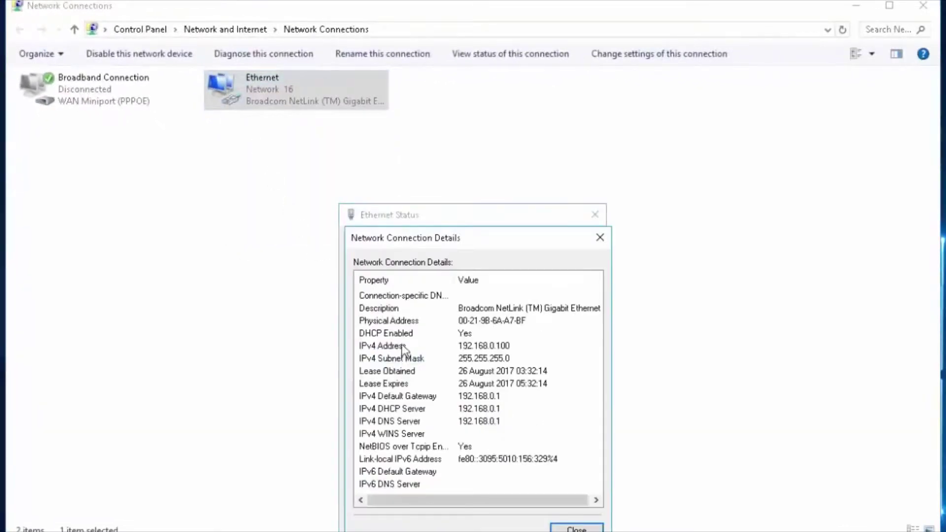
{"action": "left_click", "coordinate": [405, 349]}
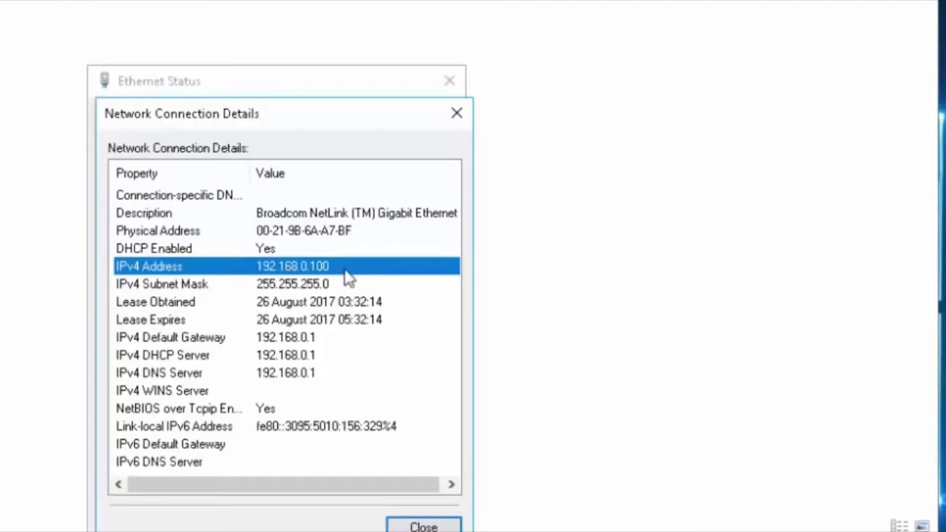
{"action": "left_click", "coordinate": [186, 338]}
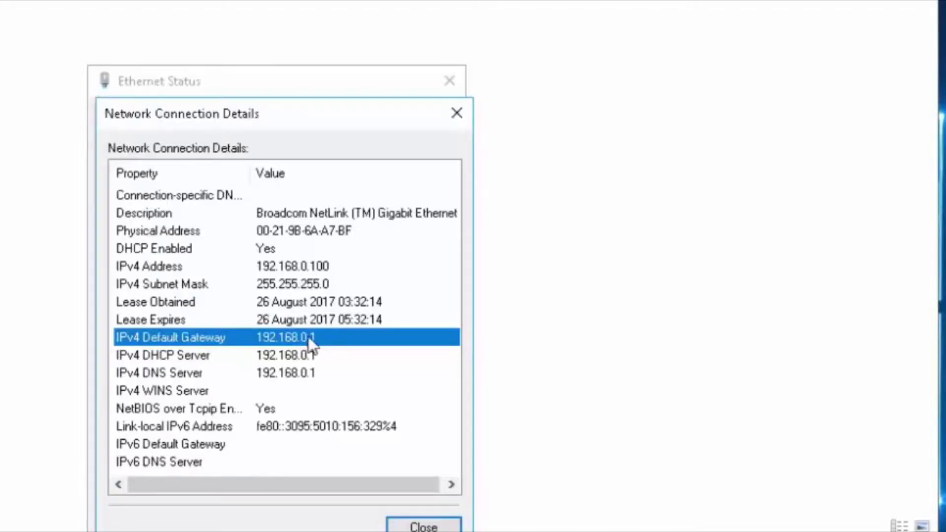
{"action": "left_click", "coordinate": [453, 116]}
{"action": "left_click", "coordinate": [450, 82]}
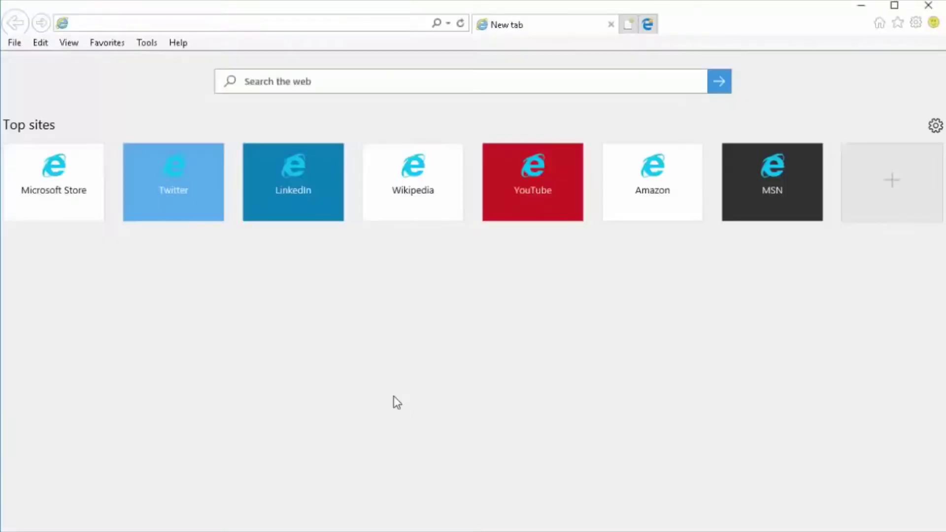
- Browse to 192.168.0.1 in Internet Explorer's address bar
{"action": "left_click", "coordinate": [187, 24]}
{"action": "type", "text": "192.168."}
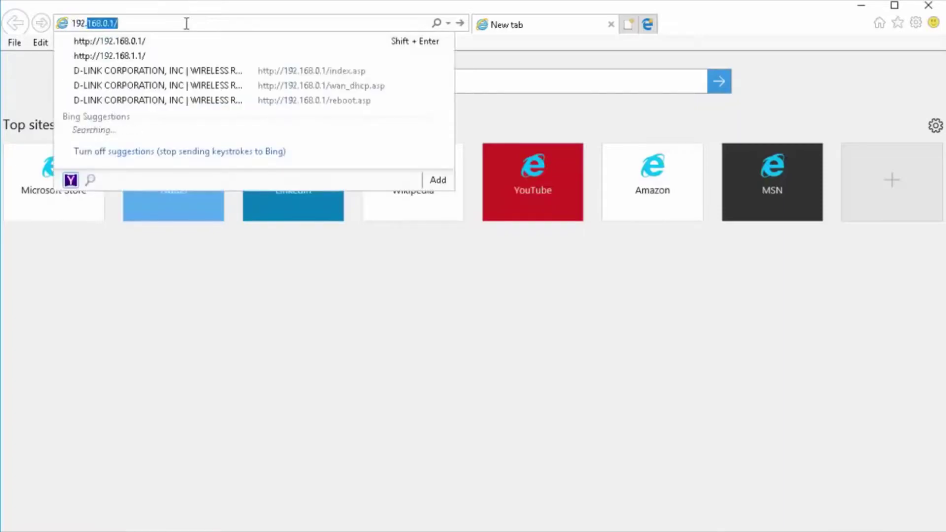
{"action": "type", "text": "0.1"}
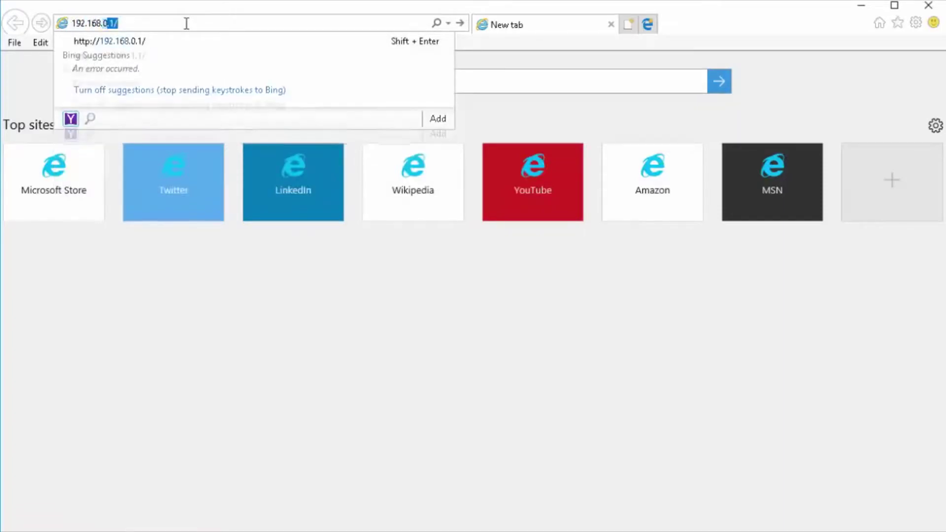
{"action": "key", "text": "Return"}
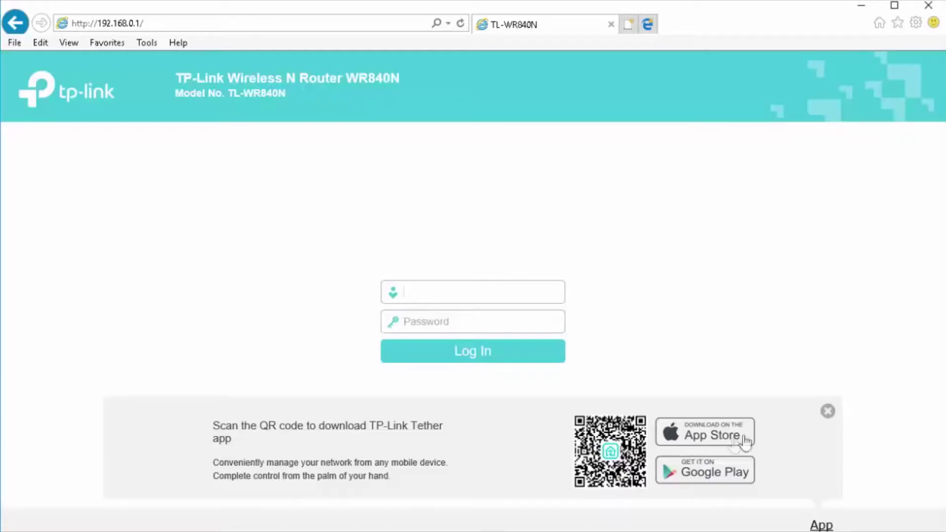
- Dismiss the Tether banner and log in with the admin username and router password
{"action": "left_click", "coordinate": [827, 413]}
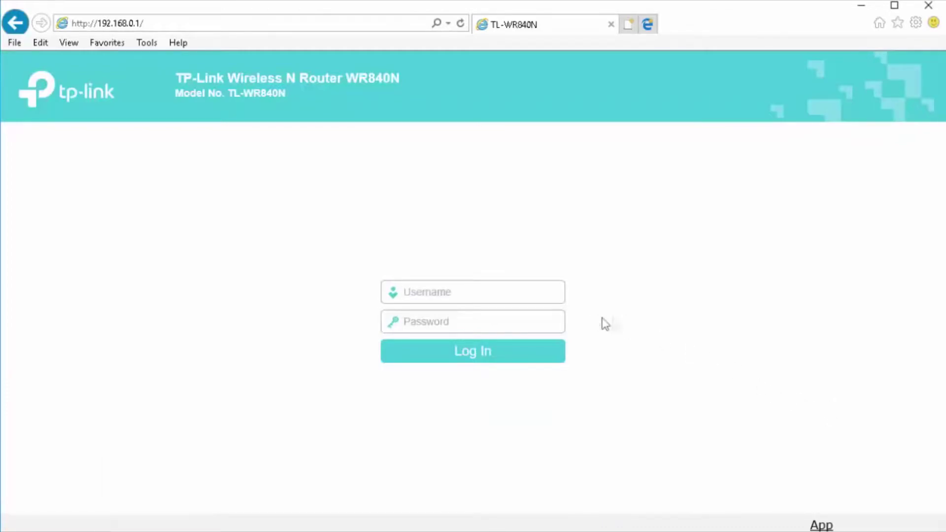
{"action": "left_click", "coordinate": [508, 289]}
{"action": "type", "text": "admin"}
{"action": "key", "text": "Tab"}
{"action": "type", "text": "admin"}
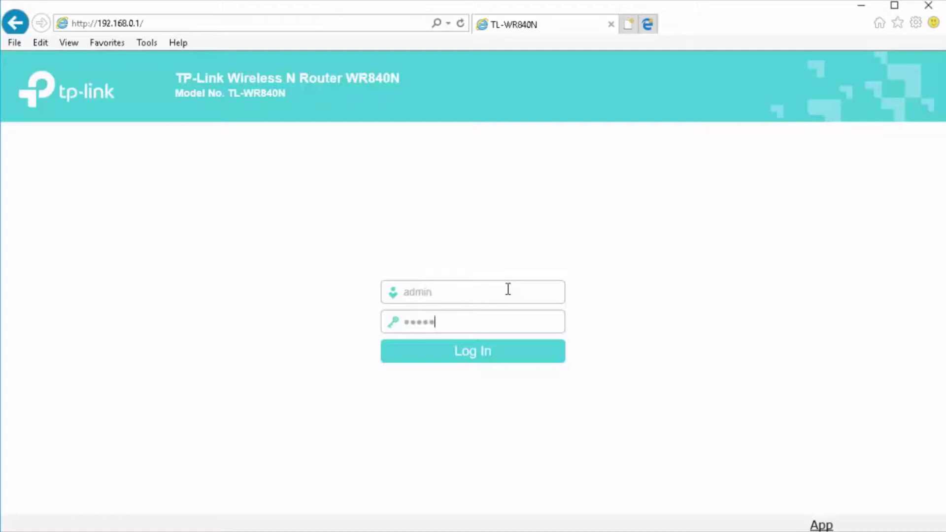
{"action": "left_click", "coordinate": [500, 351]}
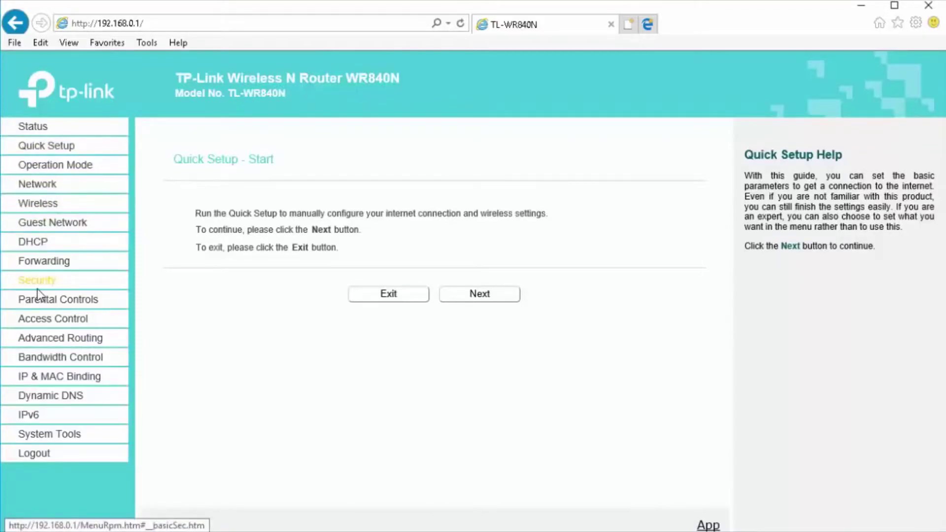
- Launch Quick Setup and continue past Operation Mode keeping Wireless Router selected
{"action": "left_click", "coordinate": [63, 150]}
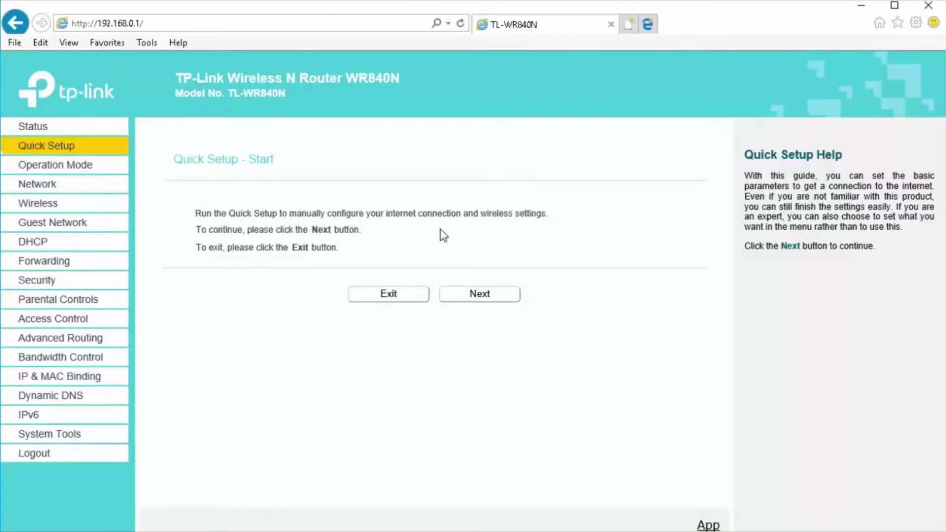
{"action": "left_click", "coordinate": [490, 302]}
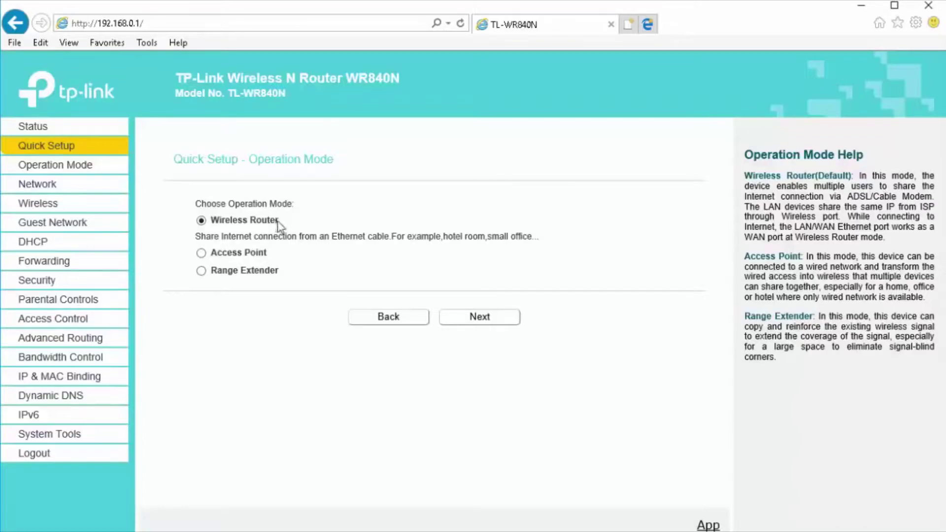
{"action": "left_click", "coordinate": [479, 317]}
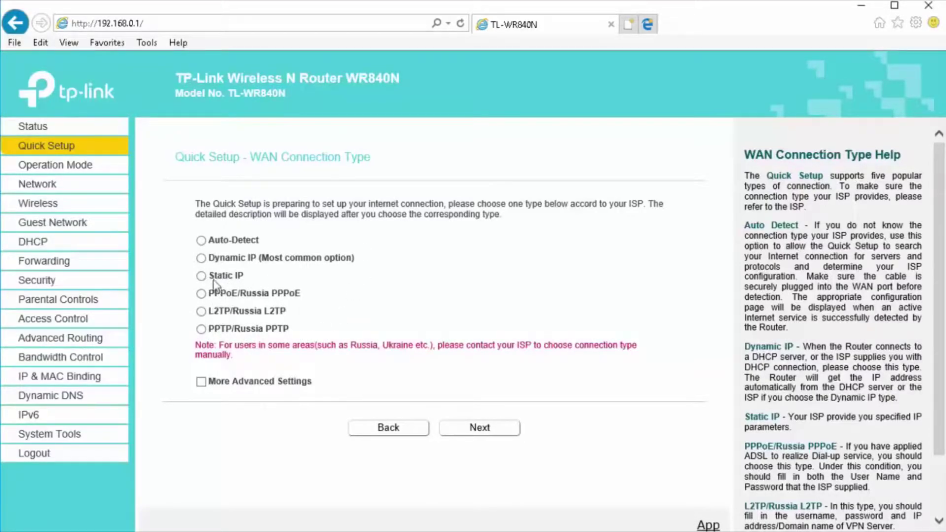
- Pick Dynamic IP from the WAN connection types and go to the Network WAN settings
{"action": "left_click_drag", "start_coordinate": [190, 257], "coordinate": [307, 294]}
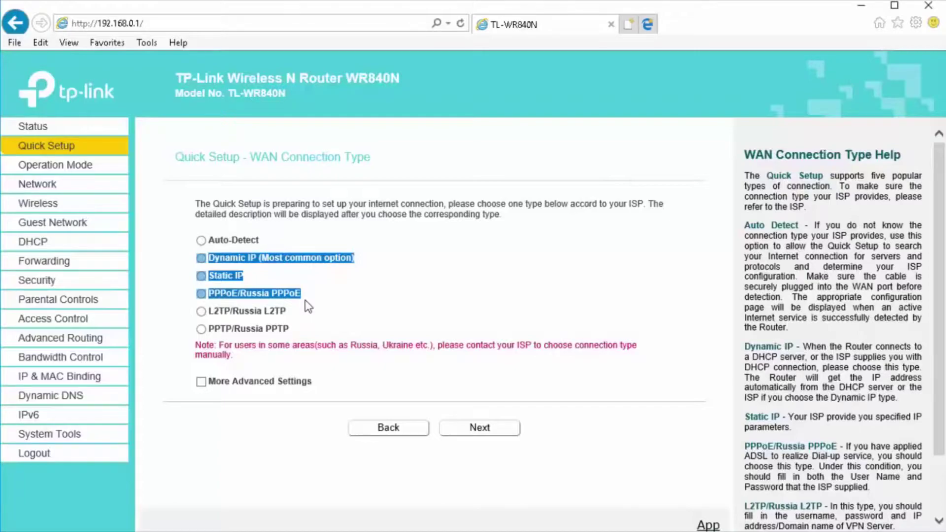
{"action": "left_click", "coordinate": [308, 268]}
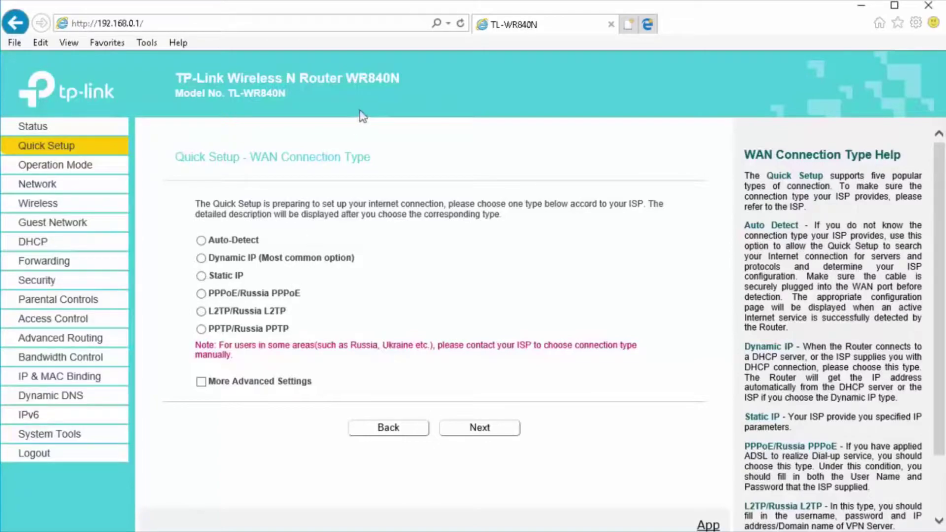
{"action": "left_click", "coordinate": [201, 258]}
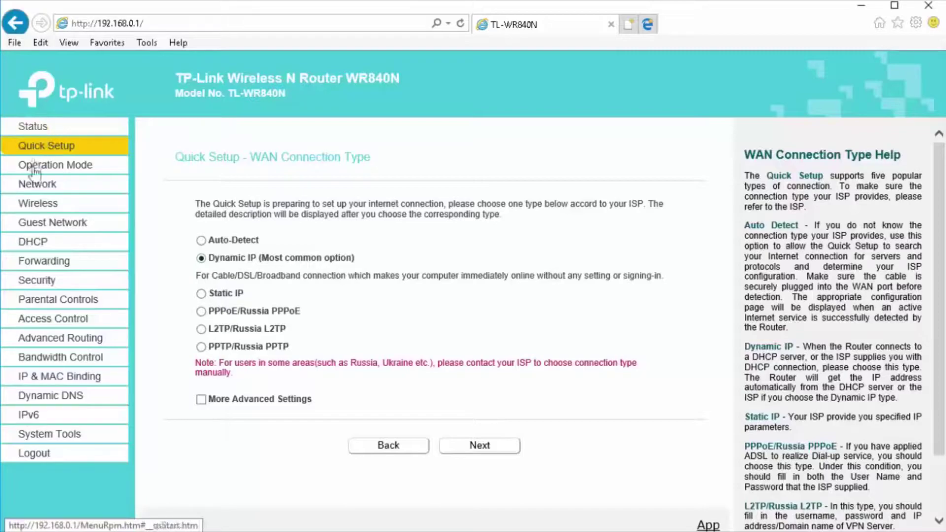
{"action": "left_click", "coordinate": [33, 192]}
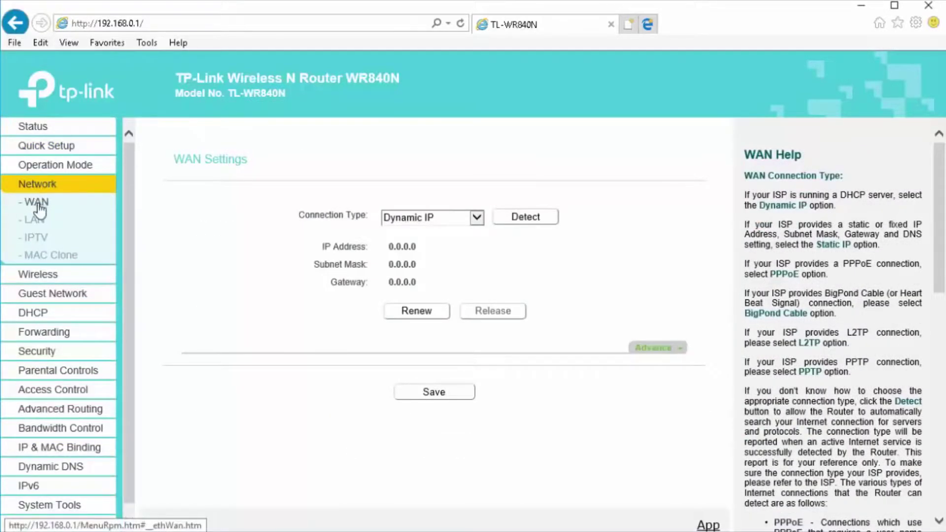
- Keep Dynamic IP, note the obtained WAN IP 192.168.2.160, and save the WAN settings
{"action": "left_click", "coordinate": [444, 217]}
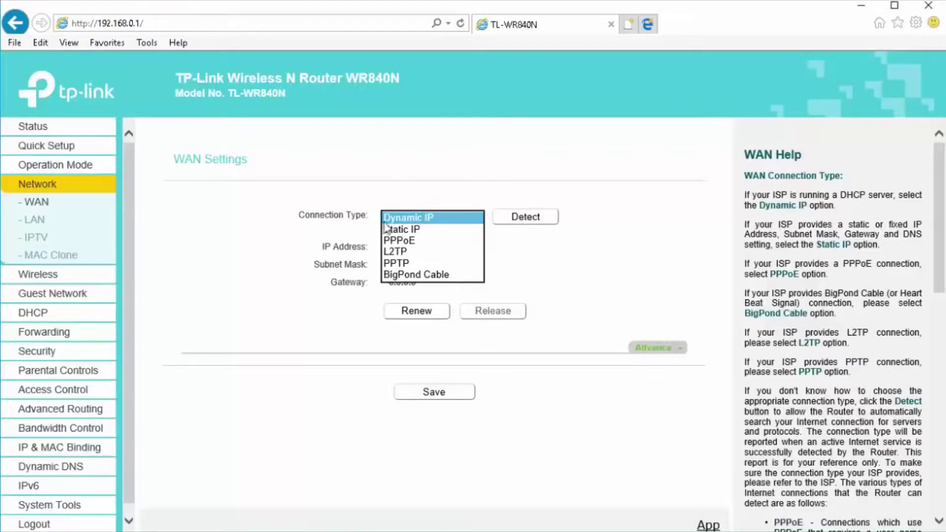
{"action": "left_click", "coordinate": [422, 218]}
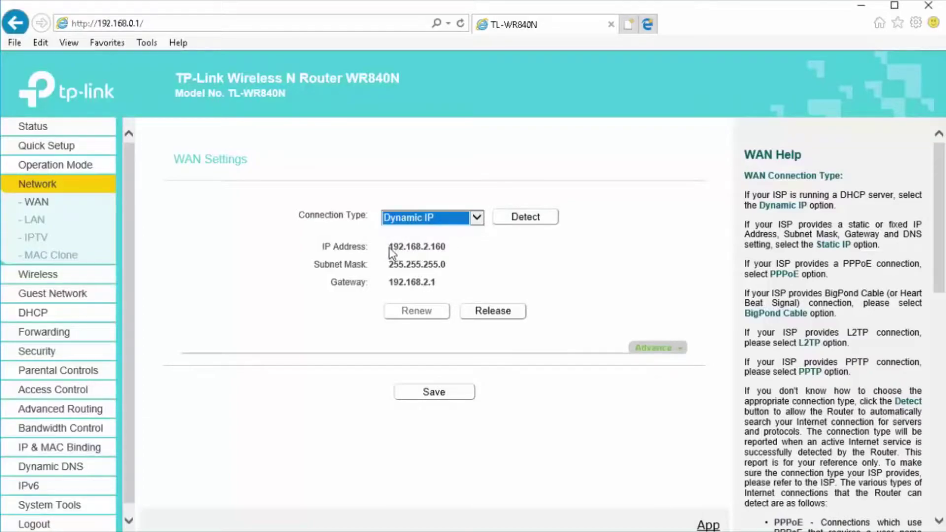
{"action": "left_click_drag", "start_coordinate": [329, 246], "coordinate": [448, 252]}
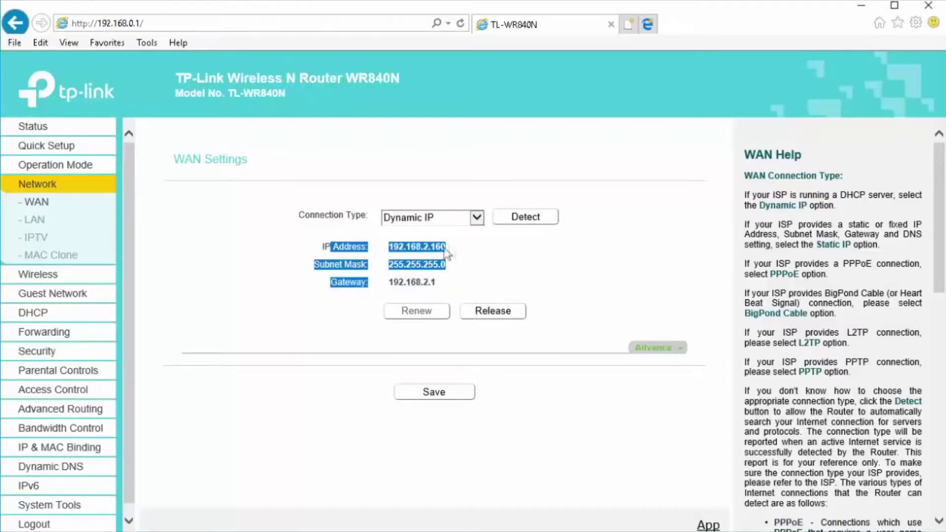
{"action": "left_click", "coordinate": [436, 270]}
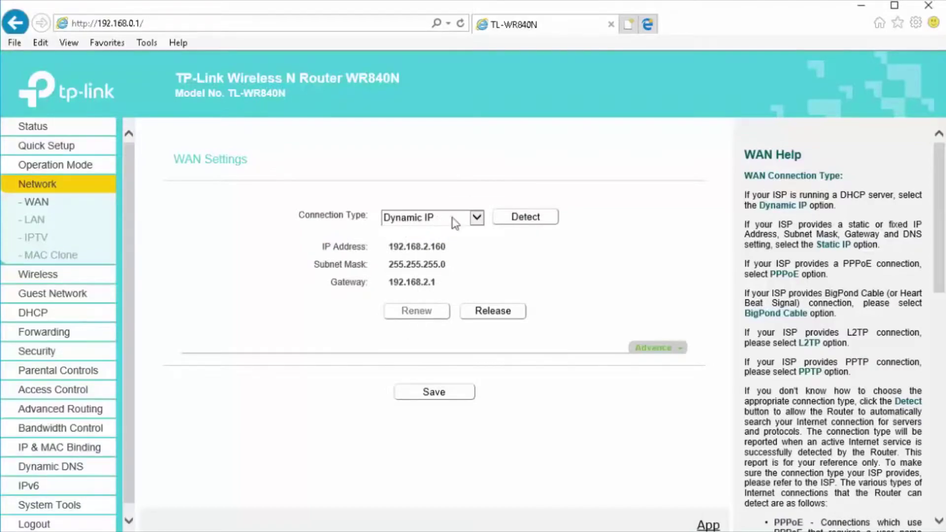
{"action": "left_click", "coordinate": [446, 397]}
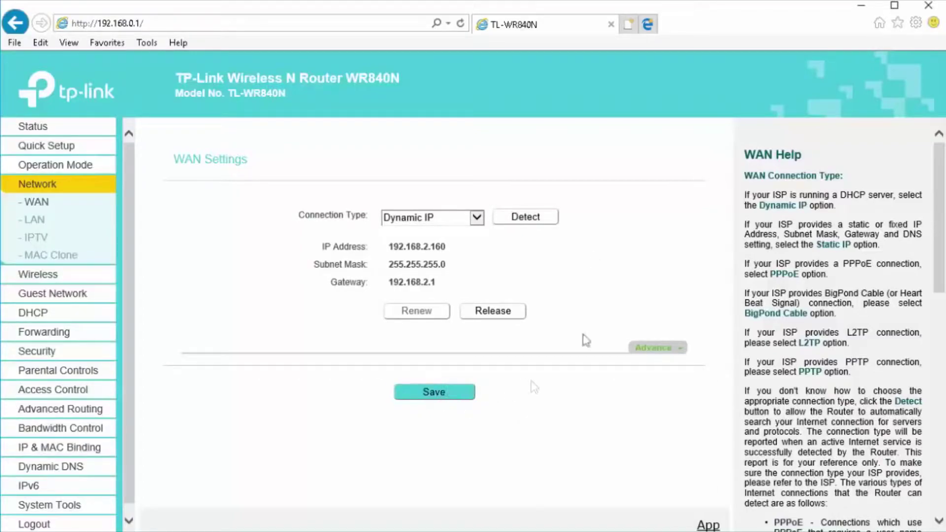
{"action": "left_click", "coordinate": [628, 24]}
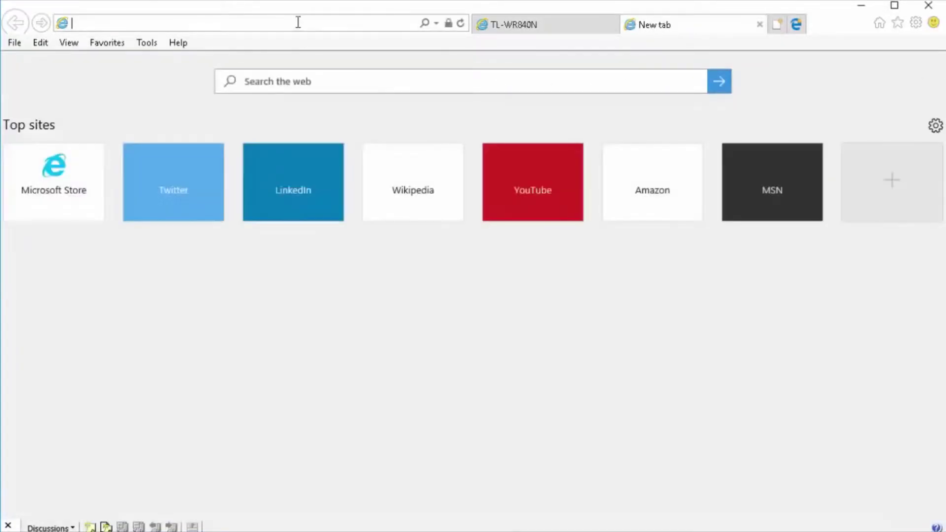
- Load google.com to confirm internet access, then switch back to the TL-WR840N tab
{"action": "type", "text": "google.com/"}
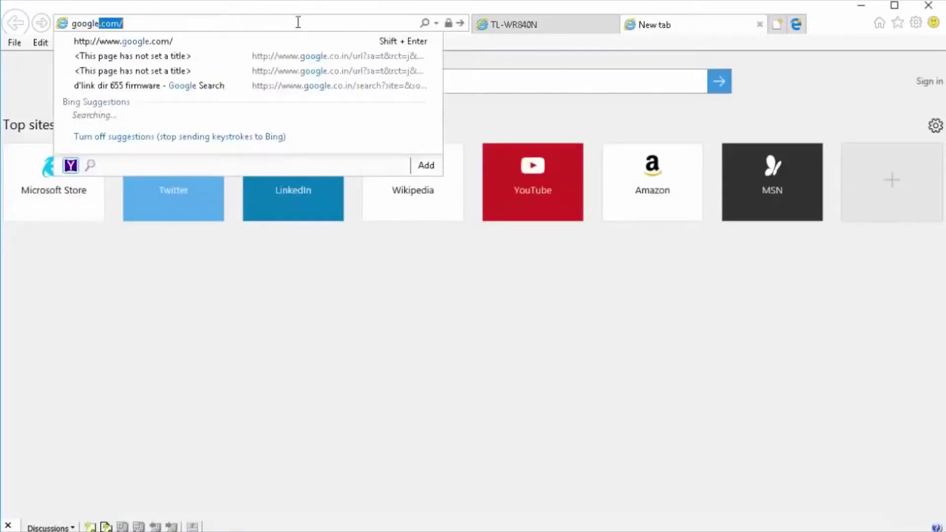
{"action": "key", "text": "Return"}
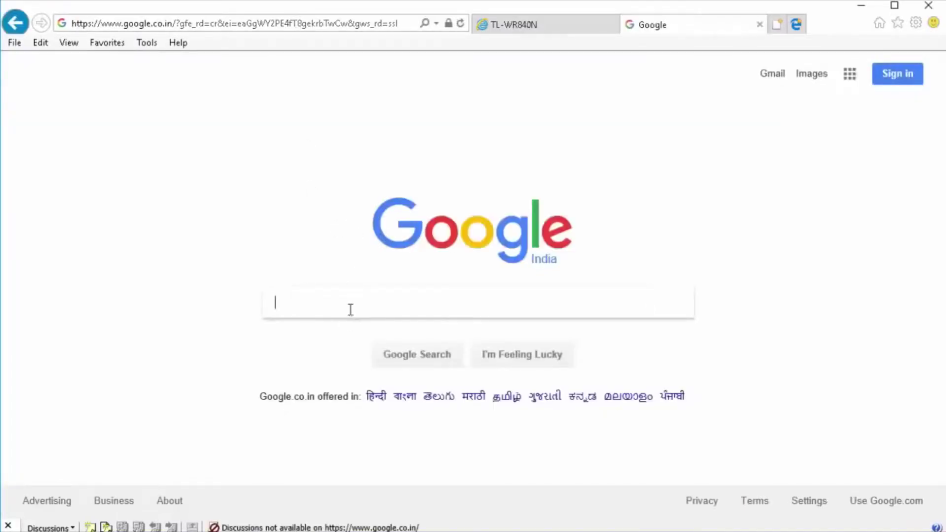
{"action": "left_click", "coordinate": [517, 26]}
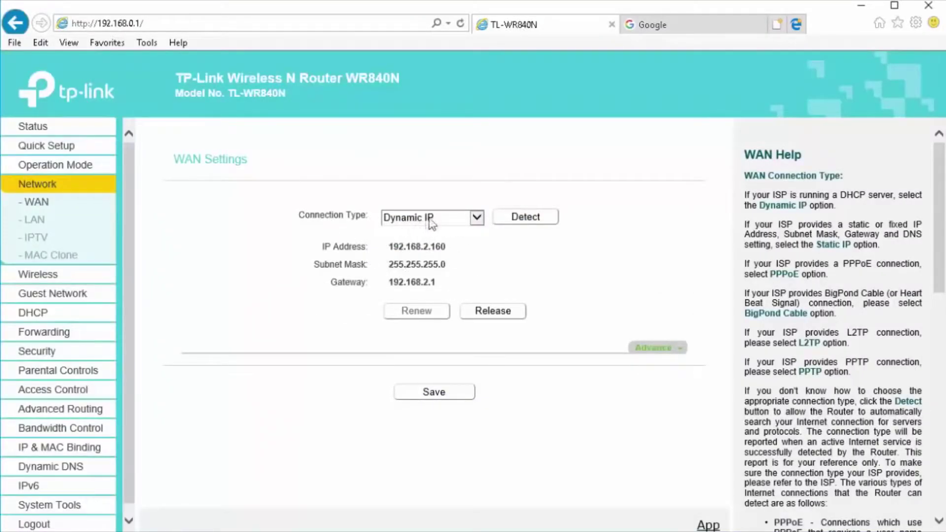
- Set WAN to Static IP 203.115.90.200, mask 255.255.255.0, gateway 203.115.90.1, DNS 8.8.8.8, and save
{"action": "left_click", "coordinate": [449, 220]}
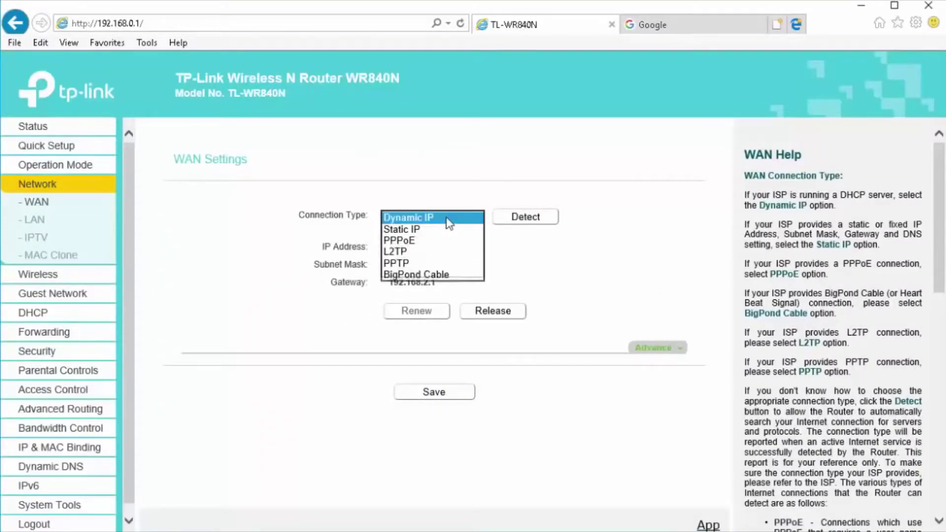
{"action": "left_click", "coordinate": [407, 229]}
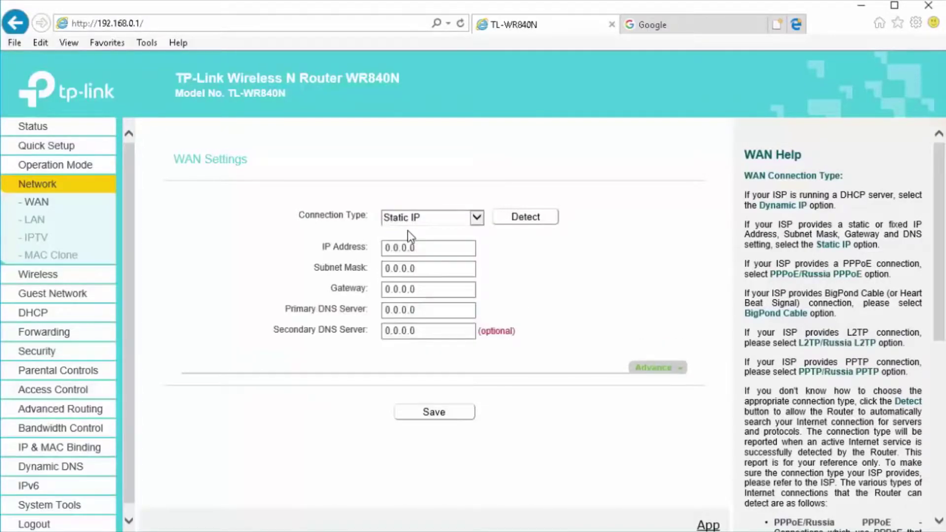
{"action": "left_click_drag", "start_coordinate": [427, 247], "coordinate": [360, 247]}
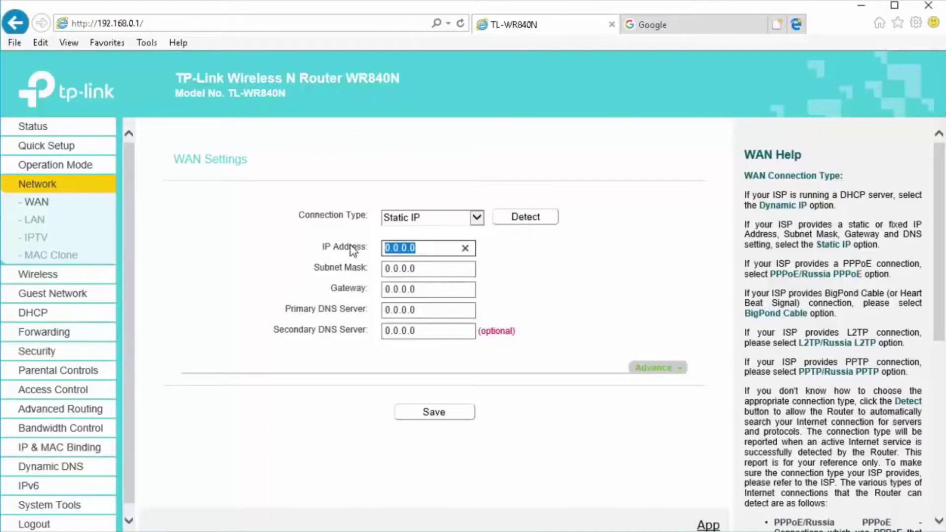
{"action": "type", "text": "203.115.90.200"}
{"action": "key", "text": "Tab"}
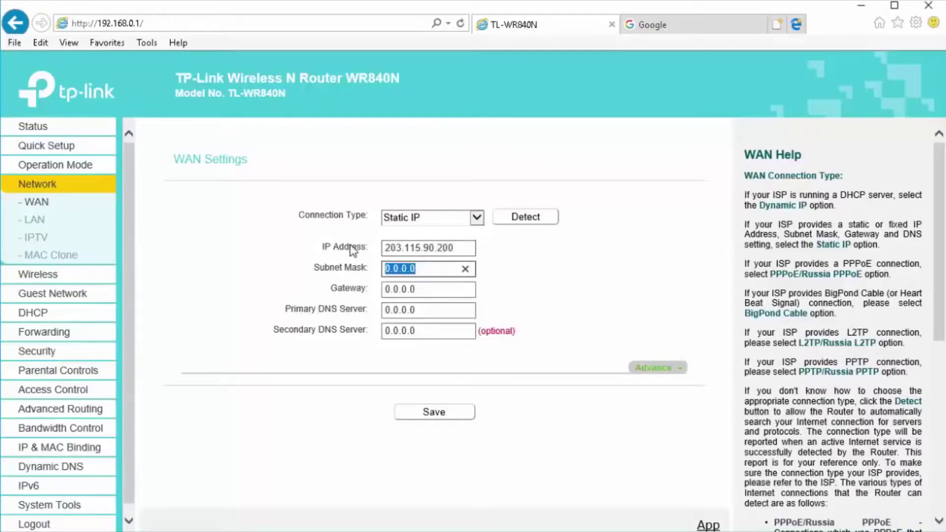
{"action": "type", "text": "255.255.255.0"}
{"action": "key", "text": "Tab"}
{"action": "type", "text": "203.115.90.2"}
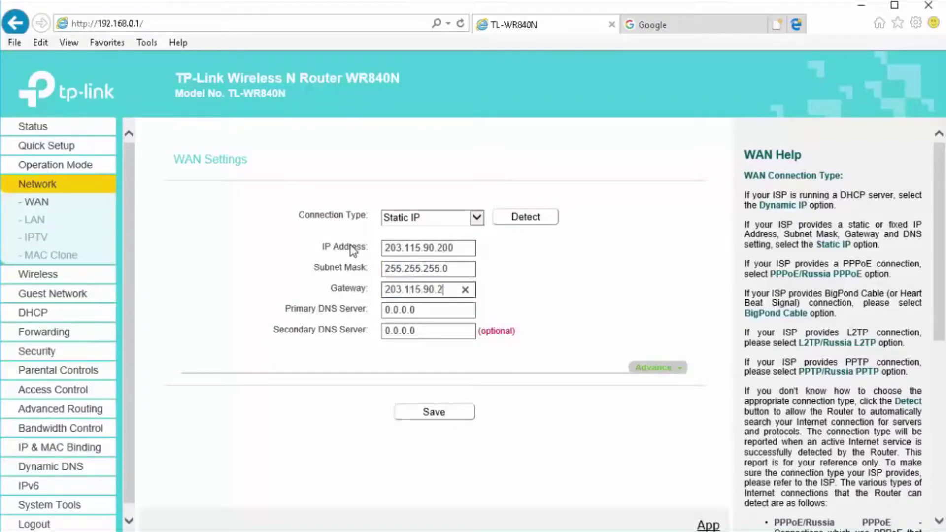
{"action": "key", "text": "BackSpace"}
{"action": "type", "text": "1"}
{"action": "key", "text": "Tab"}
{"action": "type", "text": "8.8.8.8"}
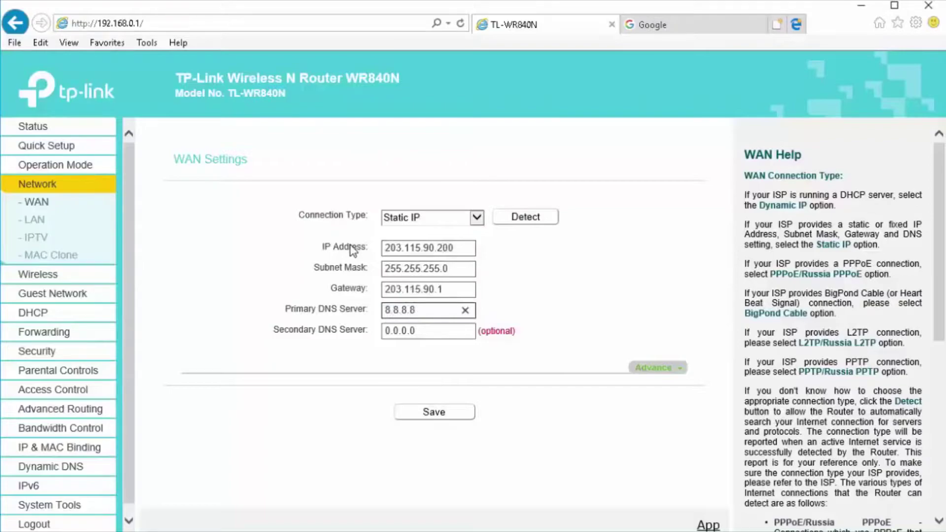
{"action": "left_click", "coordinate": [436, 415]}
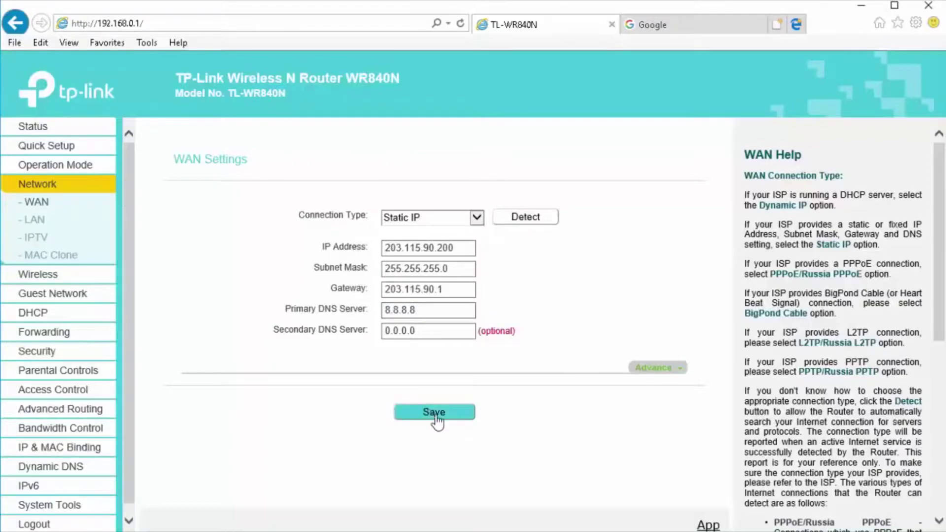
{"action": "left_click", "coordinate": [435, 416]}
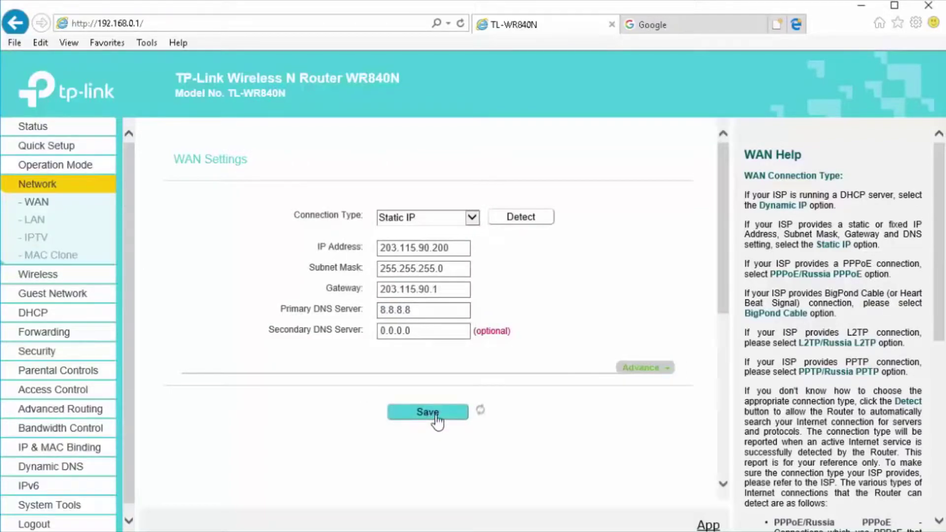
- Check the Status page shows the new WAN IP and subnet mask, then go to Google
{"action": "left_click", "coordinate": [42, 131]}
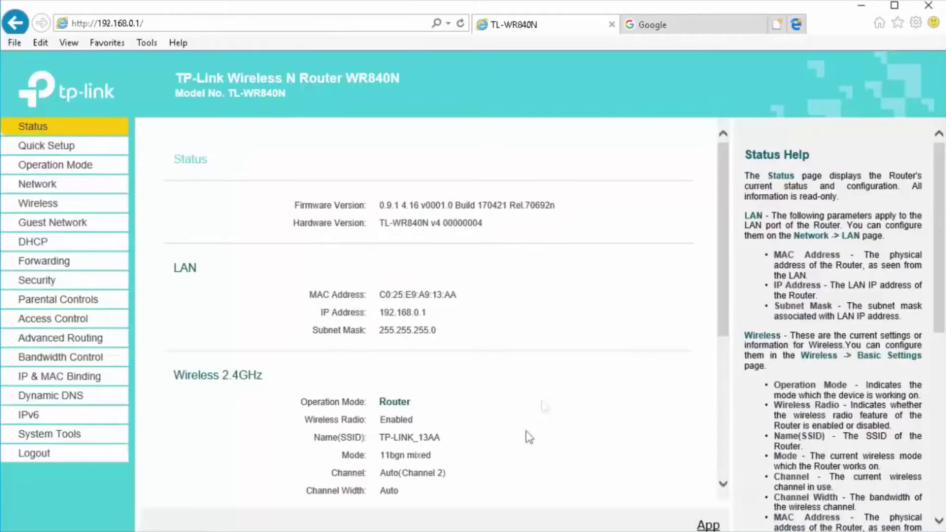
{"action": "scroll", "coordinate": [525, 436], "scroll_direction": "down", "scroll_amount": 6}
{"action": "left_click_drag", "start_coordinate": [381, 338], "coordinate": [457, 386]}
{"action": "left_click", "coordinate": [457, 385]}
{"action": "left_click", "coordinate": [679, 20]}
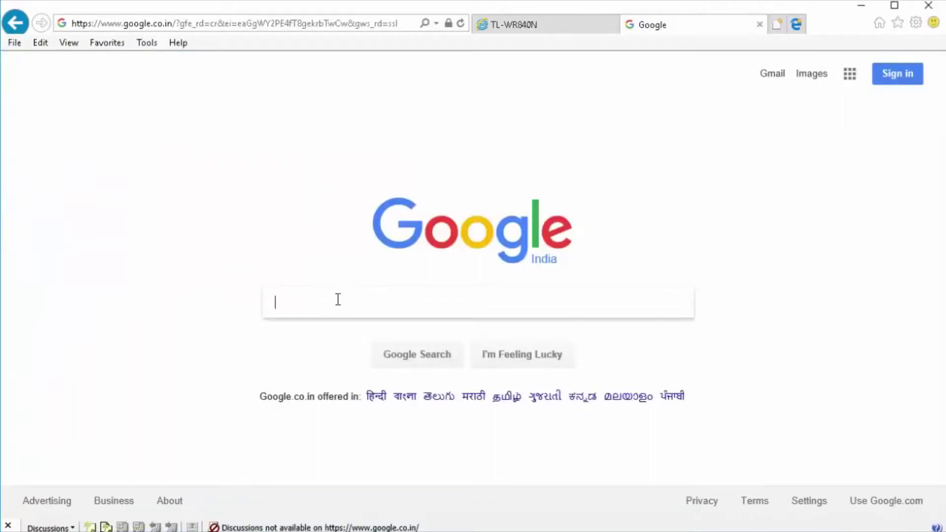
- Search Google for 'networking guruji' using the spelling correction, then return to the router tab
{"action": "type", "text": "networing guruji"}
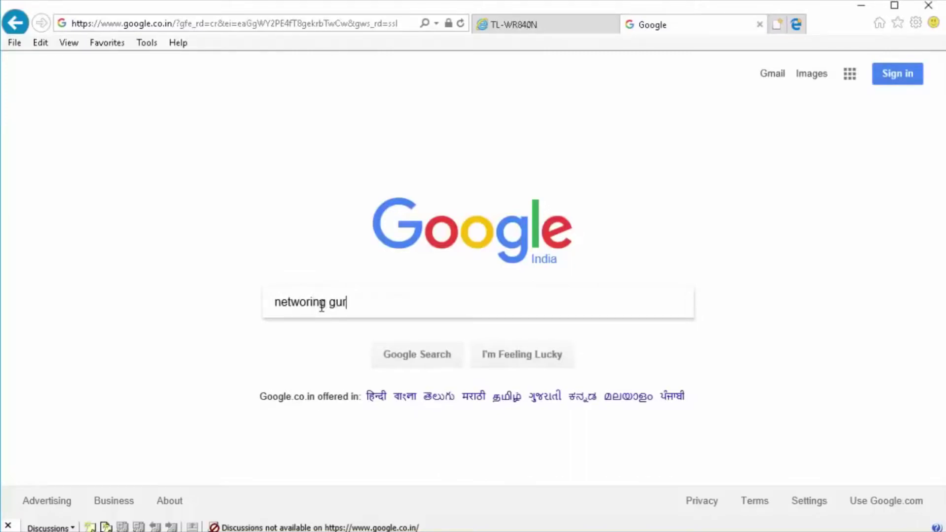
{"action": "key", "text": "Return"}
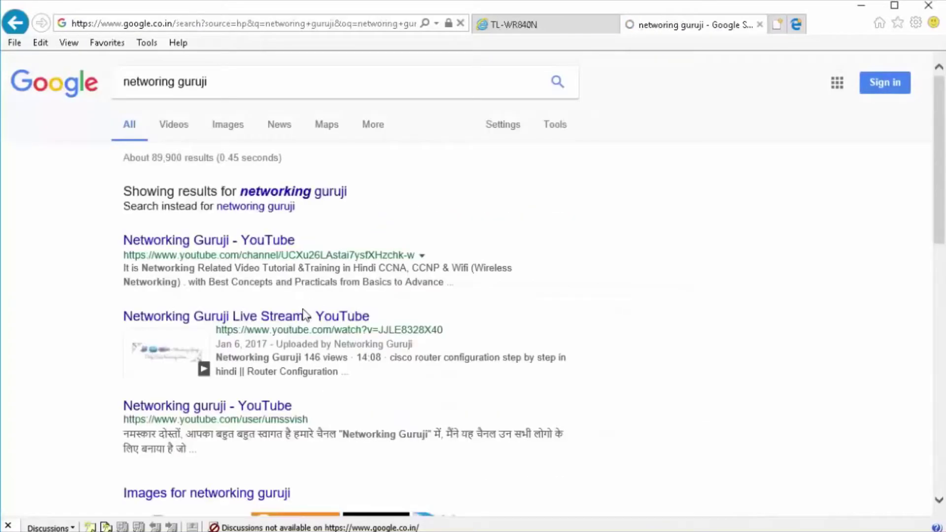
{"action": "left_click", "coordinate": [326, 196]}
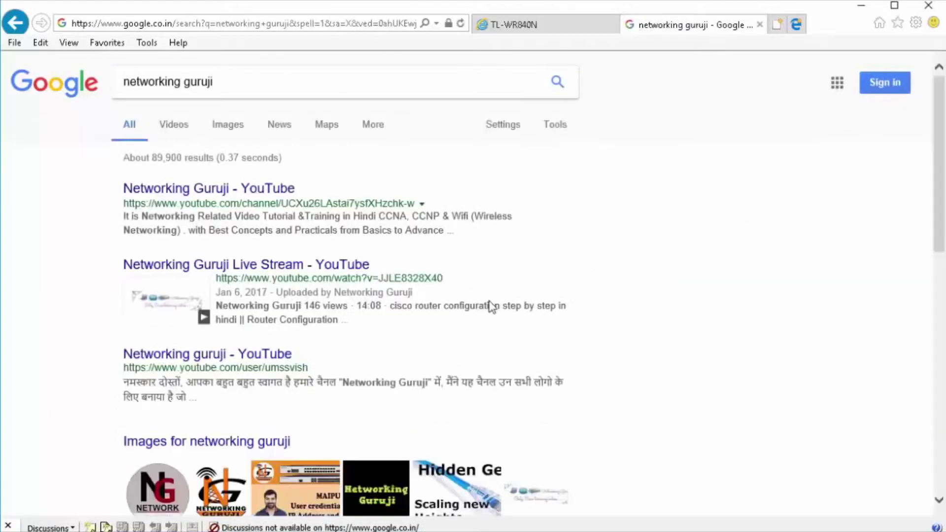
{"action": "scroll", "coordinate": [492, 295], "scroll_direction": "down", "scroll_amount": 5}
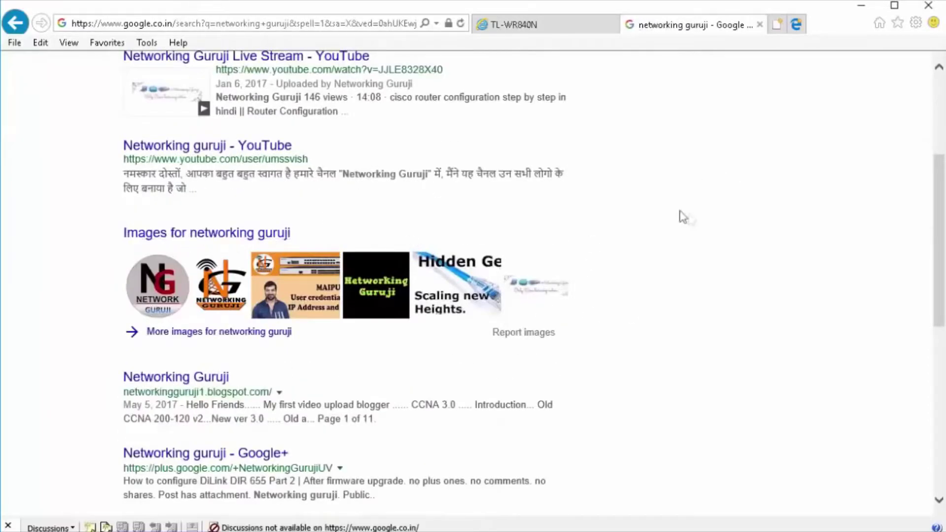
{"action": "scroll", "coordinate": [622, 252], "scroll_direction": "up", "scroll_amount": 4}
{"action": "left_click", "coordinate": [542, 26]}
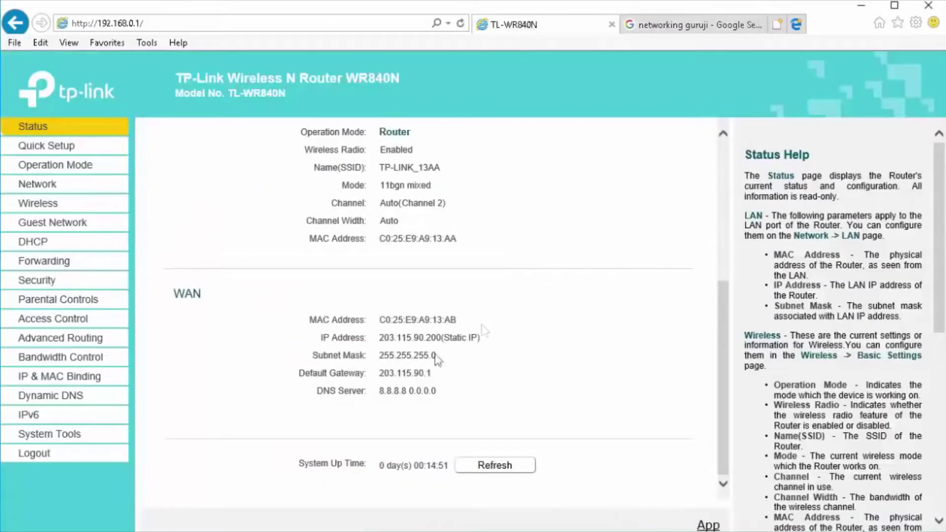
- Open the WAN settings page and change the connection type to PPPoE
{"action": "scroll", "coordinate": [414, 353], "scroll_direction": "up", "scroll_amount": 4}
{"action": "scroll", "coordinate": [422, 348], "scroll_direction": "down", "scroll_amount": 5}
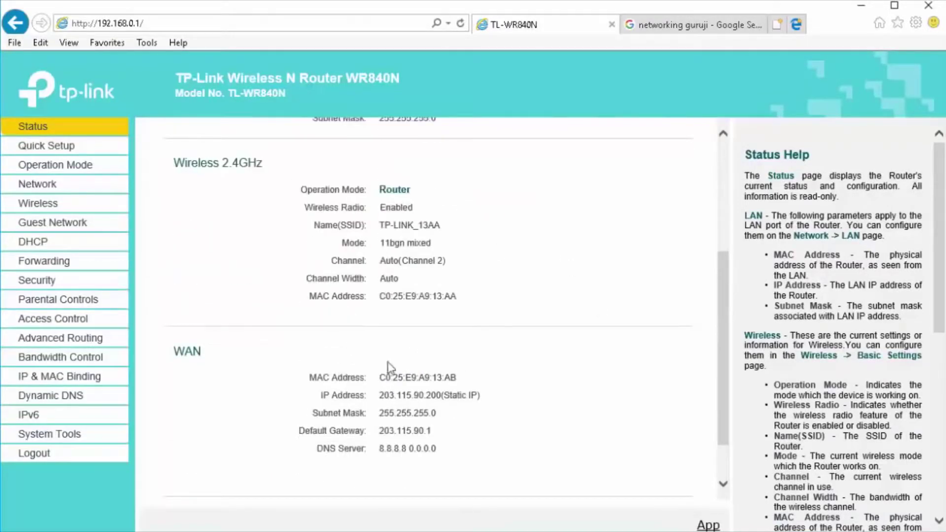
{"action": "scroll", "coordinate": [391, 370], "scroll_direction": "up", "scroll_amount": 5}
{"action": "left_click", "coordinate": [47, 185]}
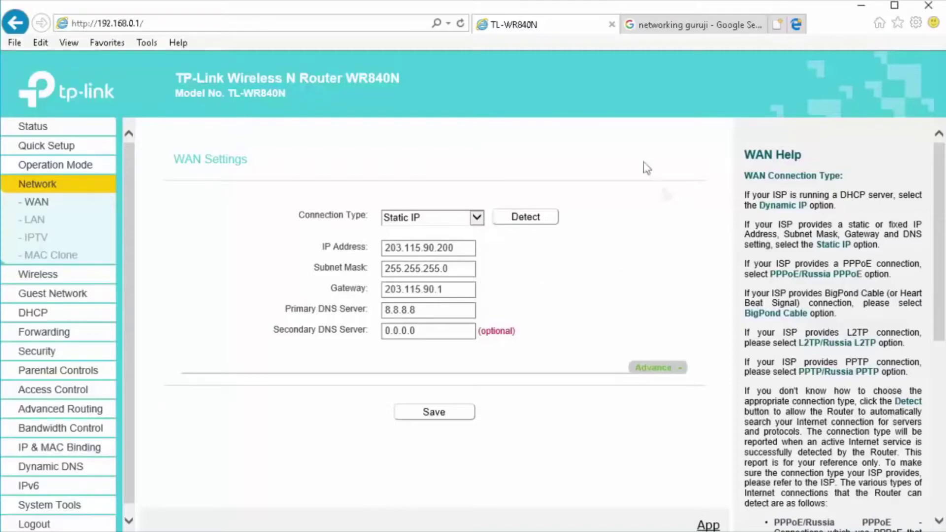
{"action": "left_click", "coordinate": [477, 219]}
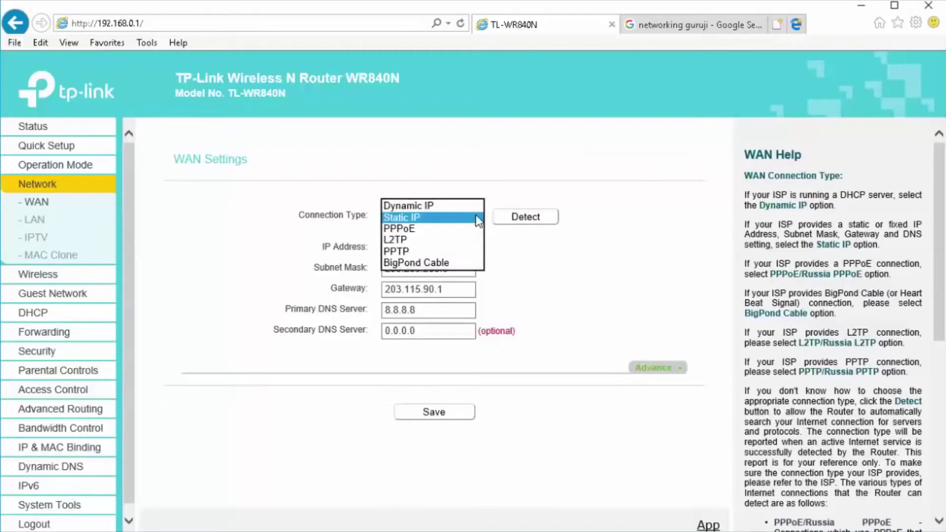
{"action": "left_click", "coordinate": [413, 229]}
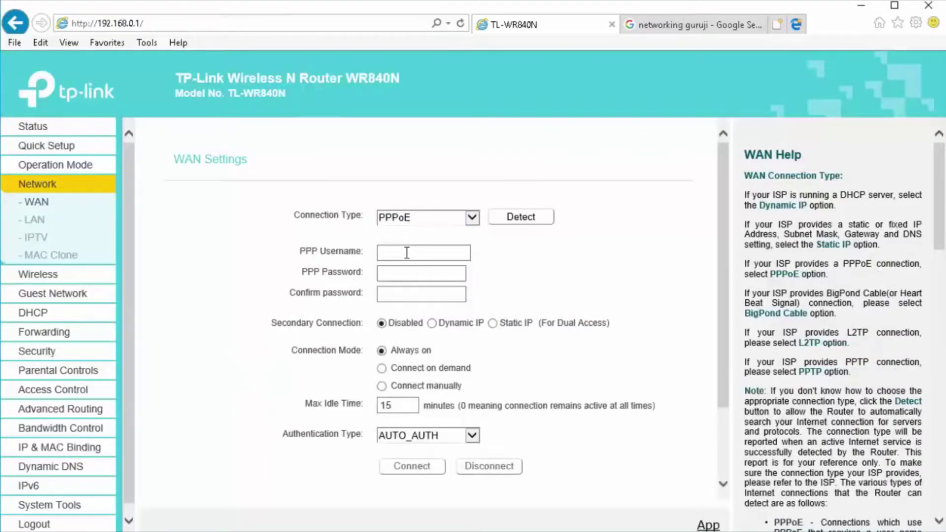
- Inspect the blank PPPoE username and password fields and expand the Advanced options
{"action": "left_click", "coordinate": [407, 252]}
{"action": "left_click", "coordinate": [405, 272]}
{"action": "scroll", "coordinate": [503, 335], "scroll_direction": "down", "scroll_amount": 2}
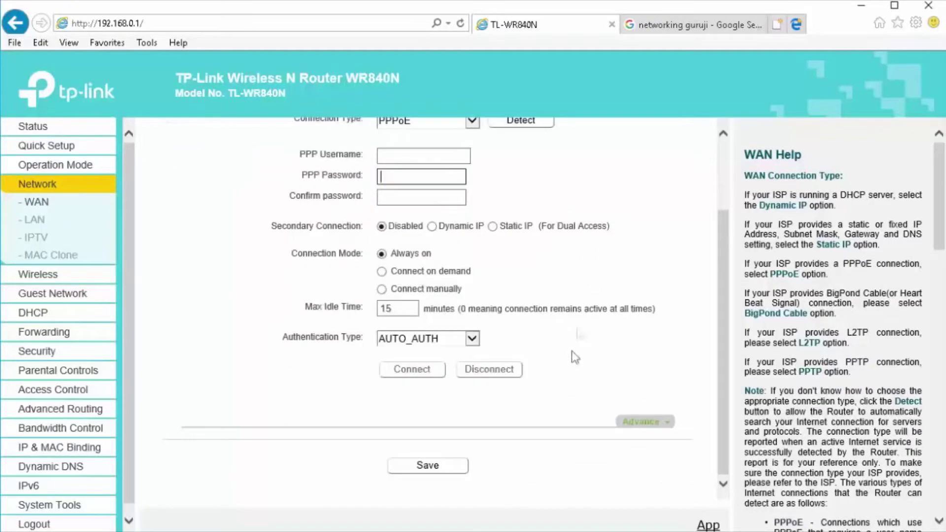
{"action": "left_click", "coordinate": [636, 424]}
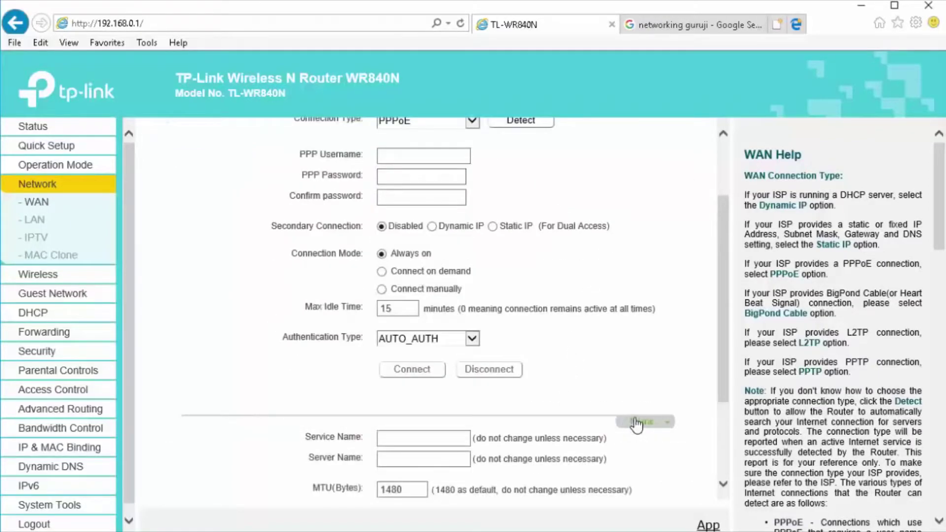
{"action": "scroll", "coordinate": [636, 426], "scroll_direction": "down", "scroll_amount": 2}
{"action": "left_click_drag", "start_coordinate": [309, 322], "coordinate": [376, 325]}
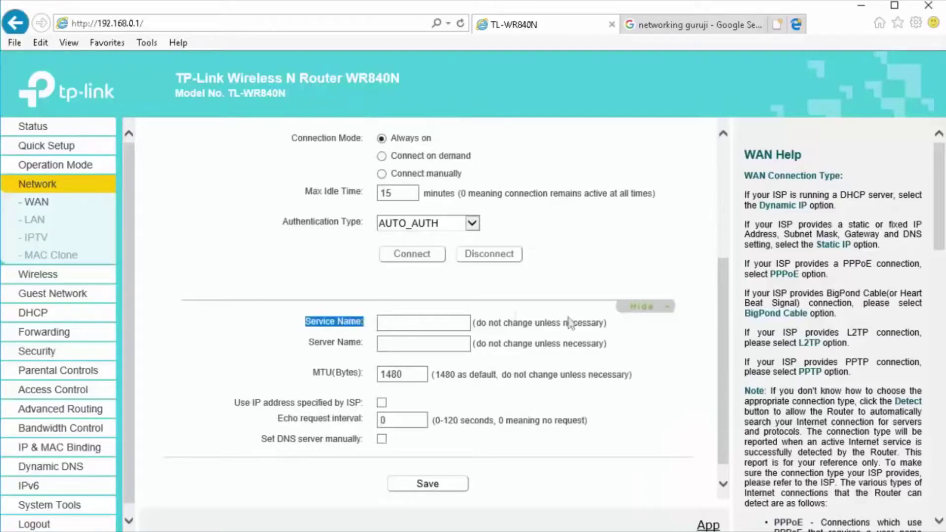
{"action": "scroll", "coordinate": [497, 366], "scroll_direction": "up", "scroll_amount": 2}
{"action": "scroll", "coordinate": [496, 366], "scroll_direction": "up", "scroll_amount": 2}
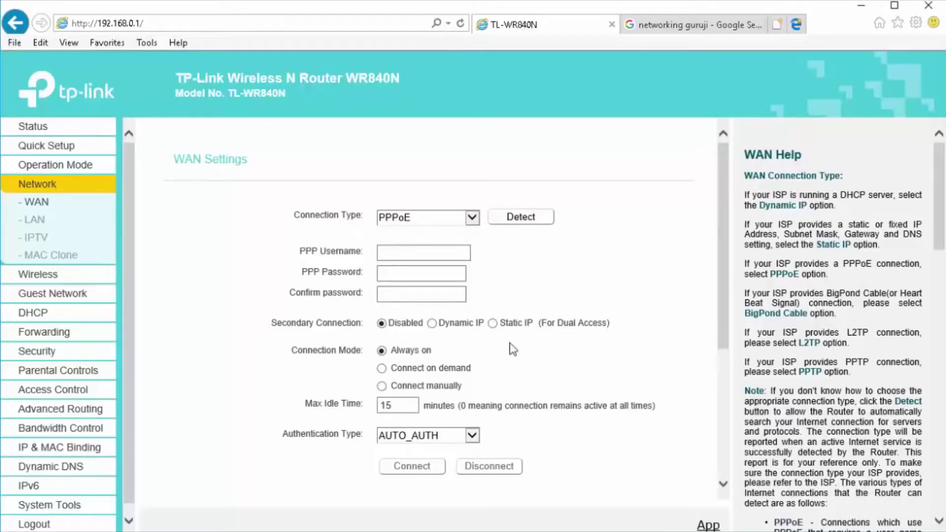
- Enter the PPP account username, then the password and its confirmation
{"action": "left_click", "coordinate": [450, 252]}
{"action": "type", "text": "Umanath"}
{"action": "key", "text": "Tab"}
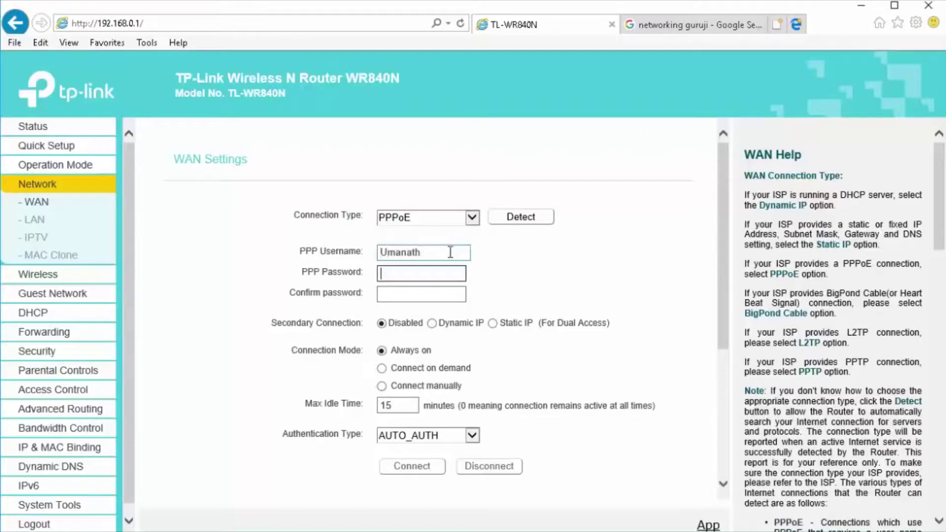
{"action": "type", "text": "******"}
{"action": "key", "text": "Tab"}
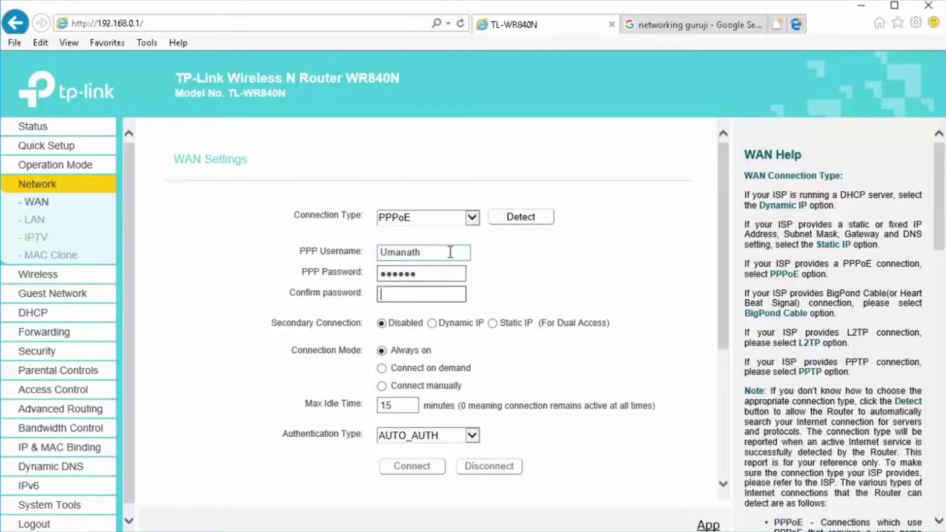
{"action": "type", "text": "******"}
{"action": "left_click", "coordinate": [649, 286]}
- Save the PPPoE connection settings with the entered credentials
{"action": "scroll", "coordinate": [649, 286], "scroll_direction": "down", "scroll_amount": 3}
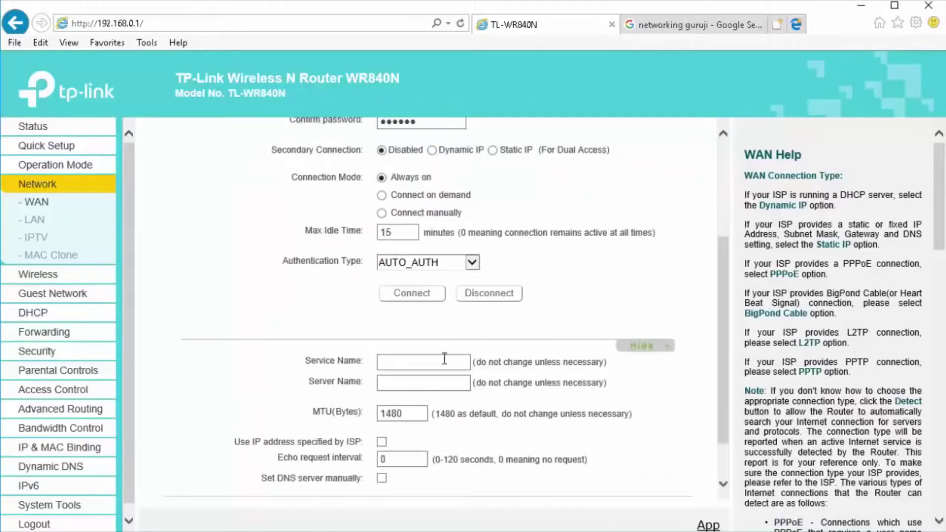
{"action": "left_click", "coordinate": [445, 358]}
{"action": "scroll", "coordinate": [473, 366], "scroll_direction": "down", "scroll_amount": 2}
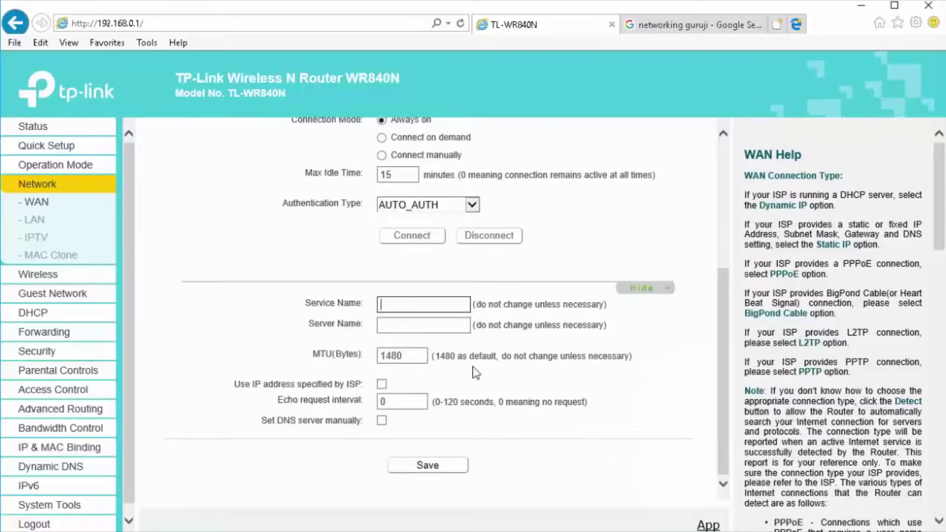
{"action": "left_click", "coordinate": [450, 466]}
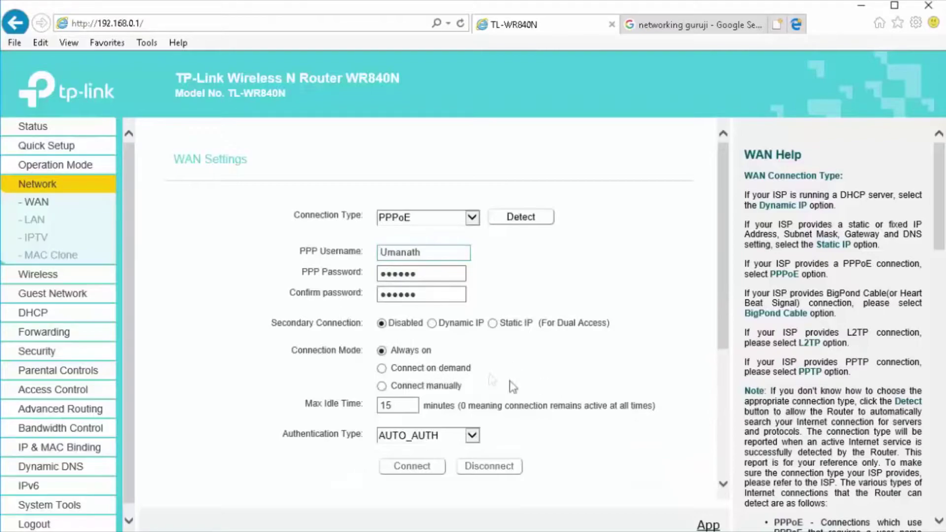
{"action": "scroll", "coordinate": [512, 384], "scroll_direction": "down", "scroll_amount": 5}
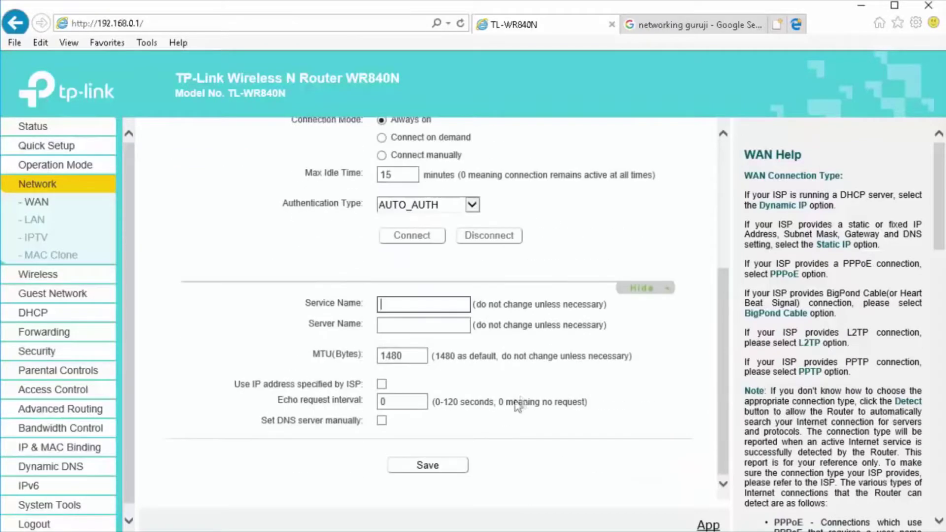
{"action": "left_click", "coordinate": [434, 474]}
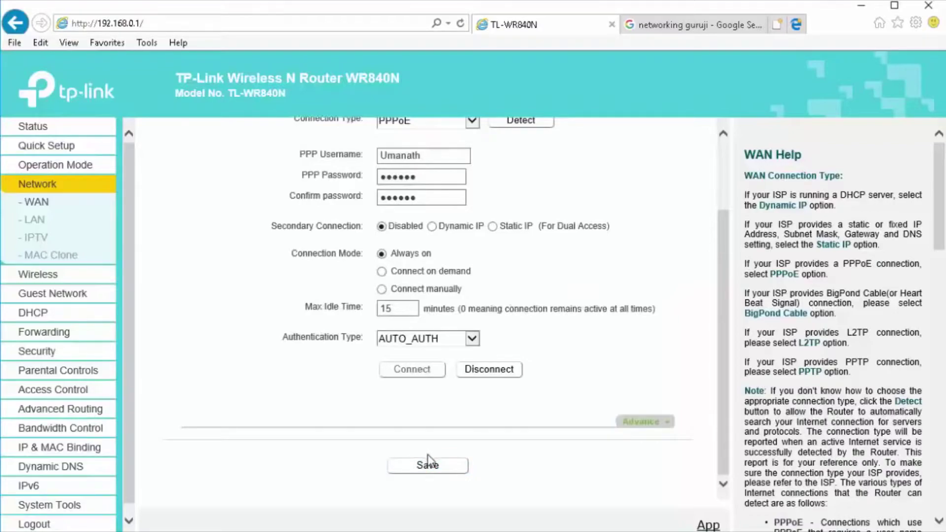
{"action": "scroll", "coordinate": [428, 463], "scroll_direction": "up", "scroll_amount": 2}
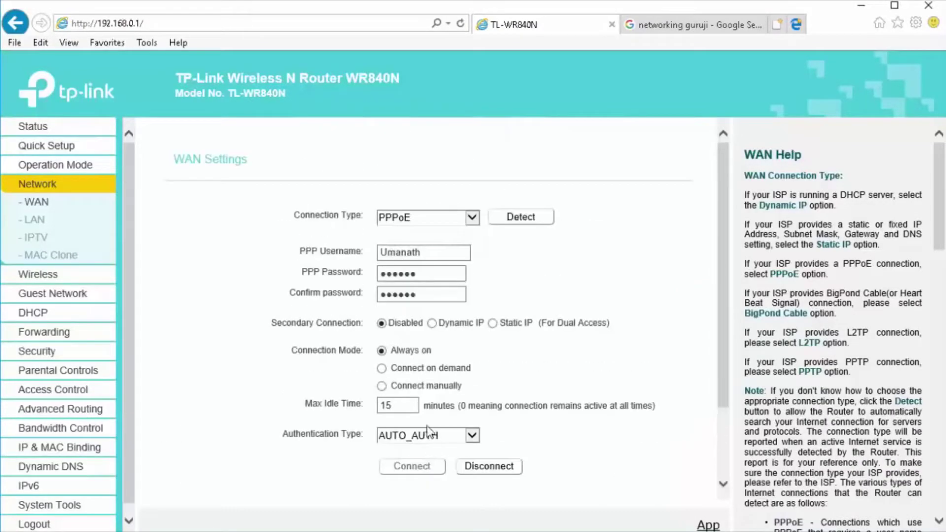
- Open the Status page and highlight the WAN section showing IP 210.89.36.90
{"action": "left_click", "coordinate": [43, 131]}
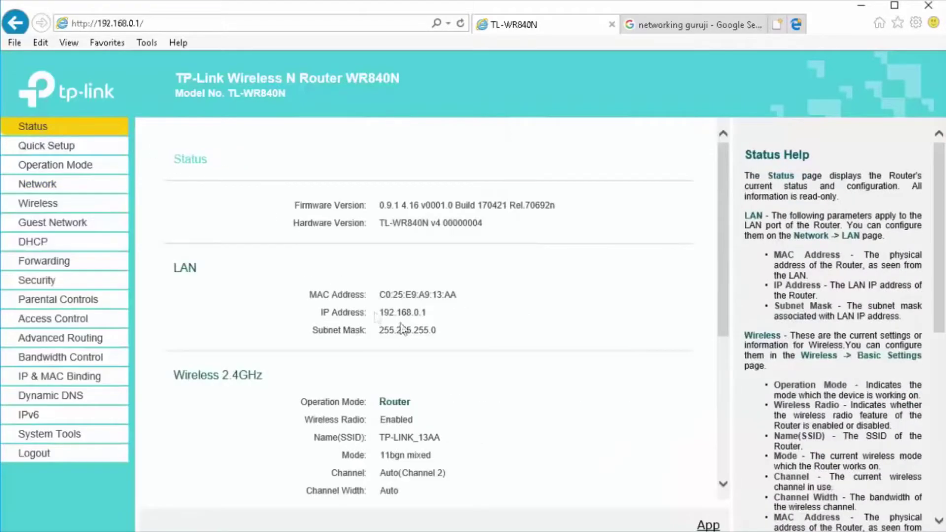
{"action": "scroll", "coordinate": [434, 345], "scroll_direction": "down", "scroll_amount": 5}
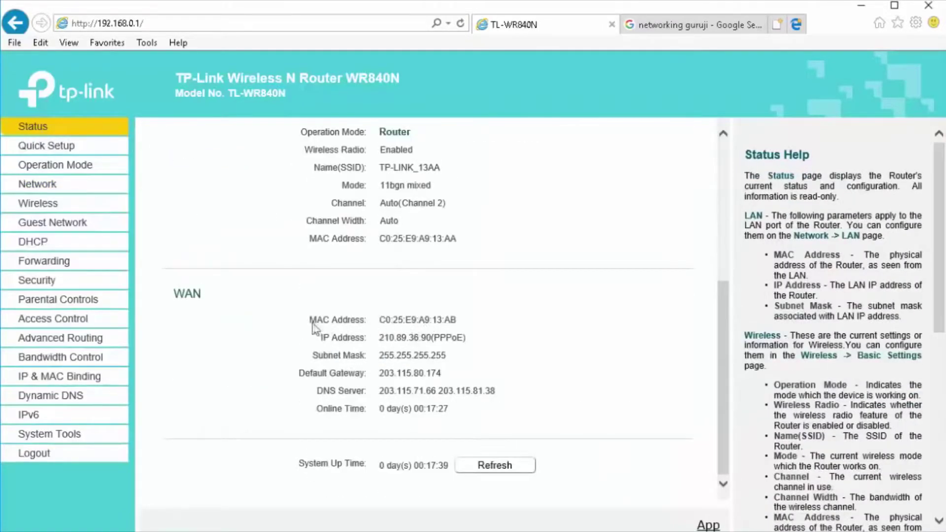
{"action": "left_click_drag", "start_coordinate": [321, 326], "coordinate": [434, 321]}
{"action": "left_click_drag", "start_coordinate": [173, 294], "coordinate": [449, 420]}
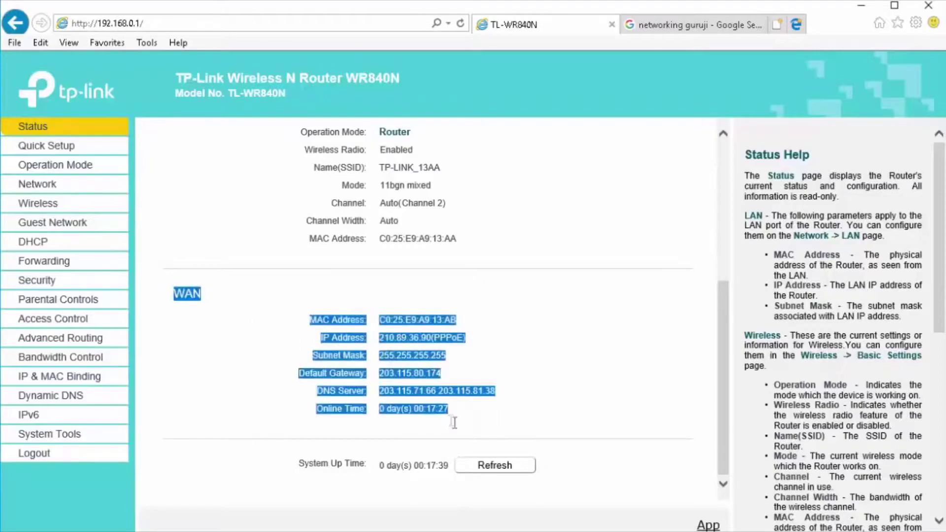
{"action": "left_click", "coordinate": [384, 358]}
- Highlight the WAN IP, subnet mask, gateway and DNS rows, then return to the networking guruji results
{"action": "left_click_drag", "start_coordinate": [320, 336], "coordinate": [466, 339]}
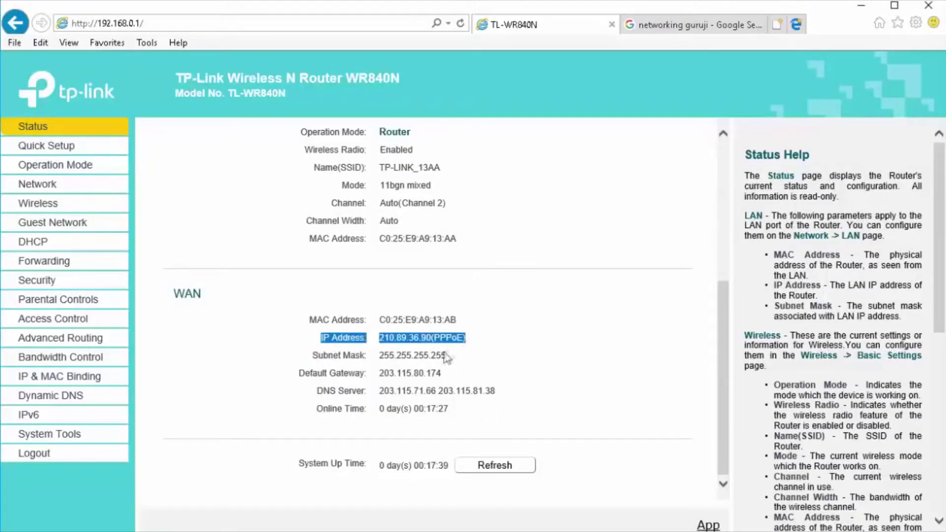
{"action": "left_click_drag", "start_coordinate": [315, 356], "coordinate": [443, 358]}
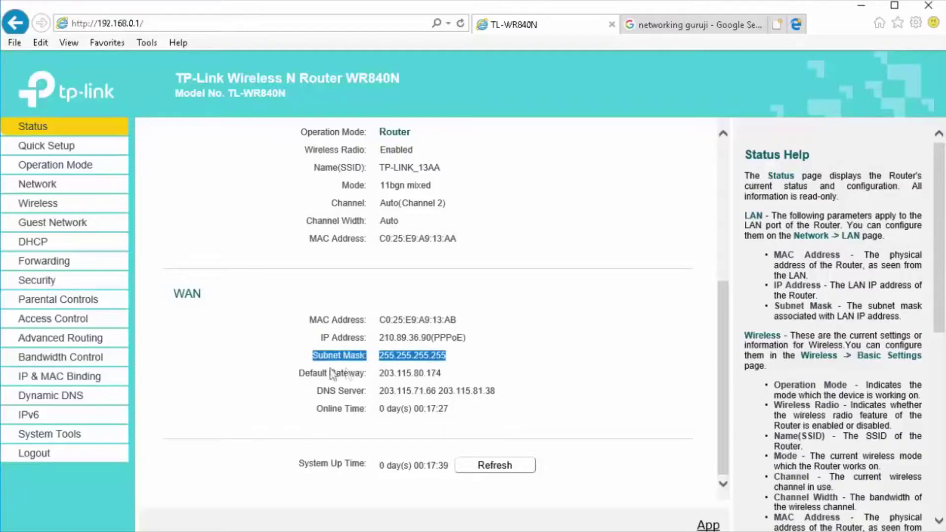
{"action": "left_click", "coordinate": [303, 377]}
{"action": "left_click_drag", "start_coordinate": [303, 377], "coordinate": [441, 378]}
{"action": "left_click", "coordinate": [436, 391]}
{"action": "left_click_drag", "start_coordinate": [338, 391], "coordinate": [496, 392]}
{"action": "left_click", "coordinate": [646, 26]}
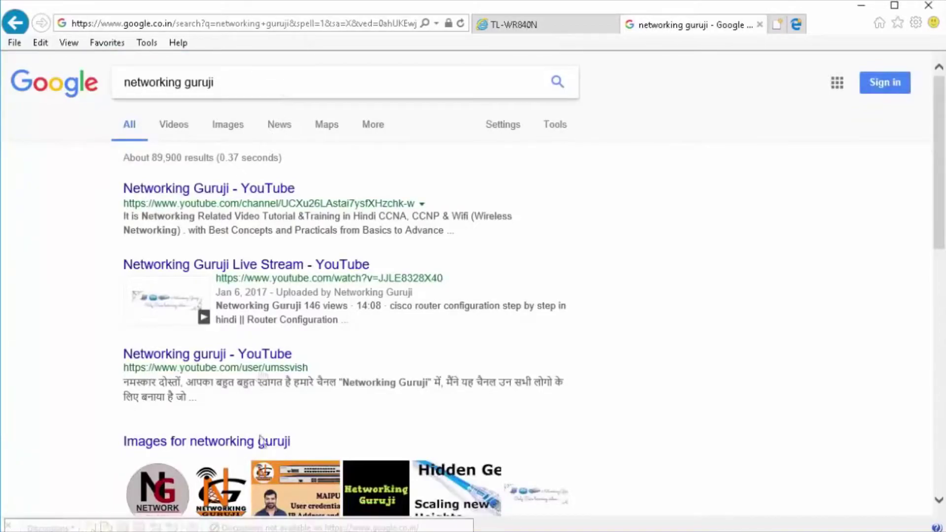
- Open the third result, 'Networking guruji - YouTube', after briefly viewing an image result
{"action": "left_click", "coordinate": [285, 490]}
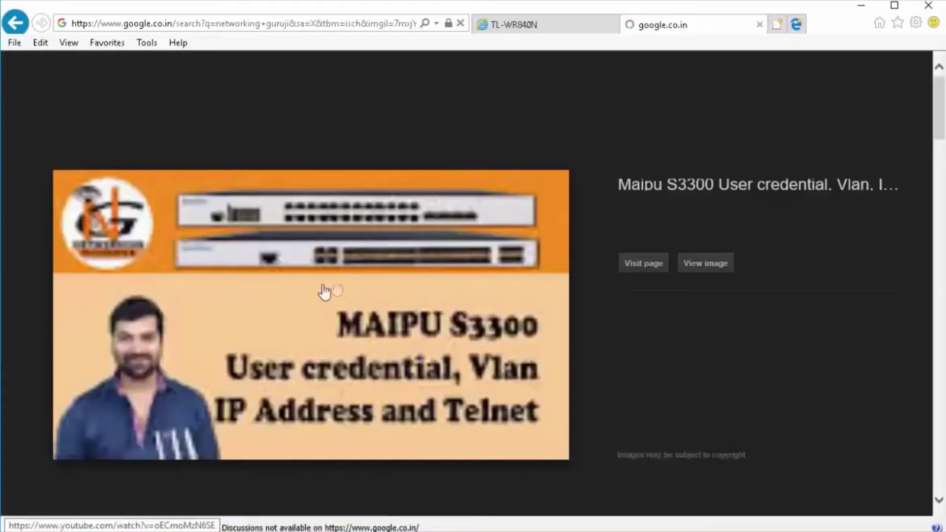
{"action": "key", "text": "alt+Left"}
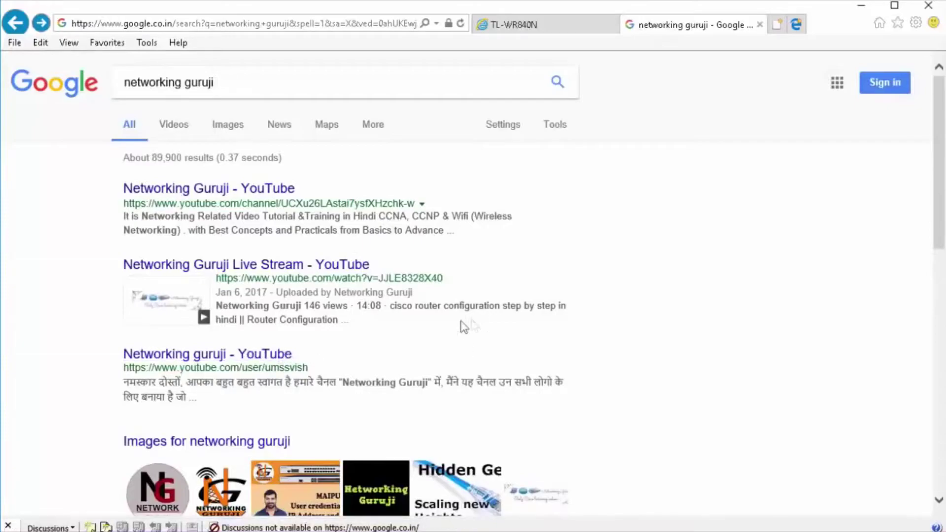
{"action": "left_click", "coordinate": [276, 354]}
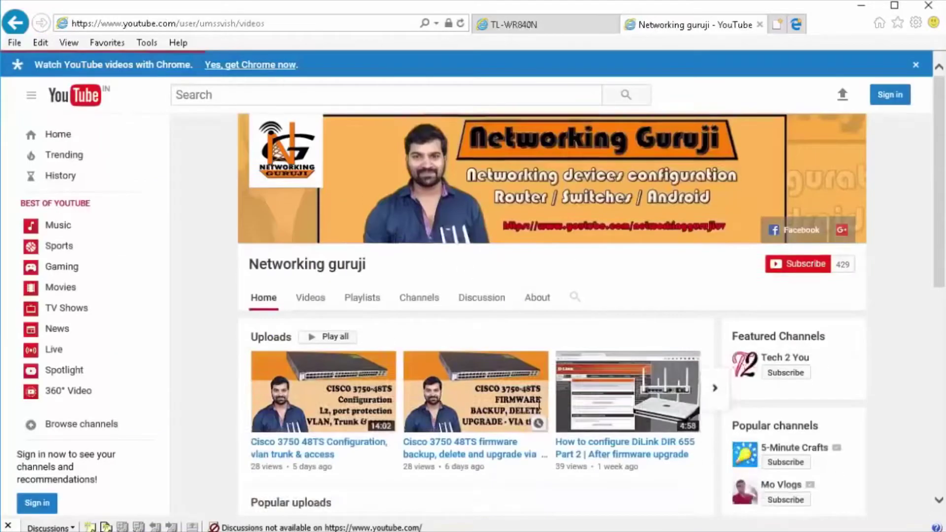
- Show the Networking guruji channel's Videos tab and scroll through its uploads grid
{"action": "left_click", "coordinate": [272, 395]}
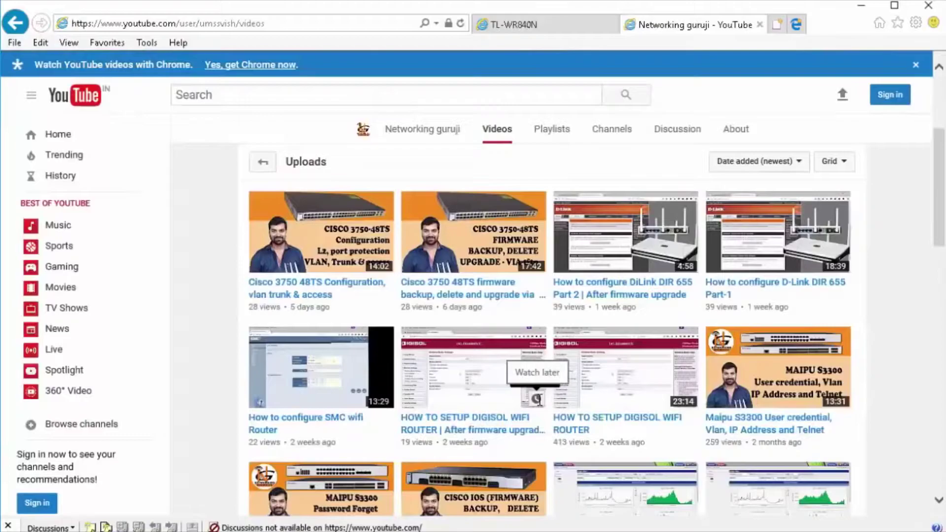
{"action": "scroll", "coordinate": [476, 278], "scroll_direction": "down", "scroll_amount": 5}
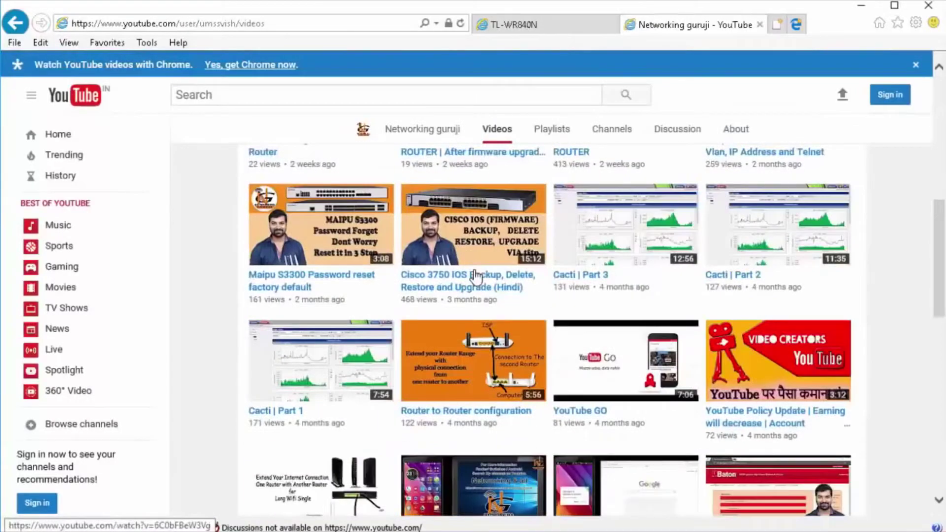
{"action": "scroll", "coordinate": [476, 277], "scroll_direction": "up", "scroll_amount": 5}
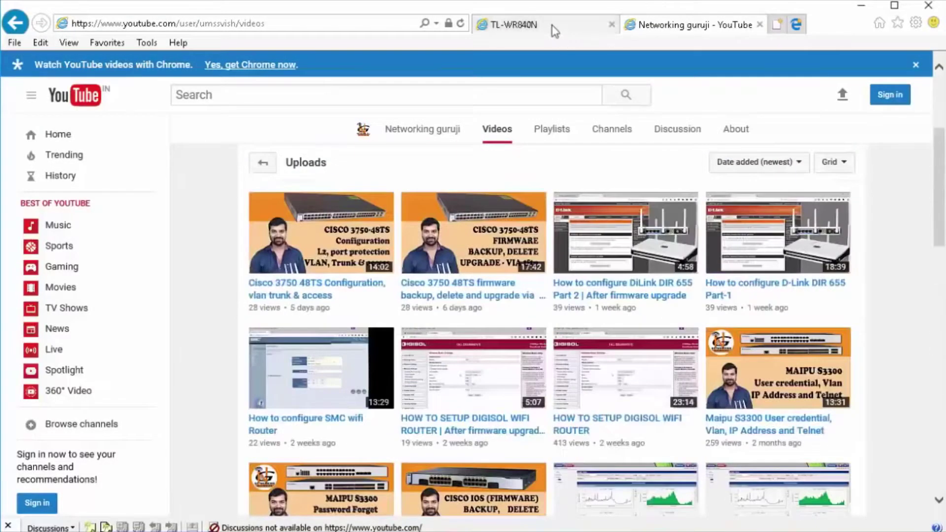
- Back in the router tab, open Network > WAN and keep Connection Type as PPPoE
{"action": "left_click", "coordinate": [551, 24]}
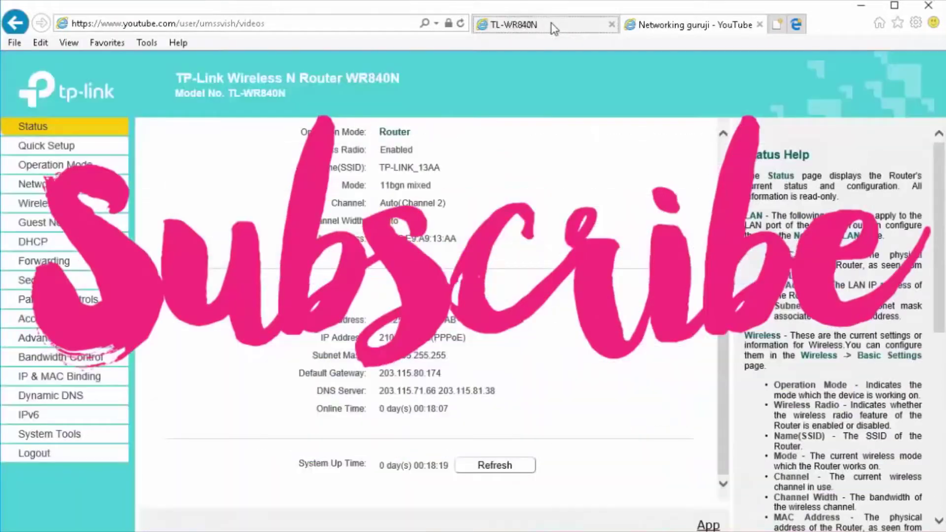
{"action": "scroll", "coordinate": [392, 305], "scroll_direction": "up", "scroll_amount": 5}
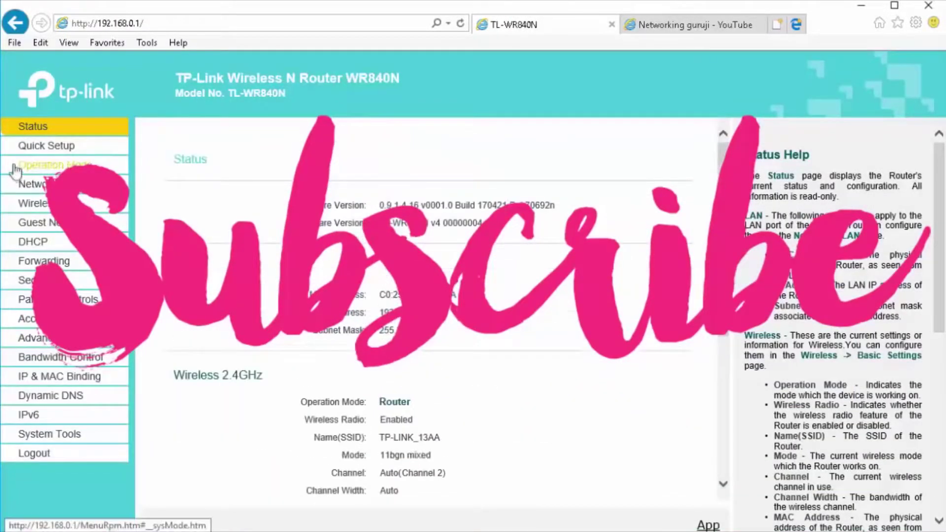
{"action": "left_click", "coordinate": [38, 186]}
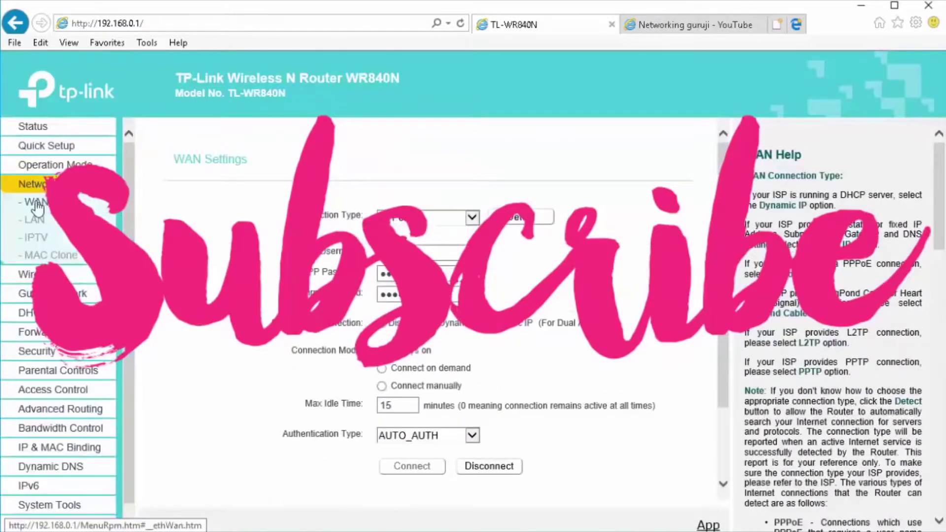
{"action": "left_click", "coordinate": [403, 223]}
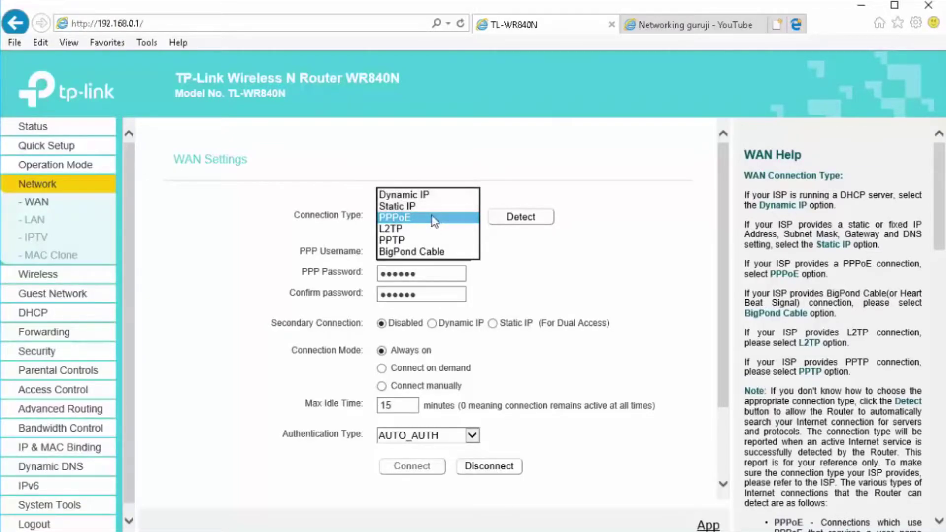
{"action": "left_click", "coordinate": [257, 233]}
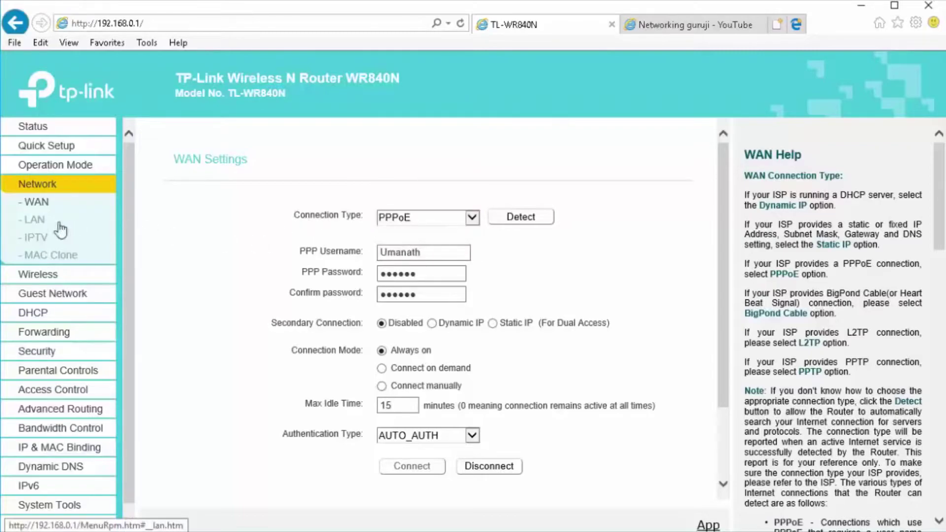
- Change the LAN IP address to 192.168.1.1 and save it
{"action": "left_click", "coordinate": [40, 224]}
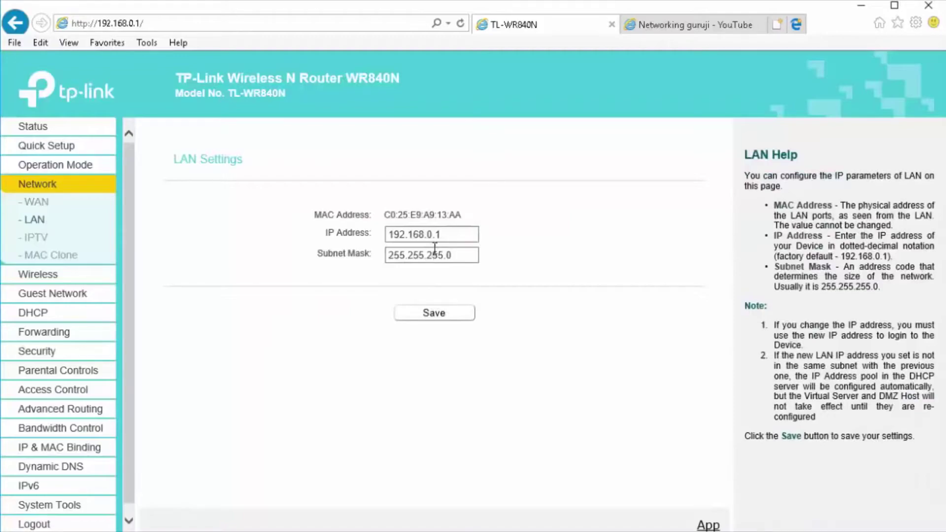
{"action": "left_click_drag", "start_coordinate": [445, 234], "coordinate": [429, 233]}
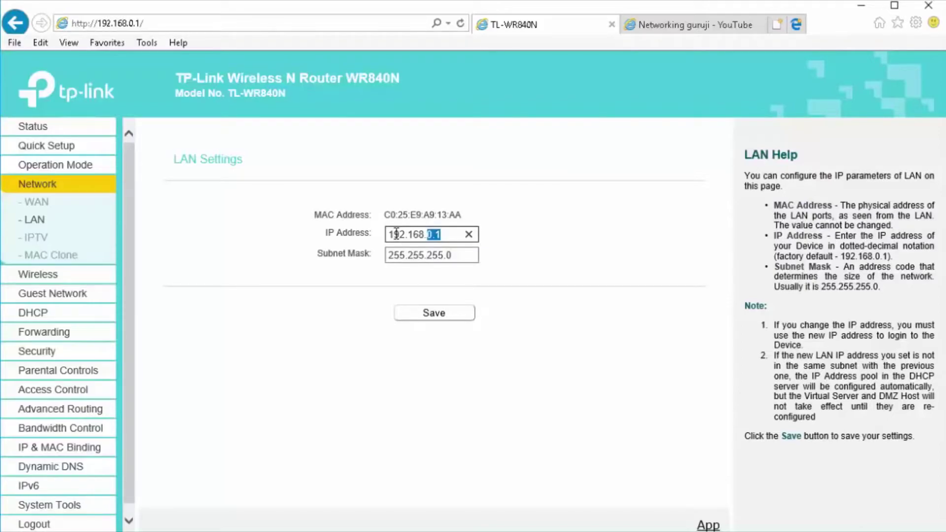
{"action": "type", "text": "1."}
{"action": "left_click", "coordinate": [423, 318]}
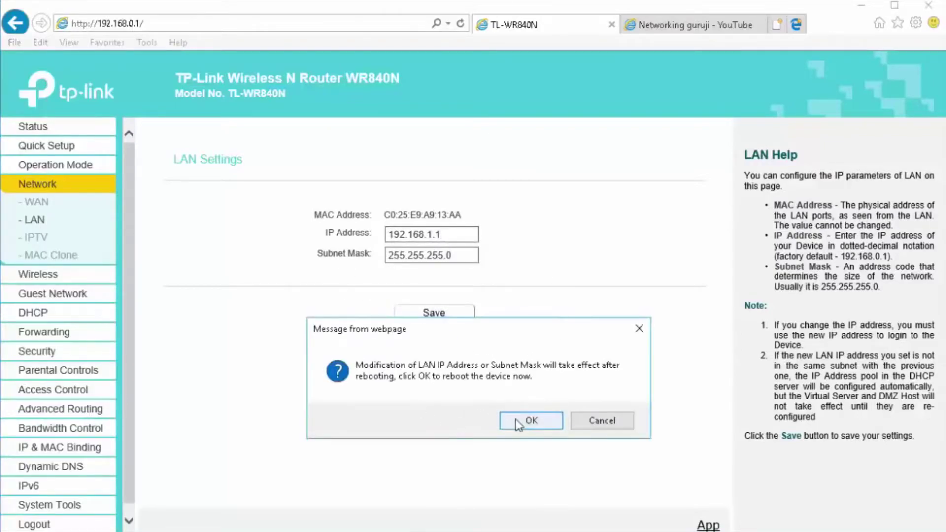
- Confirm the reboot so the router returns at 192.168.1.1
{"action": "left_click", "coordinate": [519, 422]}
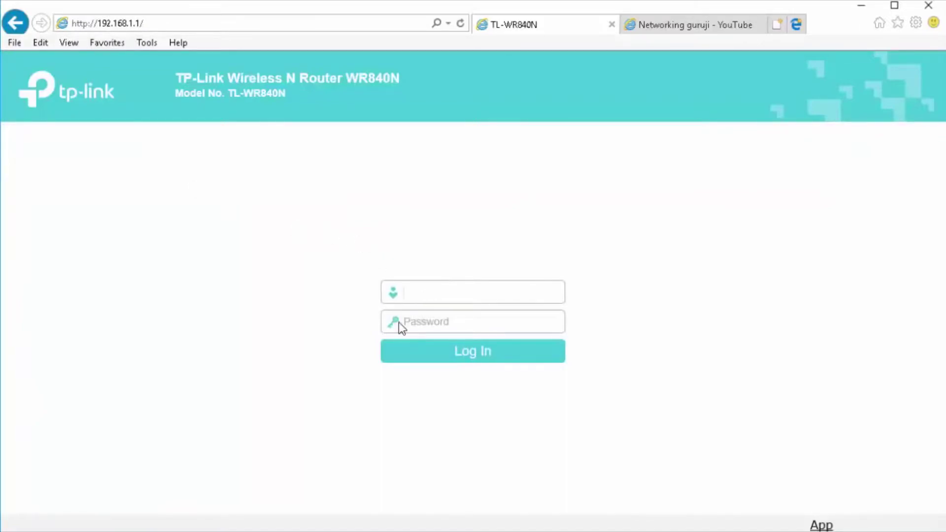
- Log in at 192.168.1.1 with the router credentials and open the 2.4GHz Wireless Settings
{"action": "type", "text": "admin"}
{"action": "key", "text": "Tab"}
{"action": "type", "text": "admin"}
{"action": "key", "text": "Return"}
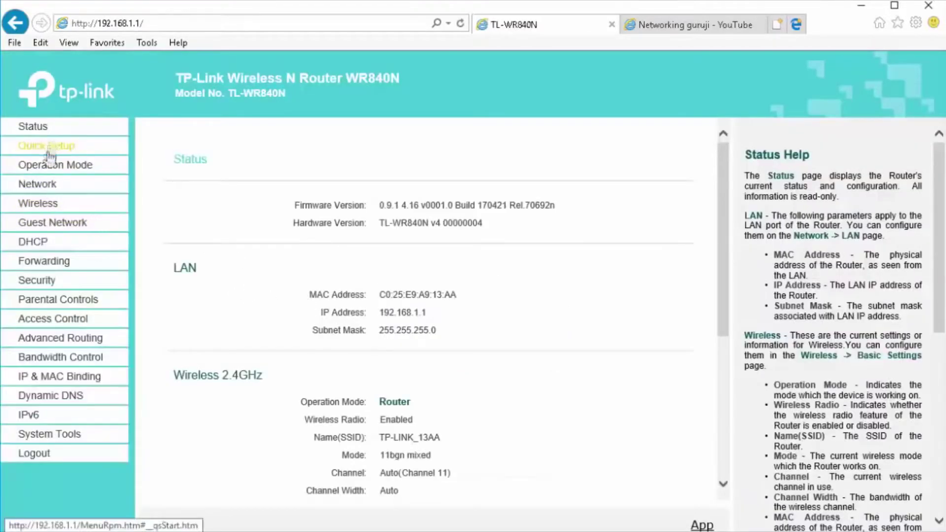
{"action": "left_click", "coordinate": [46, 185]}
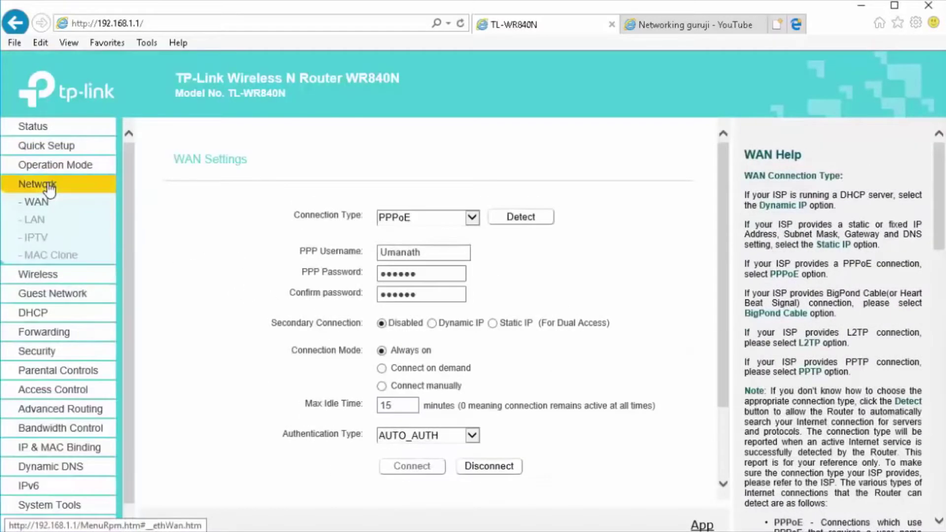
{"action": "left_click", "coordinate": [25, 273]}
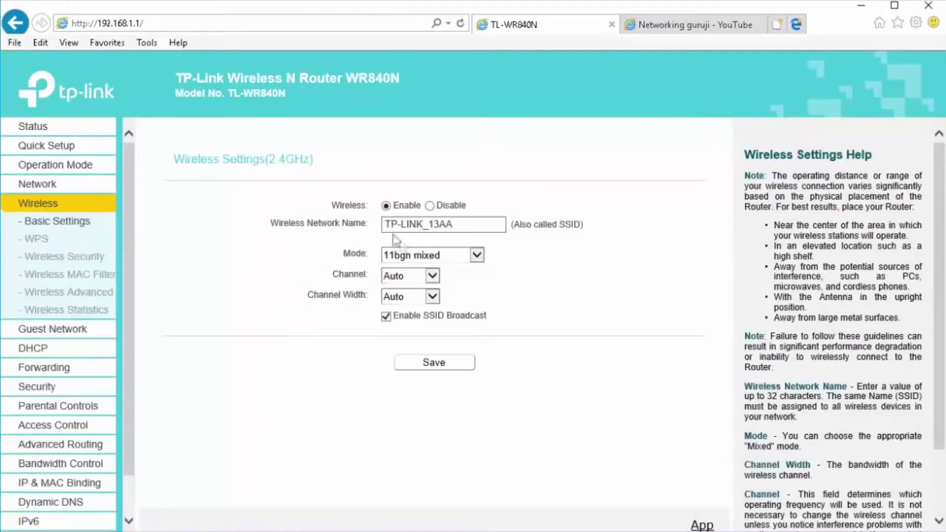
- Replace the wireless network name with 'Networking guruji' and save it
{"action": "left_click_drag", "start_coordinate": [466, 225], "coordinate": [387, 228]}
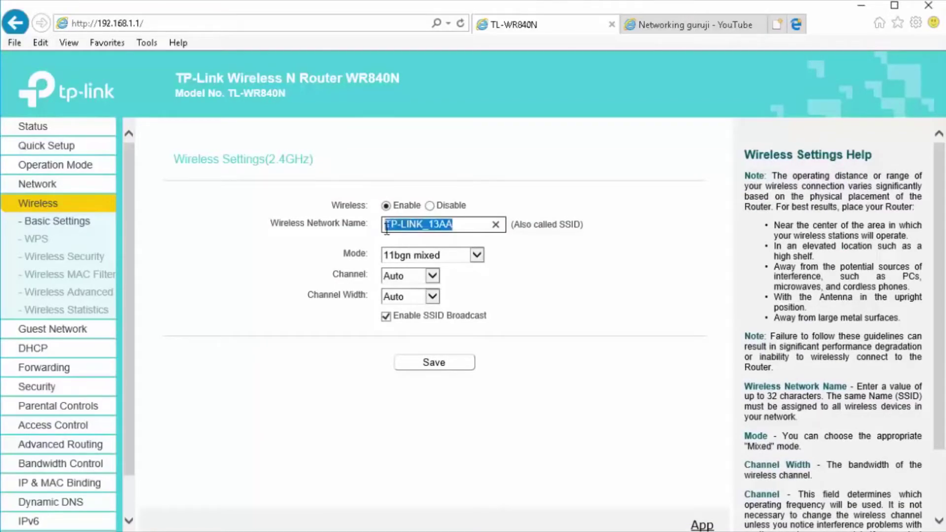
{"action": "type", "text": "Netw"}
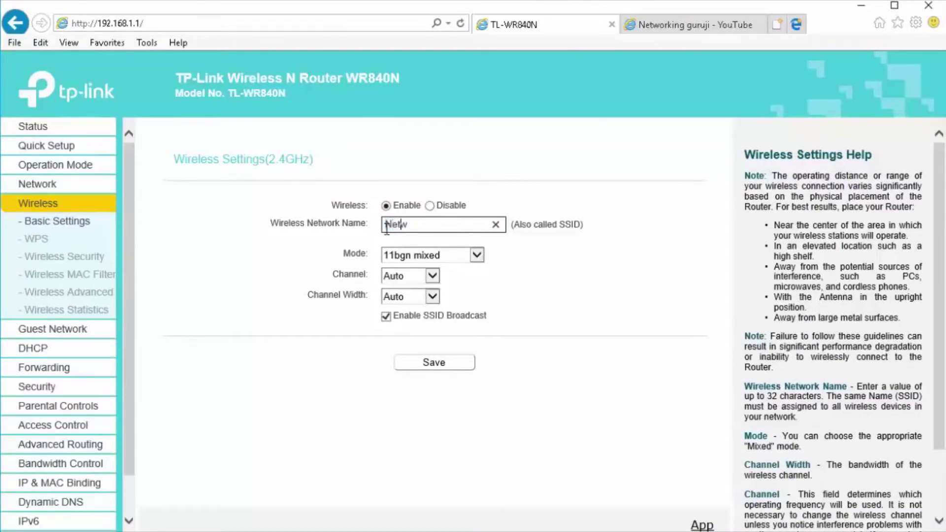
{"action": "type", "text": "orking guruji"}
{"action": "left_click", "coordinate": [438, 364]}
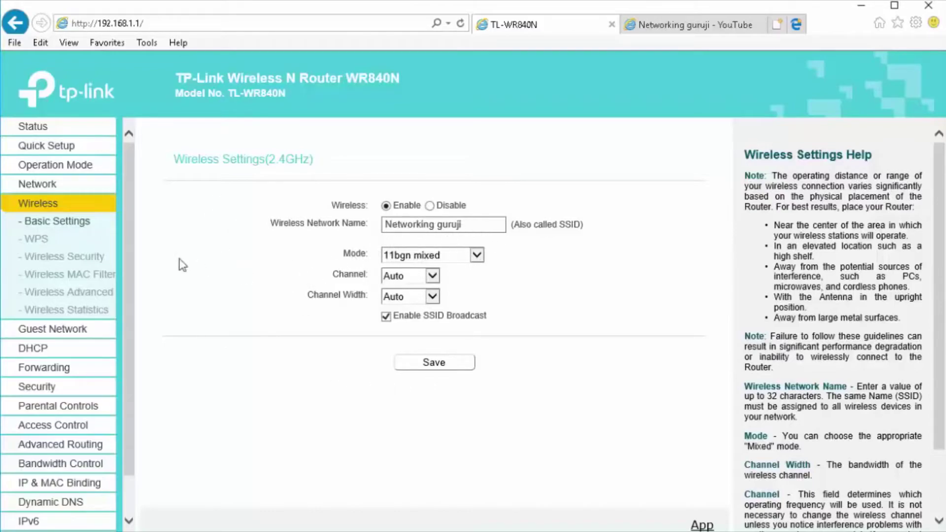
- In Wireless Security, replace the WPA2-PSK password with a new one and save
{"action": "left_click", "coordinate": [48, 259]}
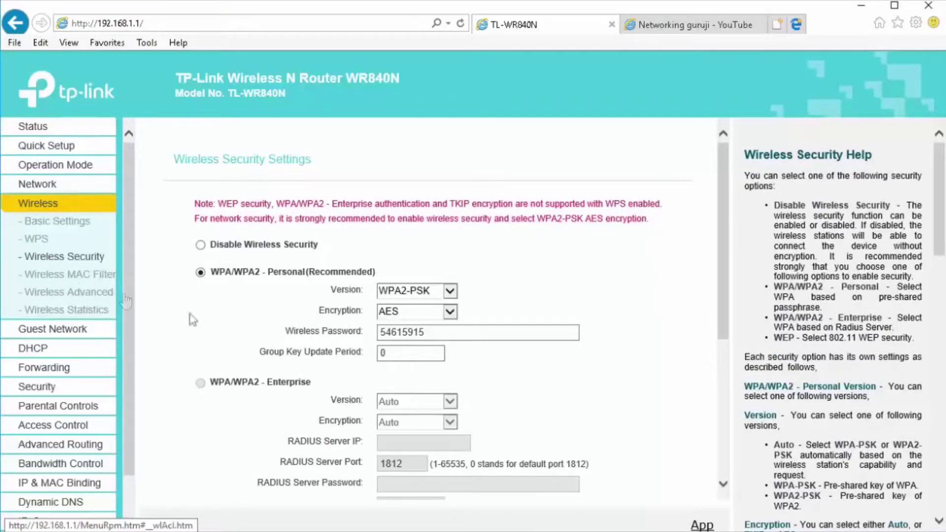
{"action": "left_click_drag", "start_coordinate": [452, 336], "coordinate": [362, 335]}
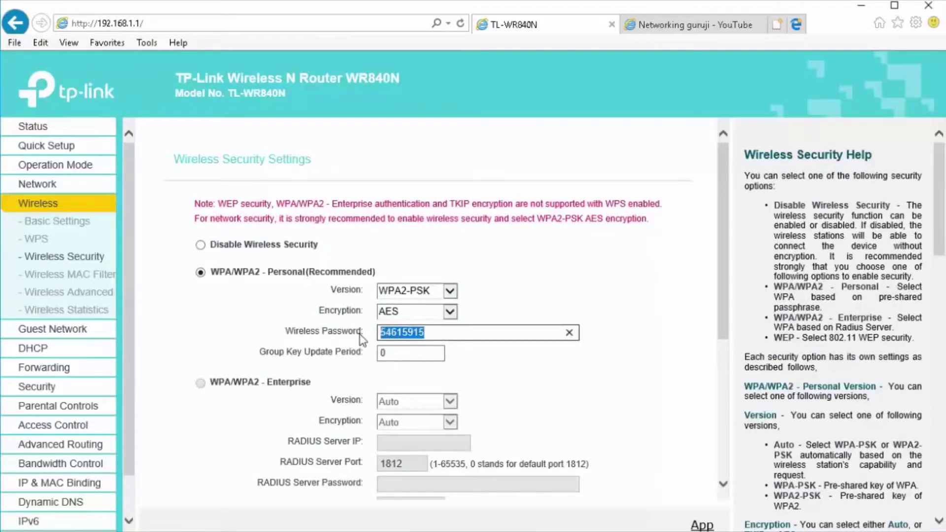
{"action": "type", "text": "987"}
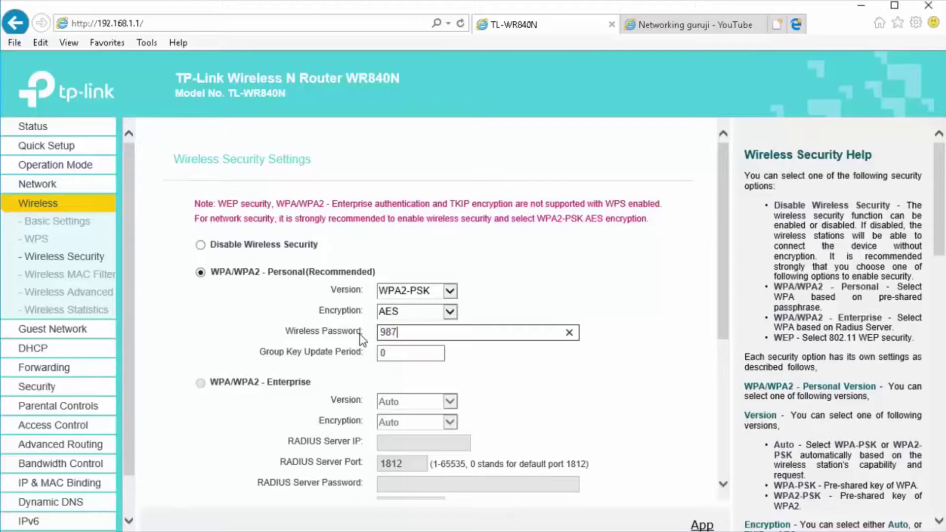
{"action": "type", "text": "654321"}
{"action": "scroll", "coordinate": [358, 305], "scroll_direction": "down", "scroll_amount": 5}
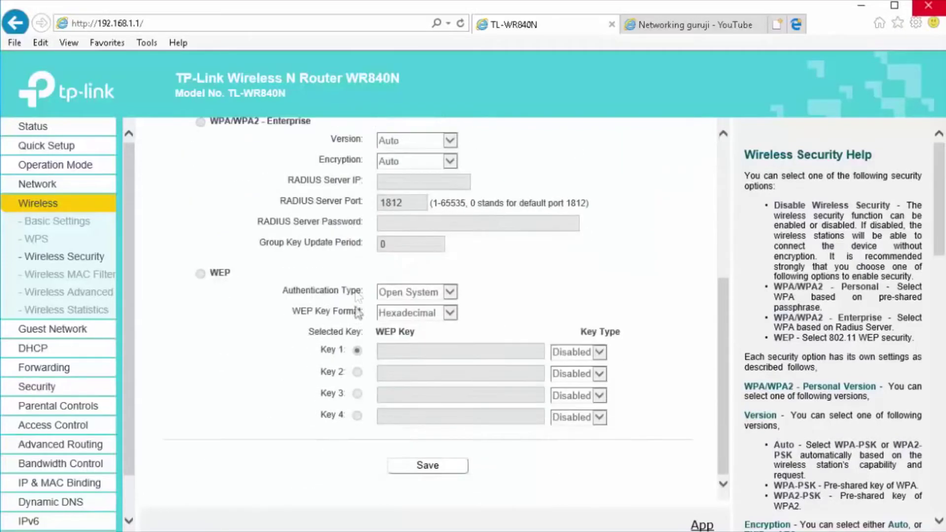
{"action": "left_click", "coordinate": [427, 466]}
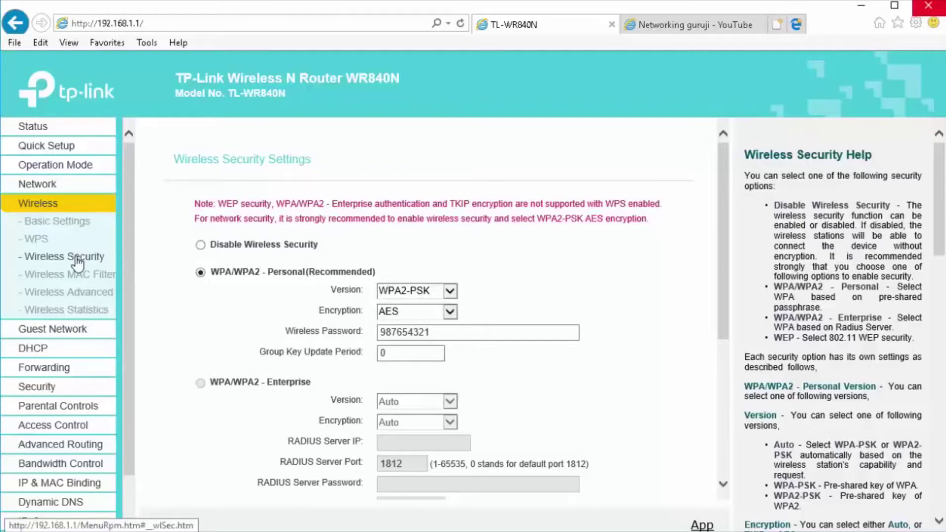
{"action": "left_click", "coordinate": [43, 240]}
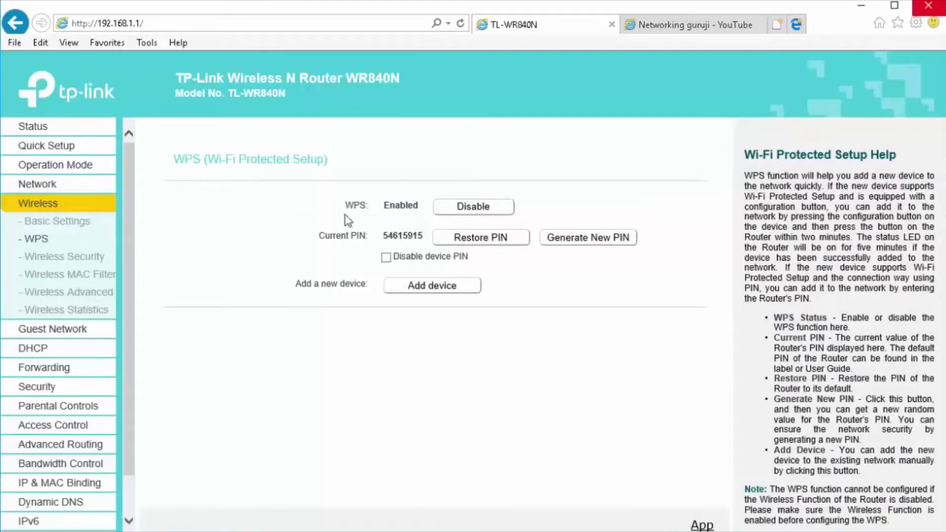
- Switch WPS from Enabled to Disabled, then move to the Wireless MAC Filtering page
{"action": "left_click_drag", "start_coordinate": [345, 209], "coordinate": [430, 208]}
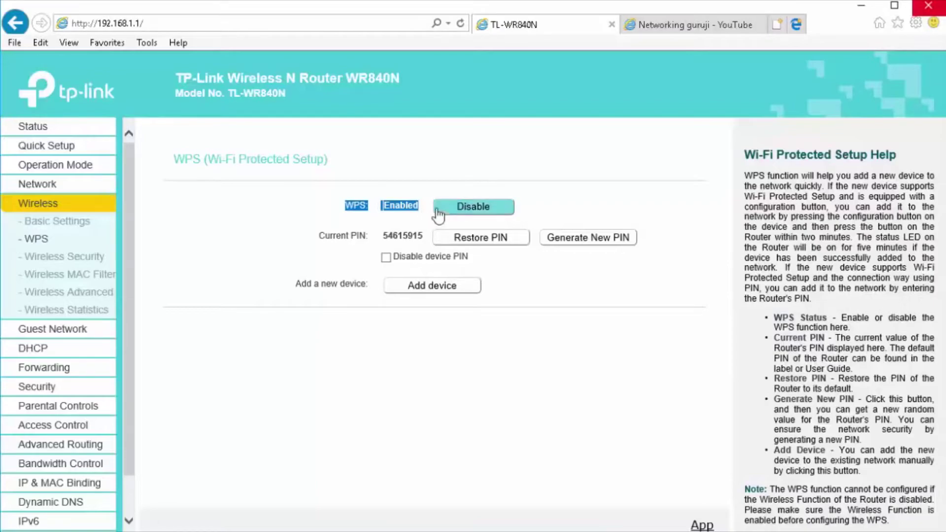
{"action": "left_click", "coordinate": [472, 208]}
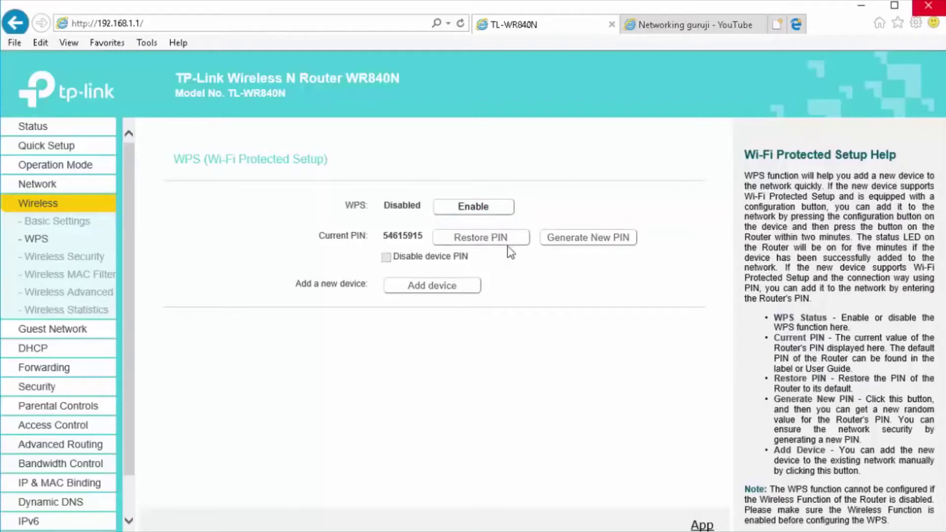
{"action": "double_click", "coordinate": [397, 206]}
{"action": "left_click", "coordinate": [44, 275]}
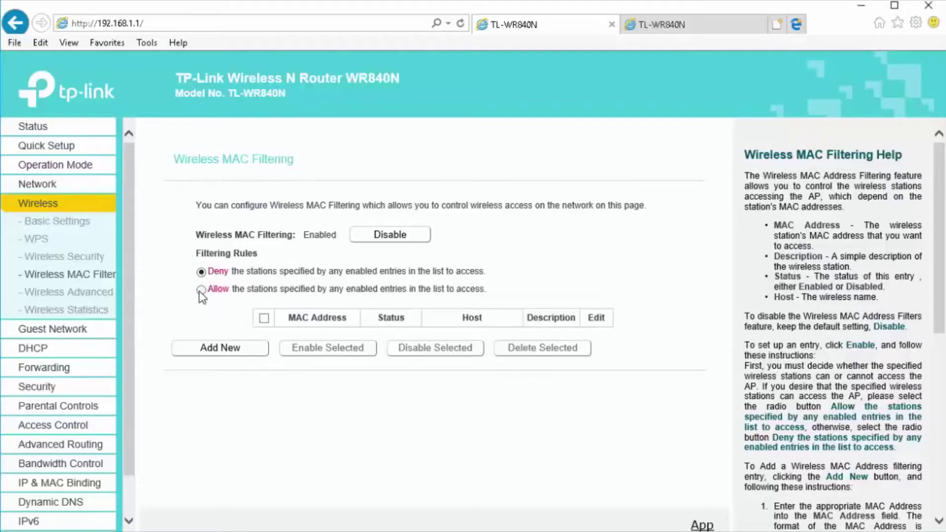
- Choose the Allow rule for MAC filtering, begin a new entry, then go to DHCP settings
{"action": "left_click", "coordinate": [201, 289]}
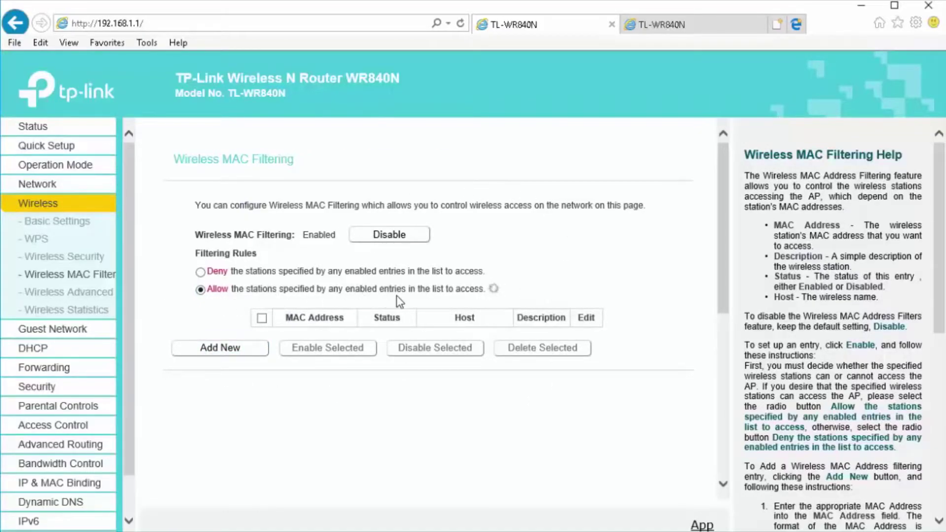
{"action": "left_click", "coordinate": [220, 347]}
{"action": "left_click", "coordinate": [426, 235]}
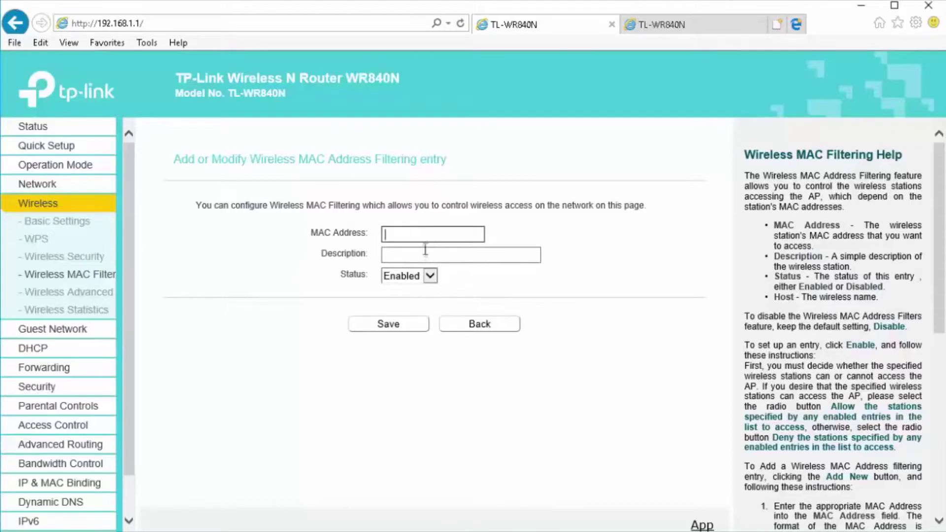
{"action": "left_click", "coordinate": [44, 348]}
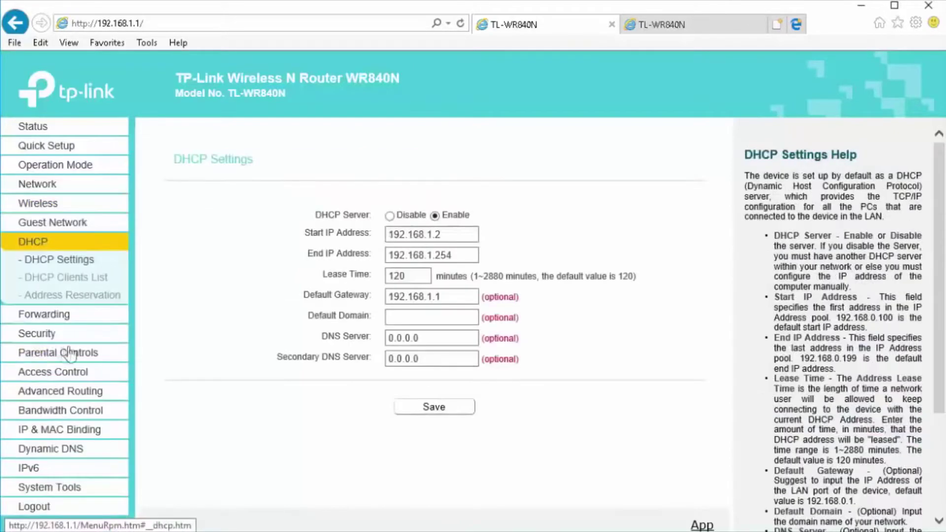
- Copy the client MAC 00:21:9B:6A:A7:BF from the DHCP Clients List and return to MAC filtering
{"action": "left_click", "coordinate": [68, 280]}
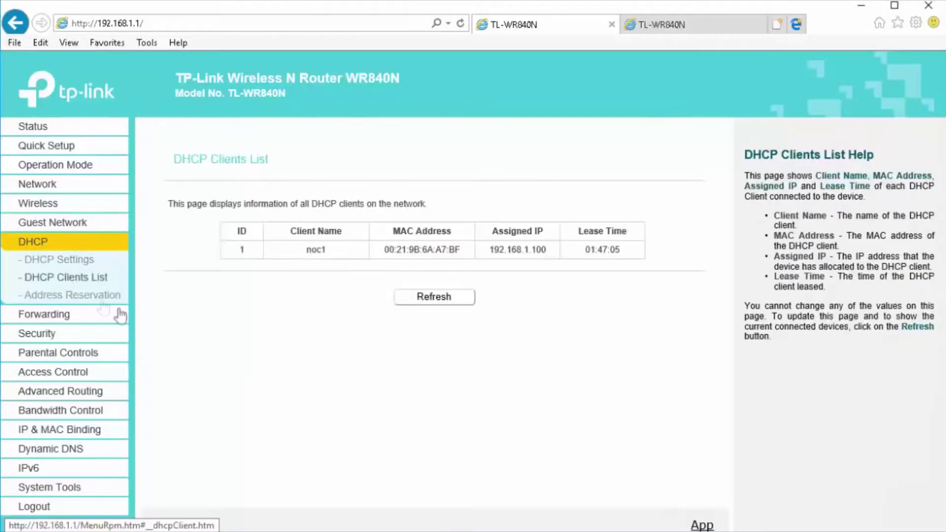
{"action": "double_click", "coordinate": [410, 251]}
{"action": "key", "text": "ctrl+c"}
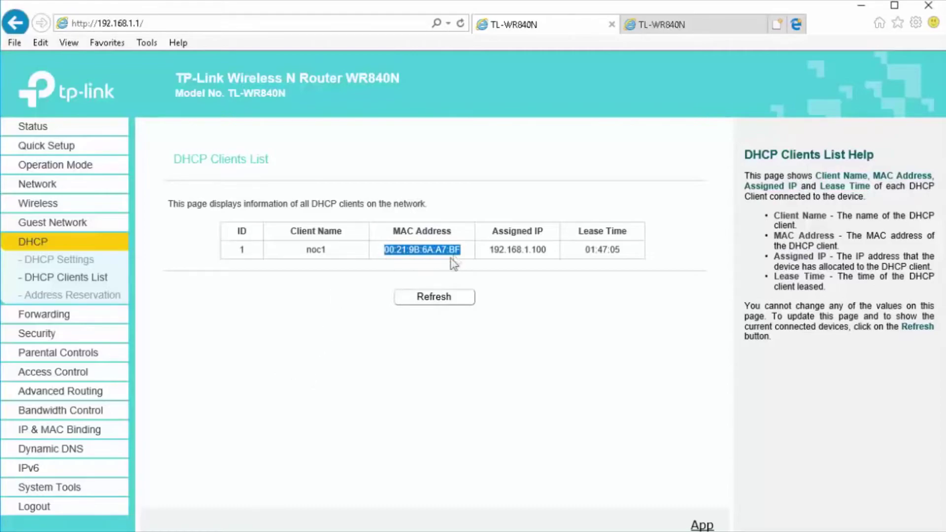
{"action": "left_click", "coordinate": [44, 204]}
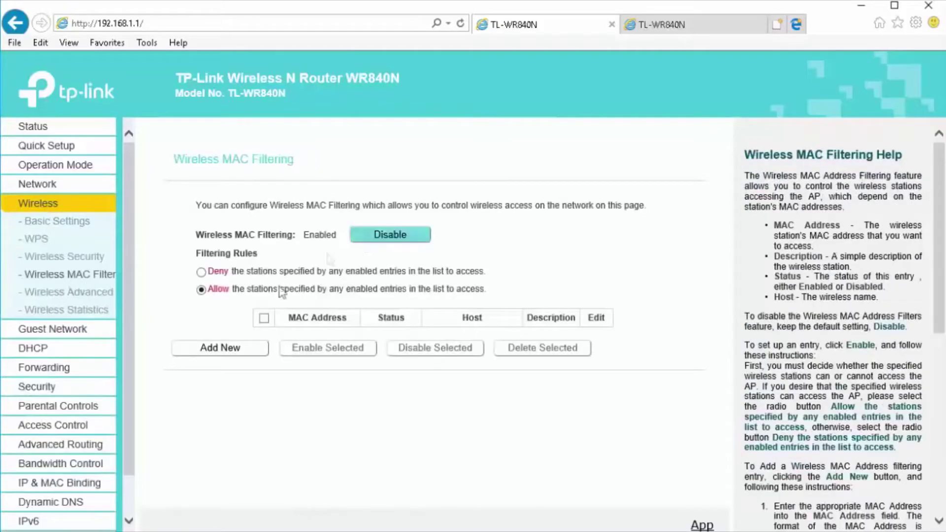
- Save a MAC filter entry for 00:21:9B:6A:A7:BF described 'comp', then select all entries
{"action": "left_click", "coordinate": [219, 348]}
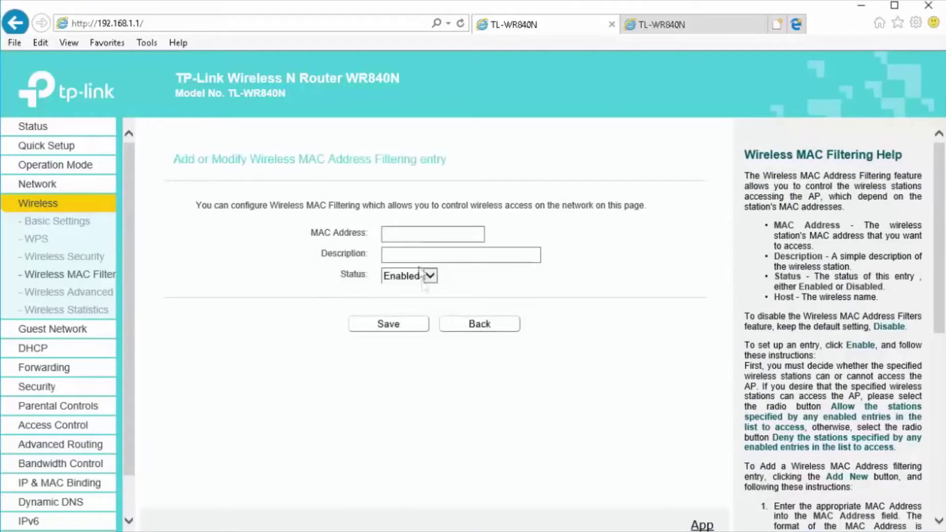
{"action": "left_click", "coordinate": [419, 240]}
{"action": "key", "text": "ctrl+v"}
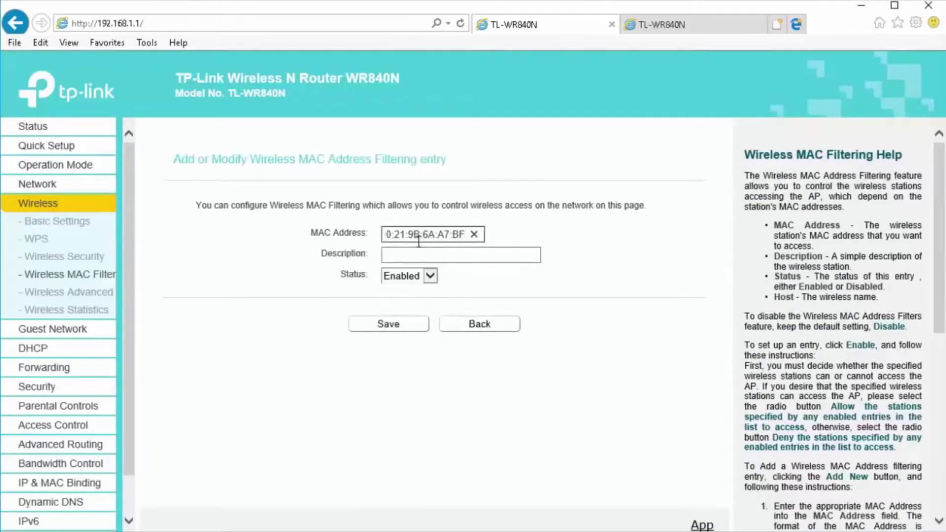
{"action": "key", "text": "Tab"}
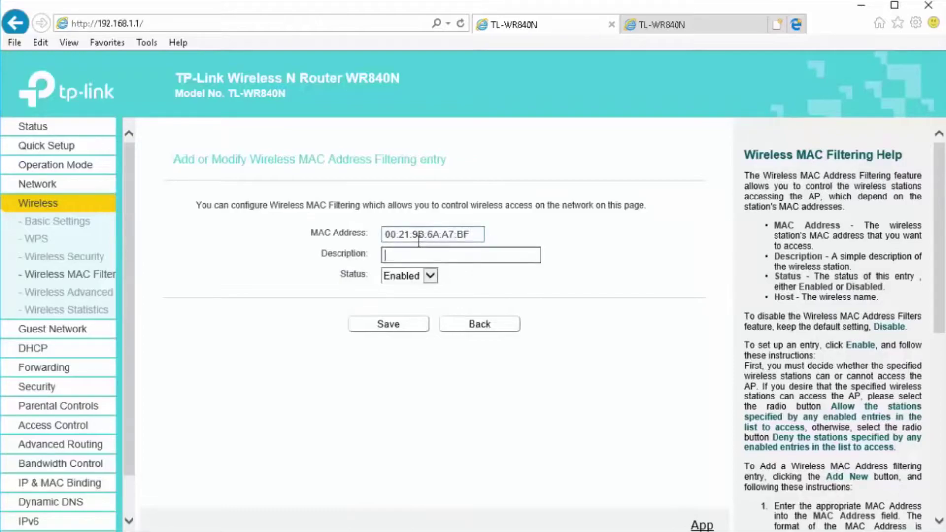
{"action": "type", "text": "comp"}
{"action": "left_click", "coordinate": [412, 329]}
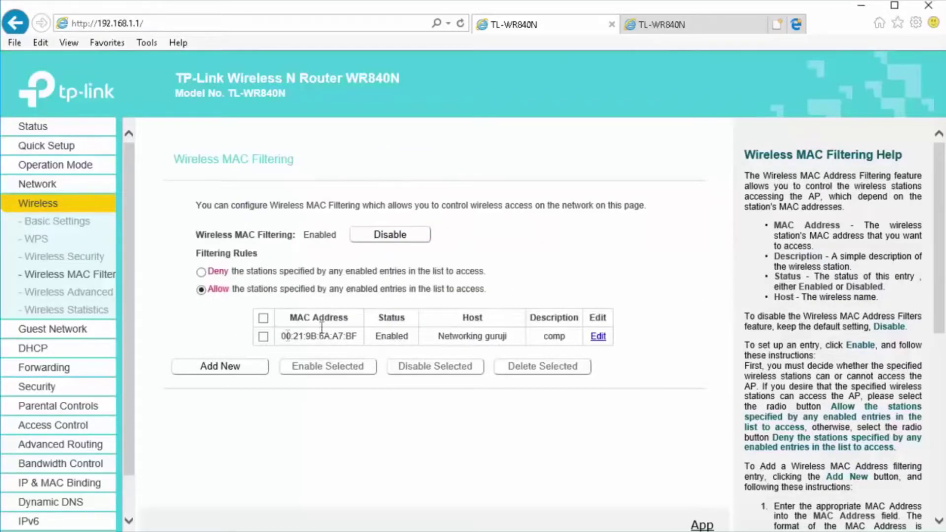
{"action": "left_click_drag", "start_coordinate": [195, 235], "coordinate": [348, 239]}
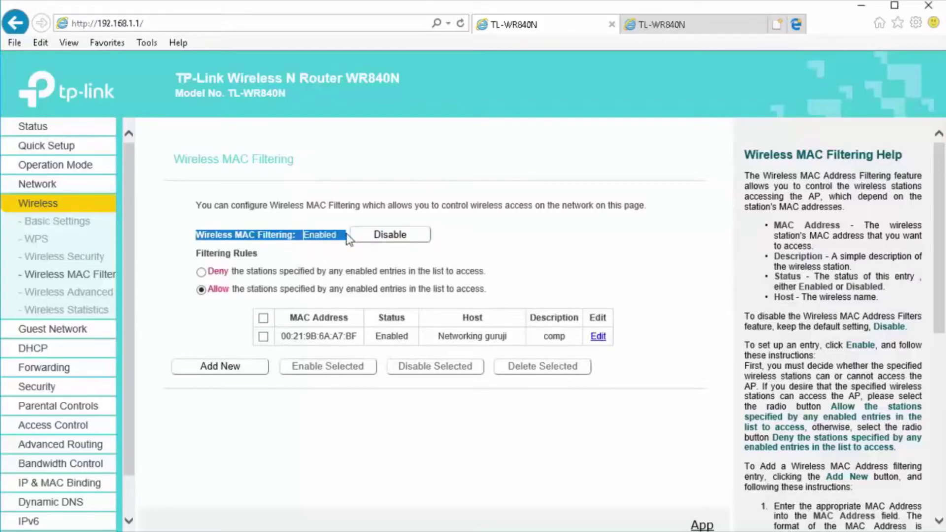
{"action": "left_click", "coordinate": [263, 336]}
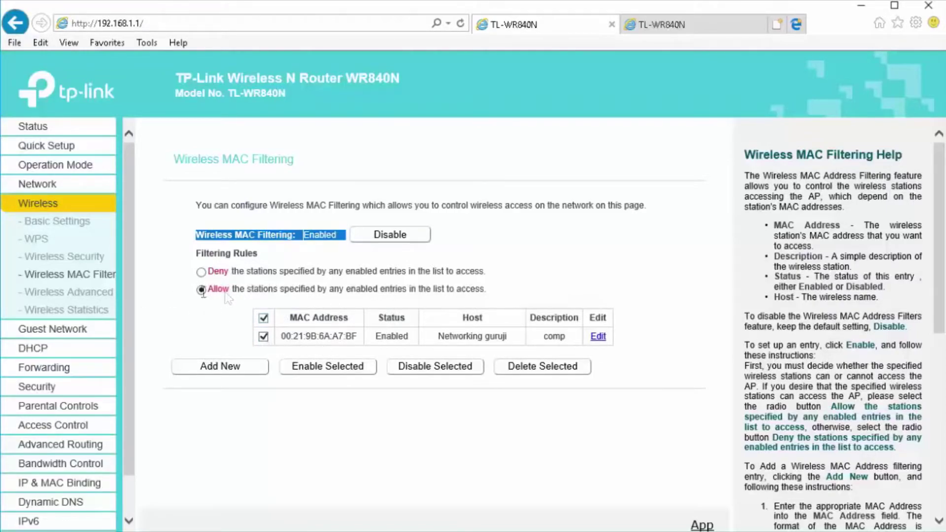
- Reload Wireless MAC Filtering, then go through DHCP to the Guest Network page
{"action": "left_click", "coordinate": [72, 278]}
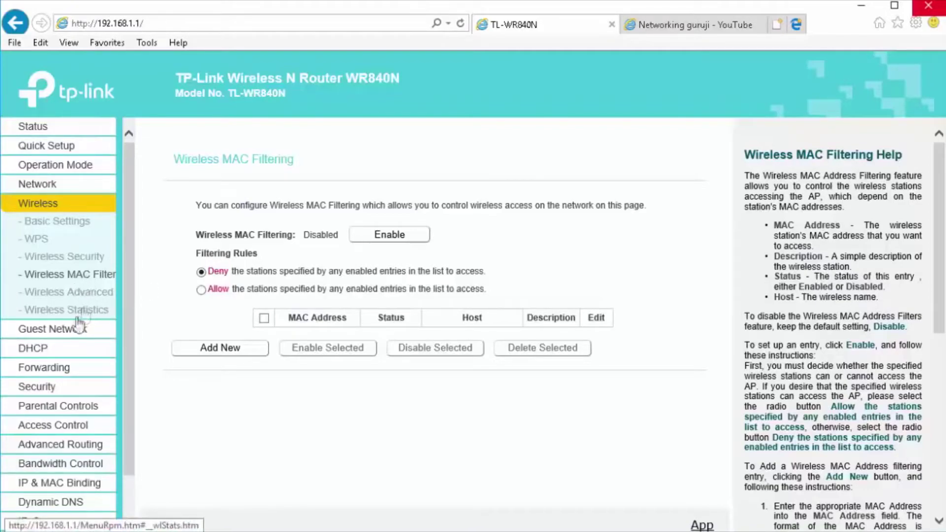
{"action": "left_click", "coordinate": [37, 350]}
{"action": "left_click", "coordinate": [64, 226]}
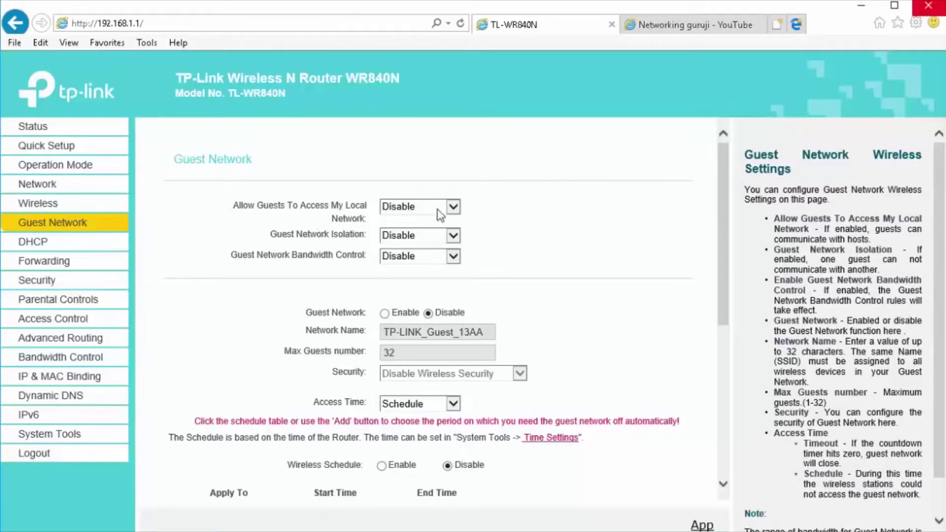
- Let guests access the local network, keep guest isolation disabled, and enable the guest network
{"action": "left_click", "coordinate": [455, 207]}
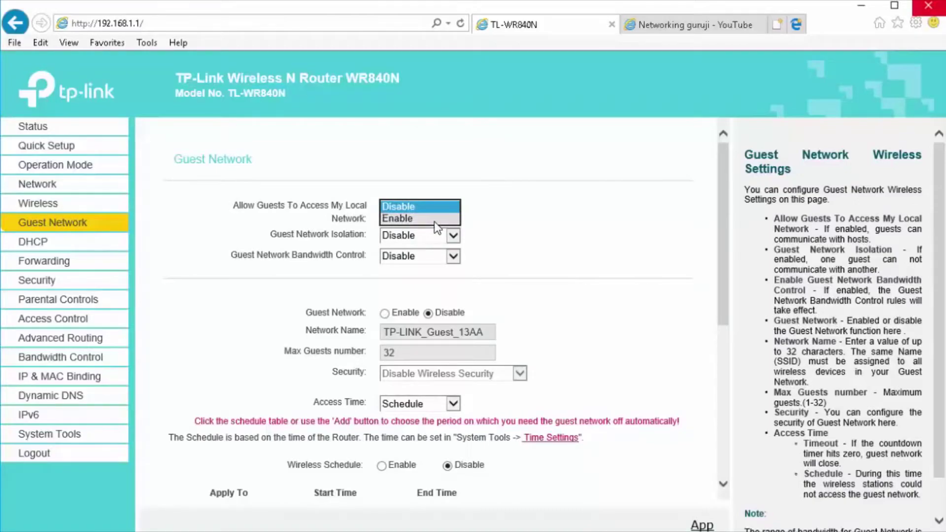
{"action": "left_click", "coordinate": [433, 220]}
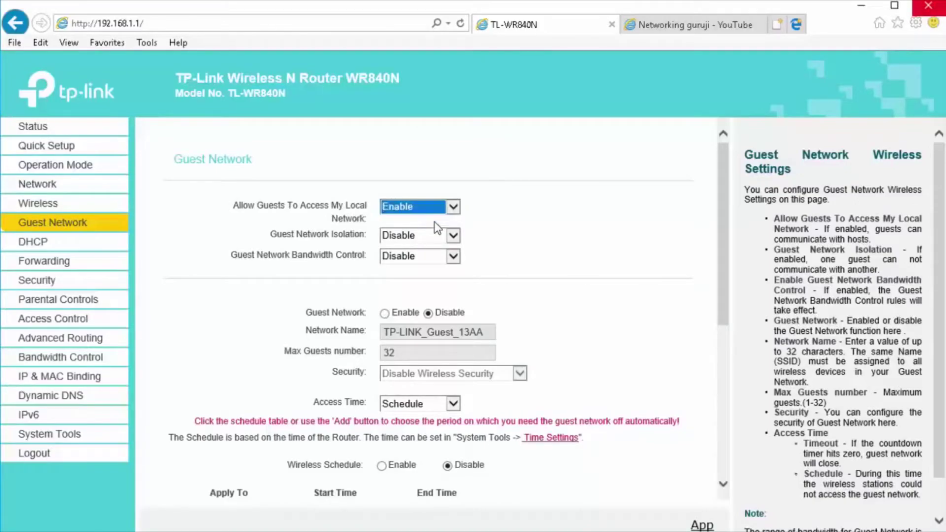
{"action": "left_click", "coordinate": [431, 239]}
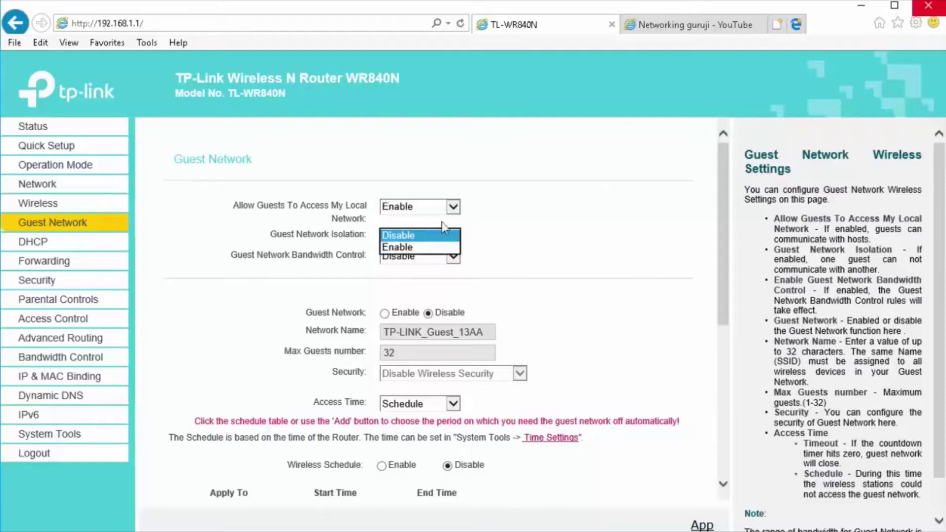
{"action": "left_click", "coordinate": [515, 230]}
{"action": "left_click", "coordinate": [384, 313]}
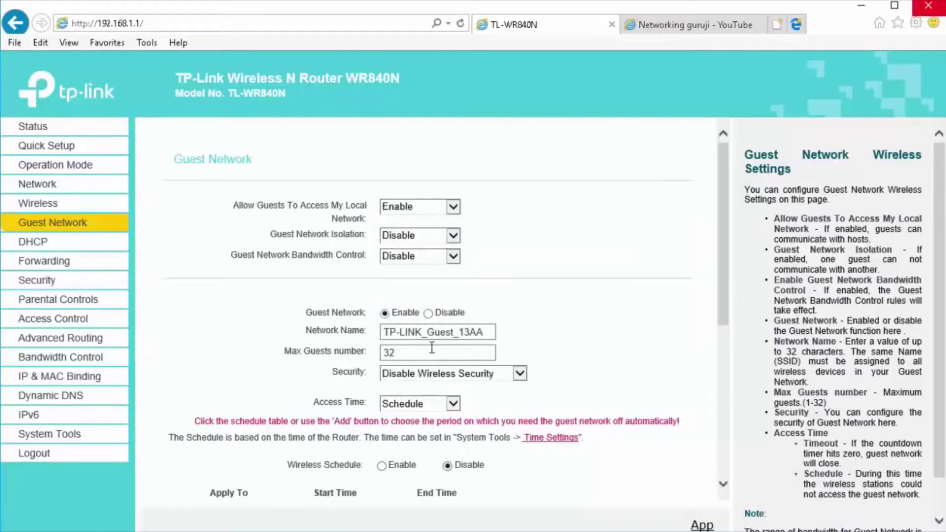
- Keep the name TP-LINK_Guest_13AA and set WPA/WPA2 - Personal security with a guest wireless password
{"action": "left_click", "coordinate": [486, 334]}
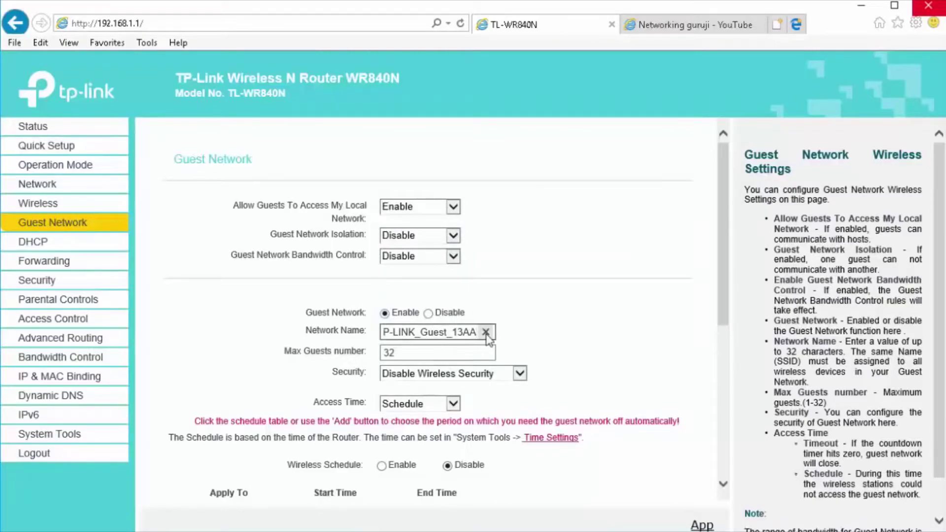
{"action": "left_click", "coordinate": [529, 308]}
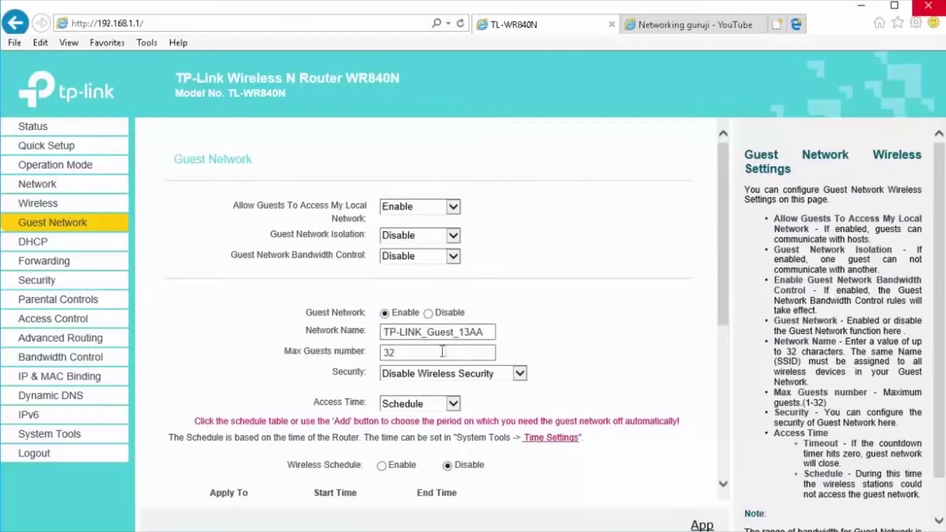
{"action": "left_click", "coordinate": [433, 377]}
{"action": "left_click", "coordinate": [445, 385]}
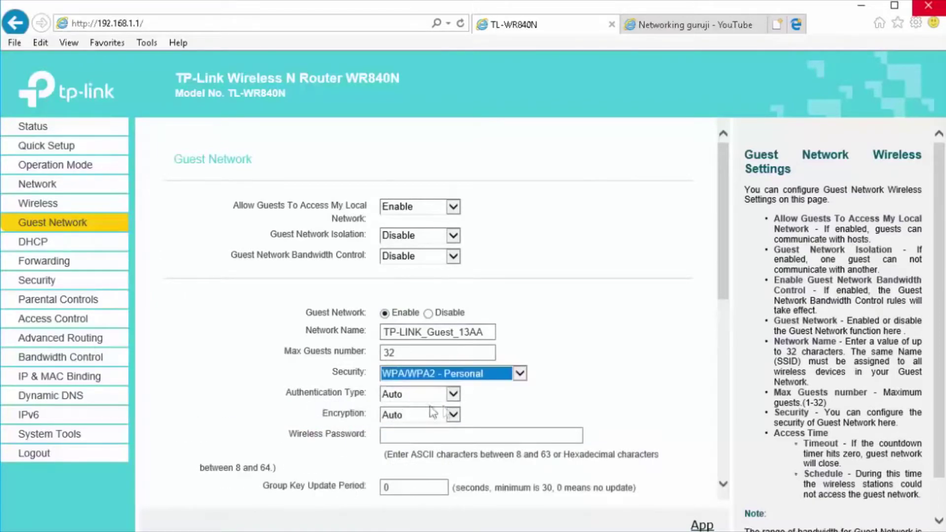
{"action": "left_click", "coordinate": [415, 434]}
{"action": "type", "text": "123"}
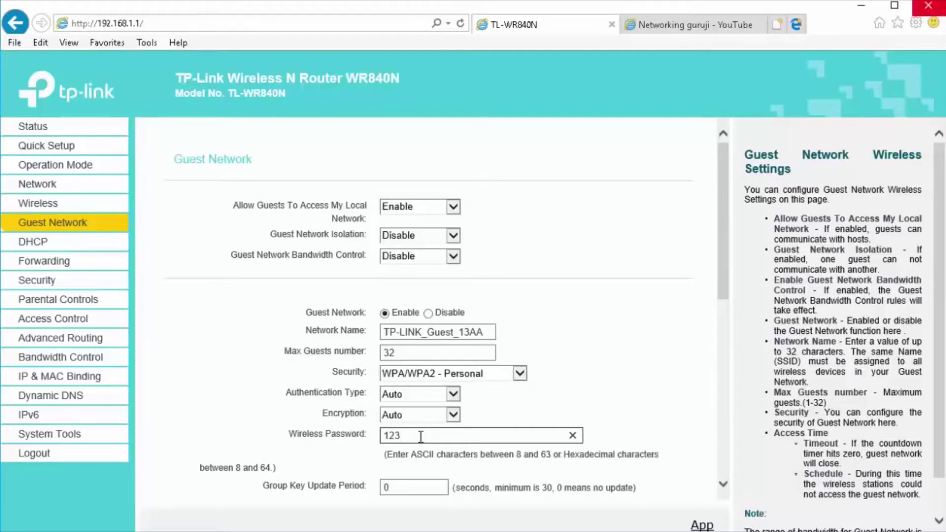
{"action": "type", "text": "45678"}
{"action": "left_click", "coordinate": [261, 431]}
- Mark Sunday around 6:00 in the guest access schedule table, then go to DHCP settings
{"action": "scroll", "coordinate": [261, 430], "scroll_direction": "down", "scroll_amount": 5}
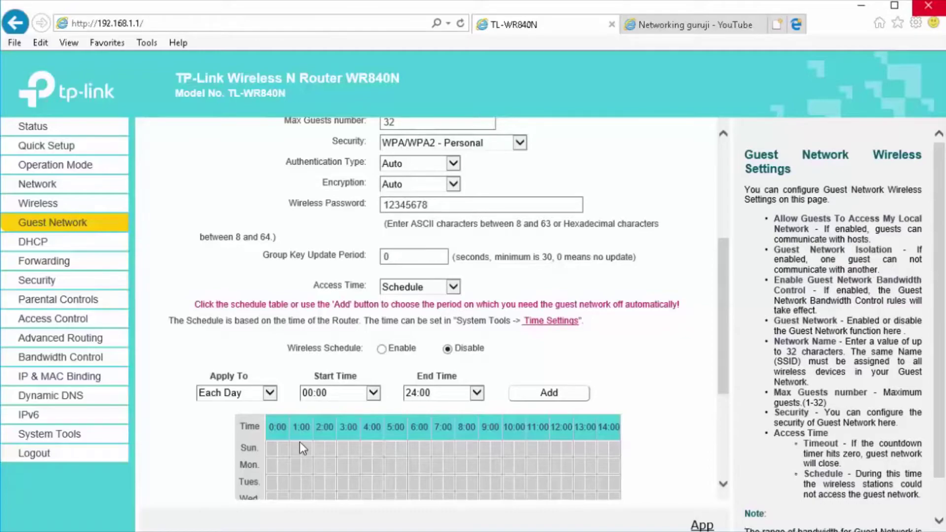
{"action": "scroll", "coordinate": [300, 442], "scroll_direction": "down", "scroll_amount": 3}
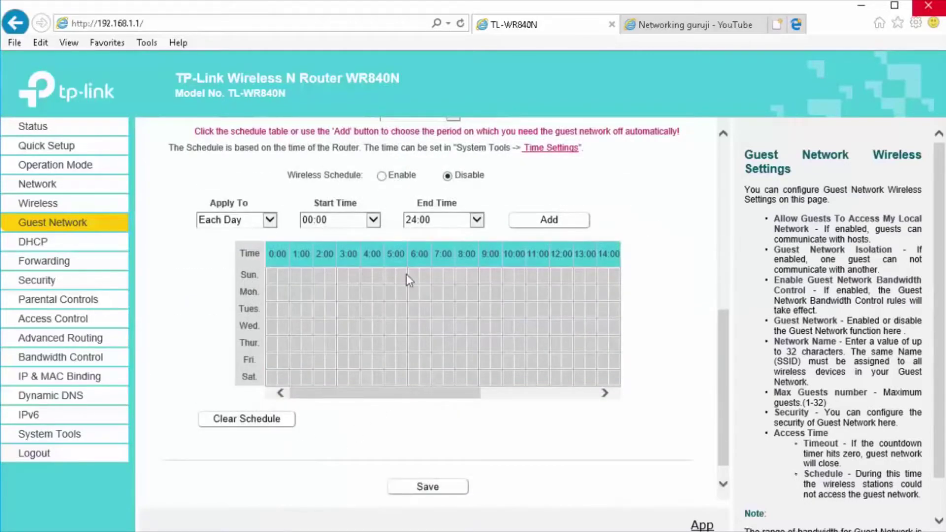
{"action": "left_click", "coordinate": [424, 276]}
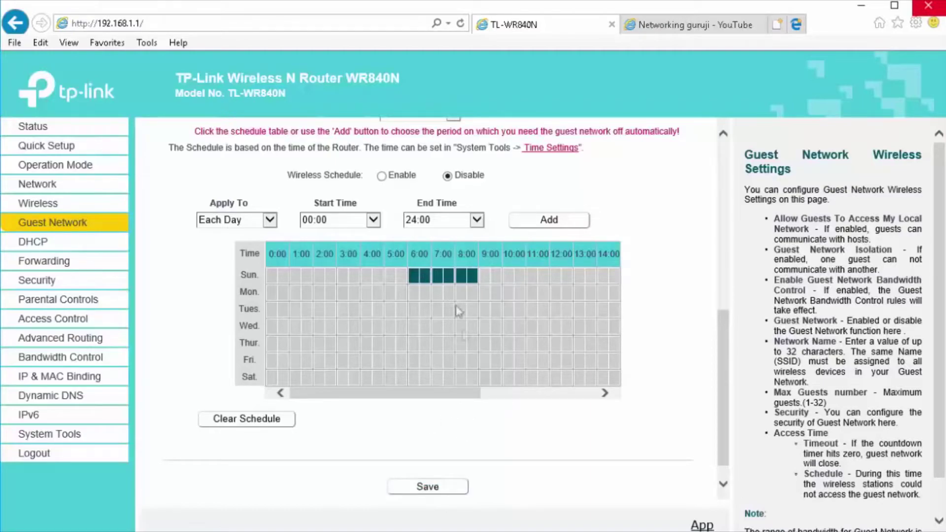
{"action": "scroll", "coordinate": [390, 365], "scroll_direction": "up", "scroll_amount": 2}
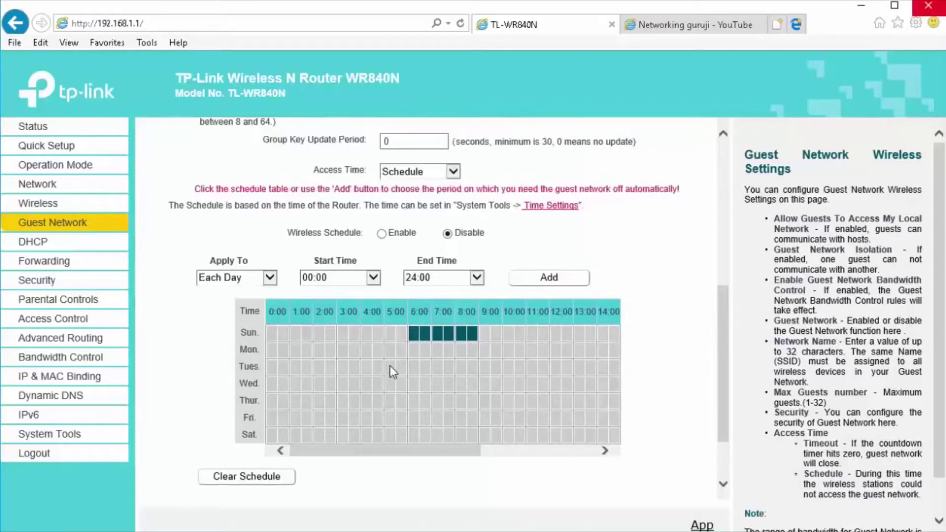
{"action": "scroll", "coordinate": [389, 366], "scroll_direction": "up", "scroll_amount": 2}
{"action": "scroll", "coordinate": [389, 366], "scroll_direction": "down", "scroll_amount": 2}
{"action": "scroll", "coordinate": [392, 366], "scroll_direction": "up", "scroll_amount": 6}
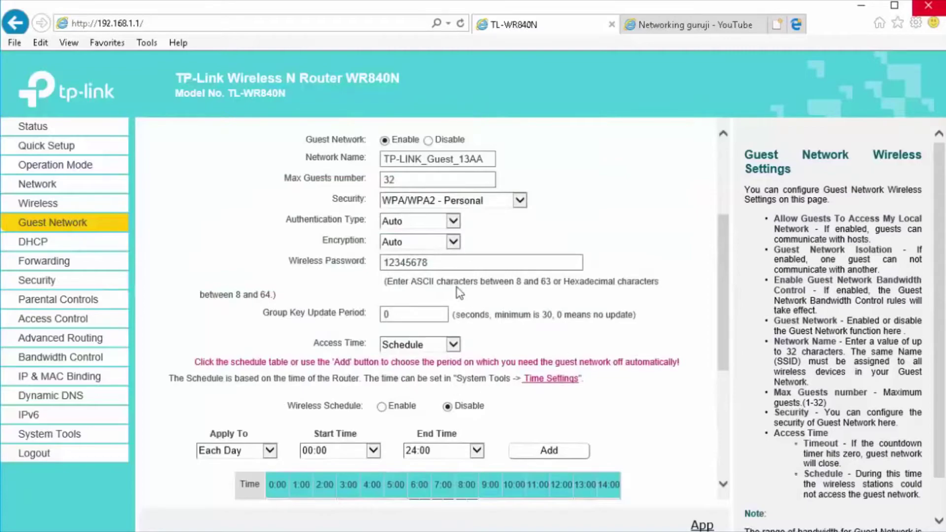
{"action": "scroll", "coordinate": [405, 279], "scroll_direction": "up", "scroll_amount": 6}
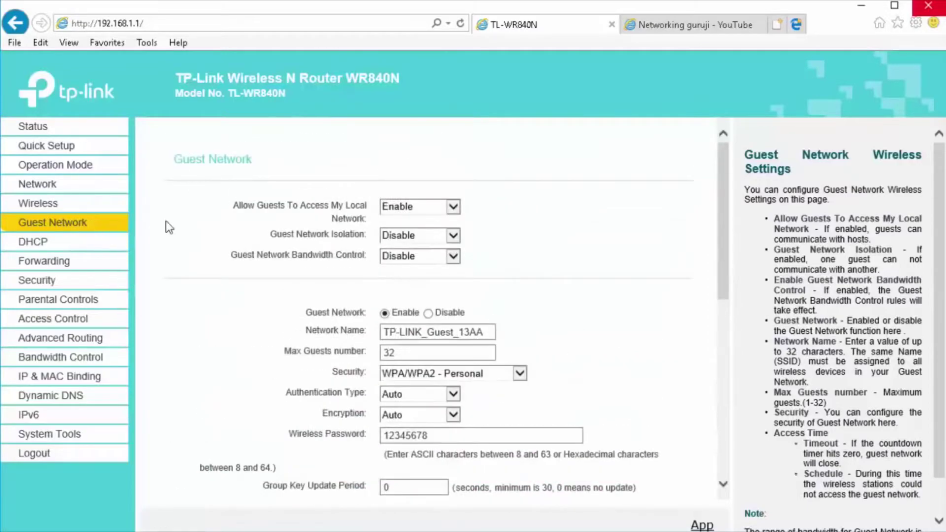
{"action": "left_click", "coordinate": [58, 246]}
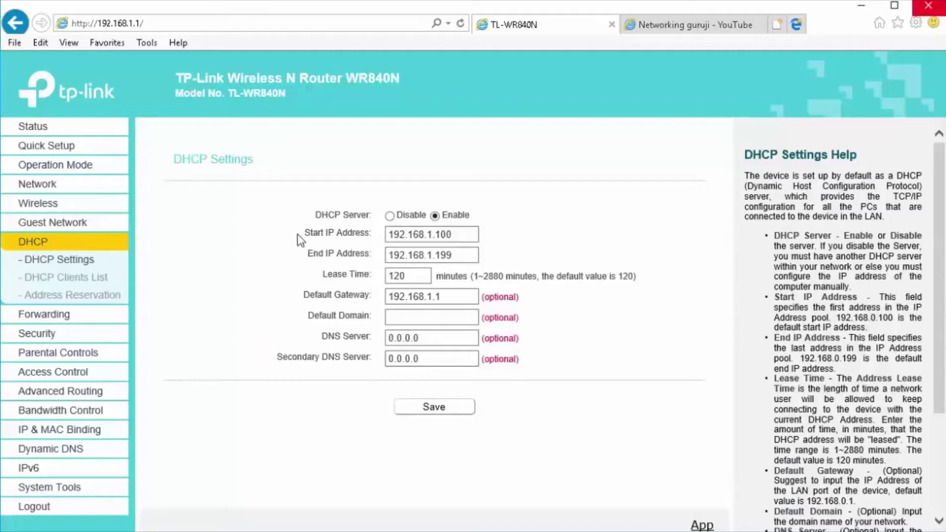
- Change the start IP from .100 to 192.168.1.2 and the end IP from .199 to 192.168.1.254, then save
{"action": "left_click_drag", "start_coordinate": [299, 235], "coordinate": [517, 264]}
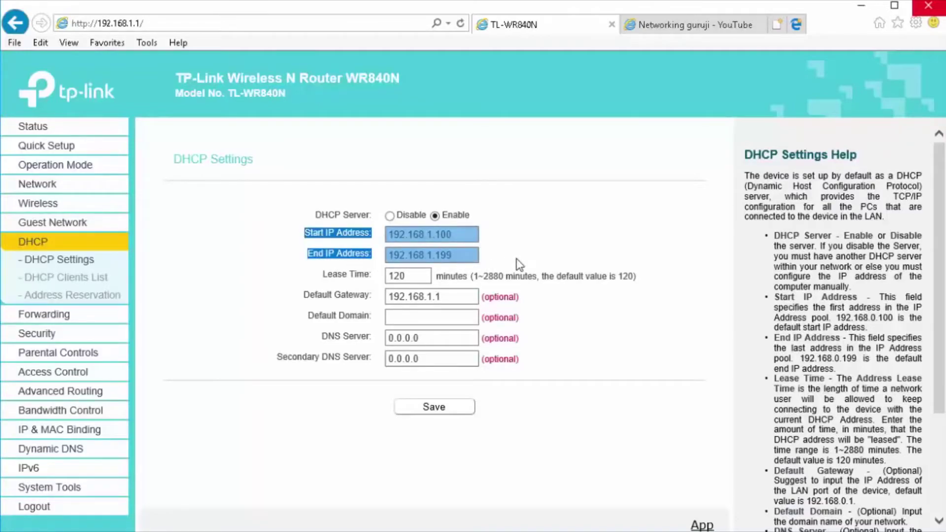
{"action": "left_click", "coordinate": [516, 258]}
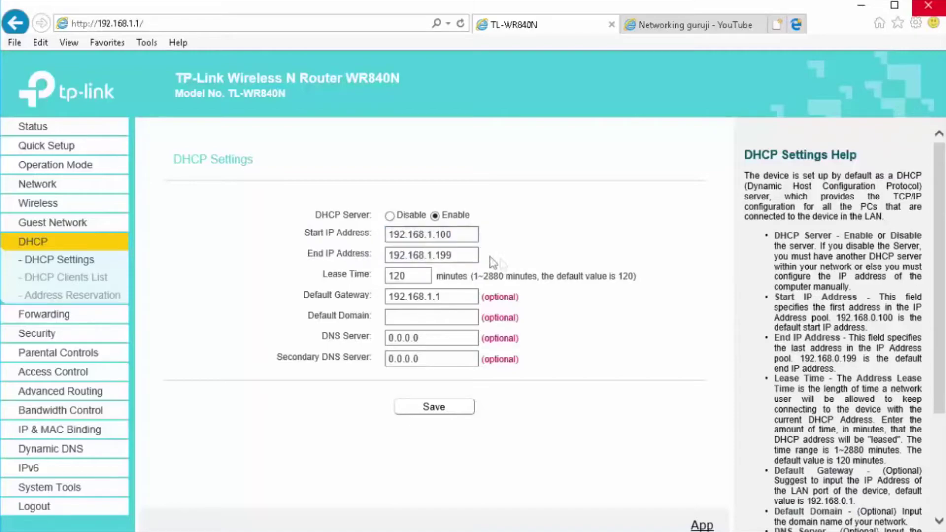
{"action": "left_click", "coordinate": [449, 234]}
{"action": "left_click_drag", "start_coordinate": [449, 235], "coordinate": [391, 236]}
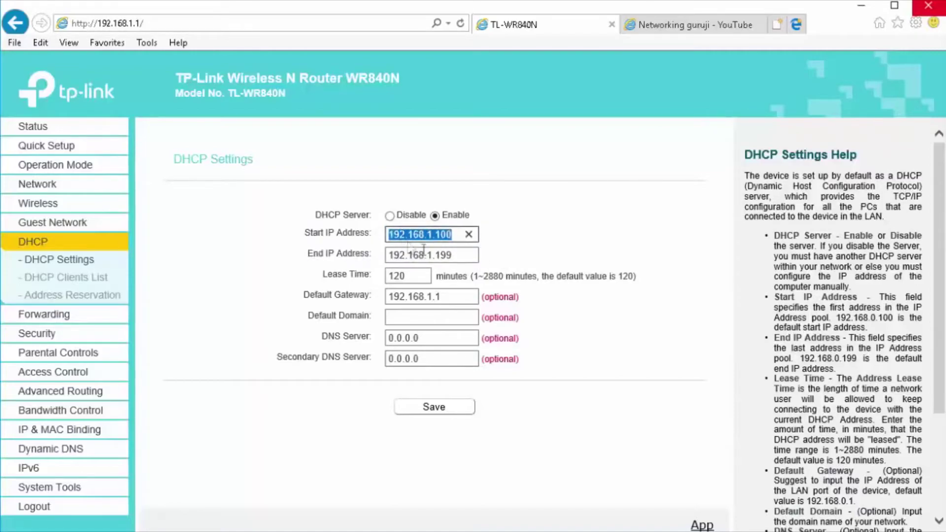
{"action": "double_click", "coordinate": [437, 255]}
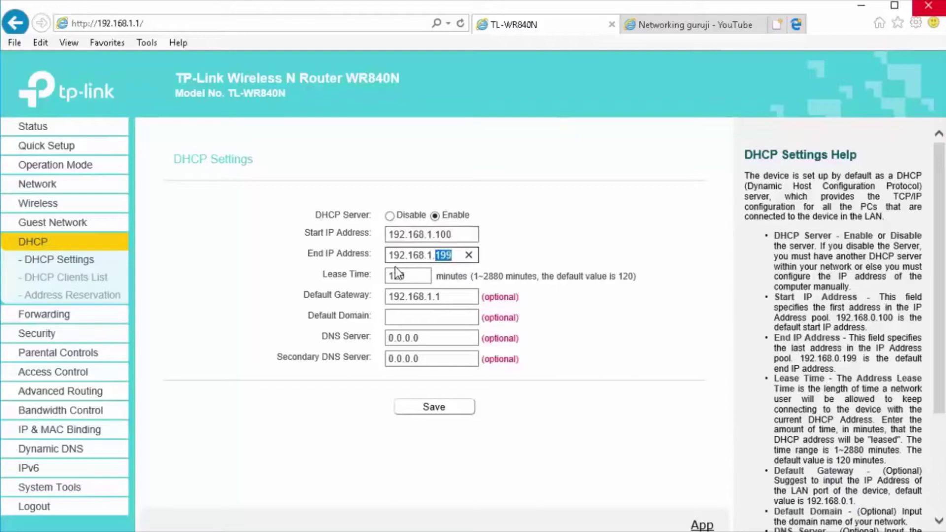
{"action": "left_click", "coordinate": [437, 235]}
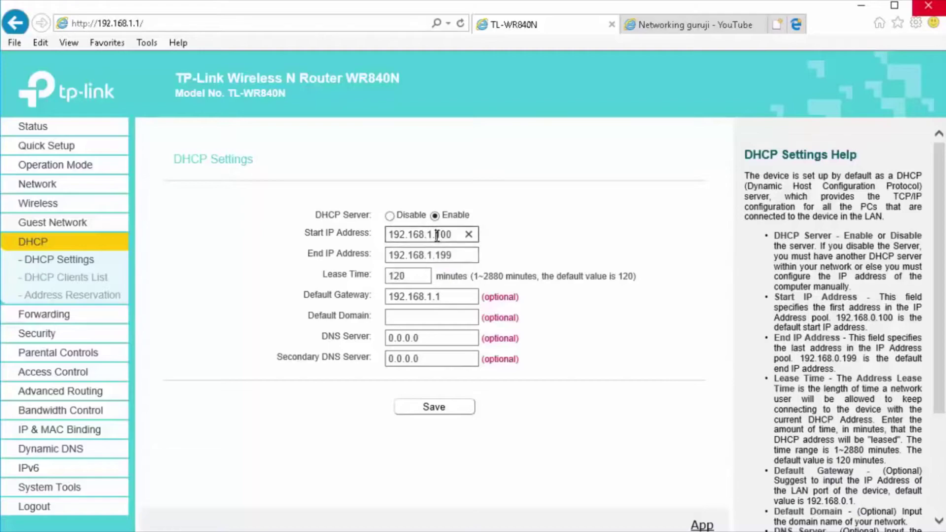
{"action": "left_click_drag", "start_coordinate": [435, 235], "coordinate": [454, 236]}
{"action": "left_click", "coordinate": [447, 255]}
{"action": "left_click_drag", "start_coordinate": [436, 255], "coordinate": [457, 255]}
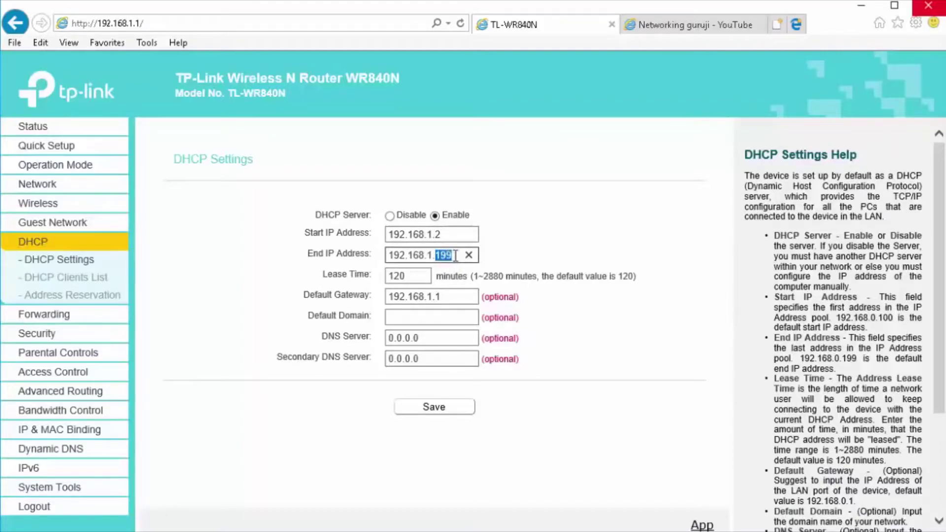
{"action": "type", "text": "254"}
{"action": "left_click", "coordinate": [428, 410]}
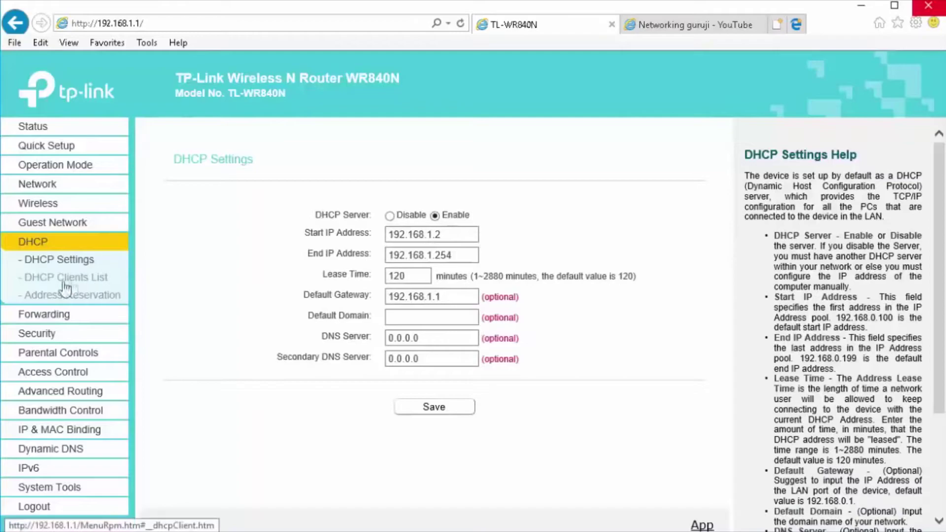
- Check the DHCP Clients List, then open the Address Reservation page
{"action": "left_click", "coordinate": [41, 277]}
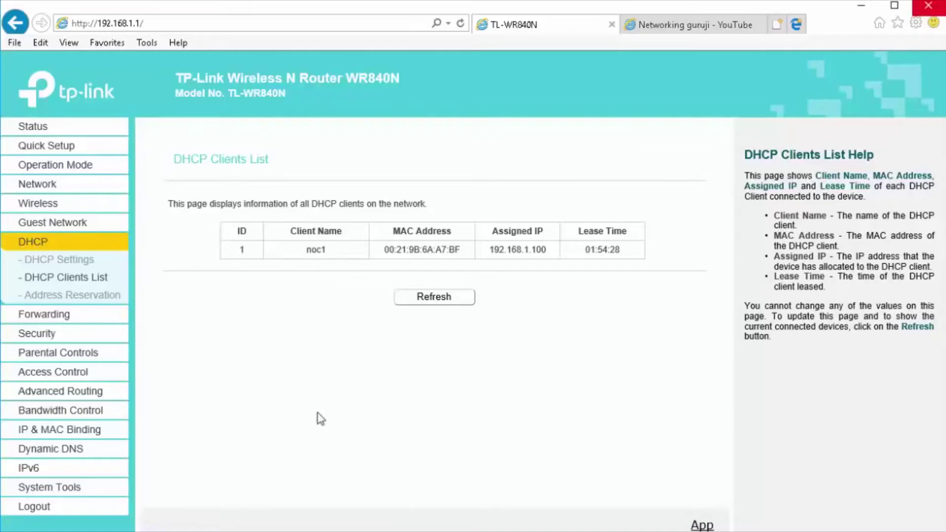
{"action": "left_click", "coordinate": [102, 295]}
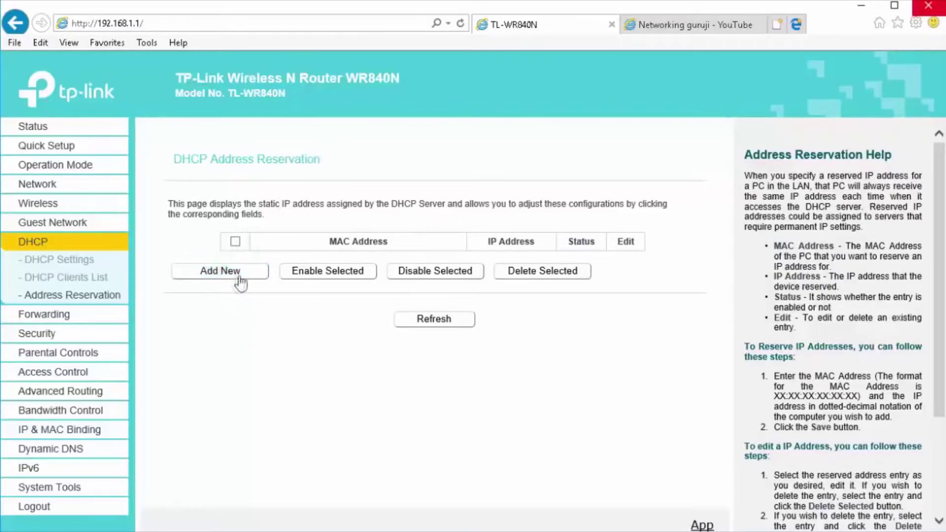
- Start a new address reservation with status Enabled, then return to the DHCP Clients List
{"action": "left_click", "coordinate": [219, 271]}
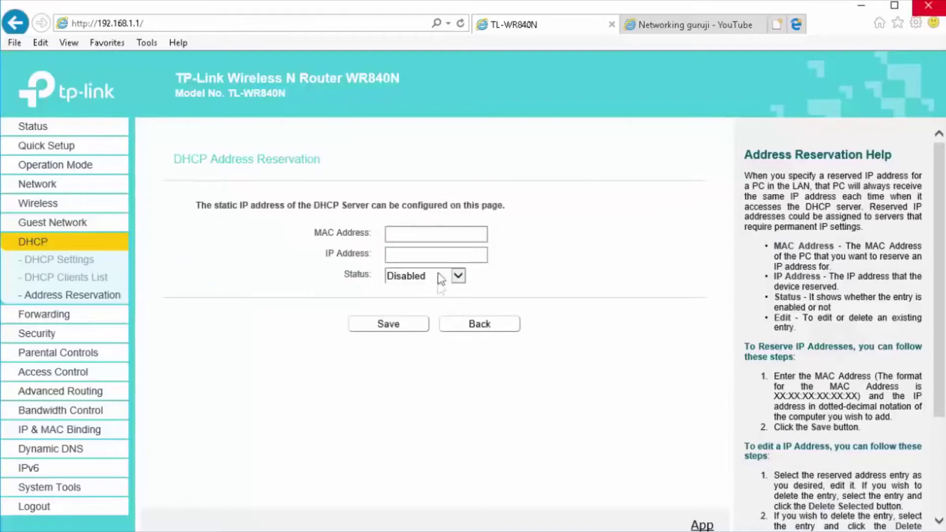
{"action": "left_click", "coordinate": [418, 236]}
{"action": "left_click", "coordinate": [429, 253]}
{"action": "left_click", "coordinate": [440, 280]}
{"action": "left_click", "coordinate": [439, 288]}
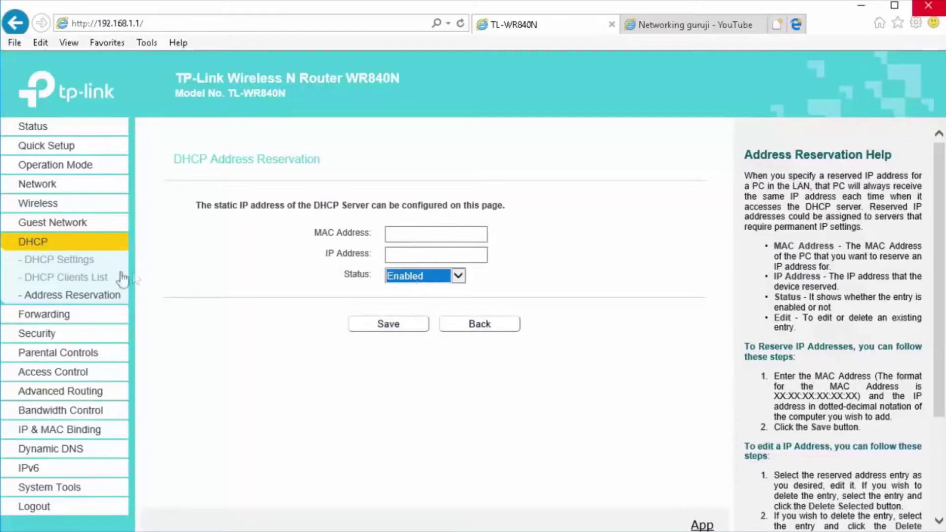
{"action": "left_click", "coordinate": [75, 280]}
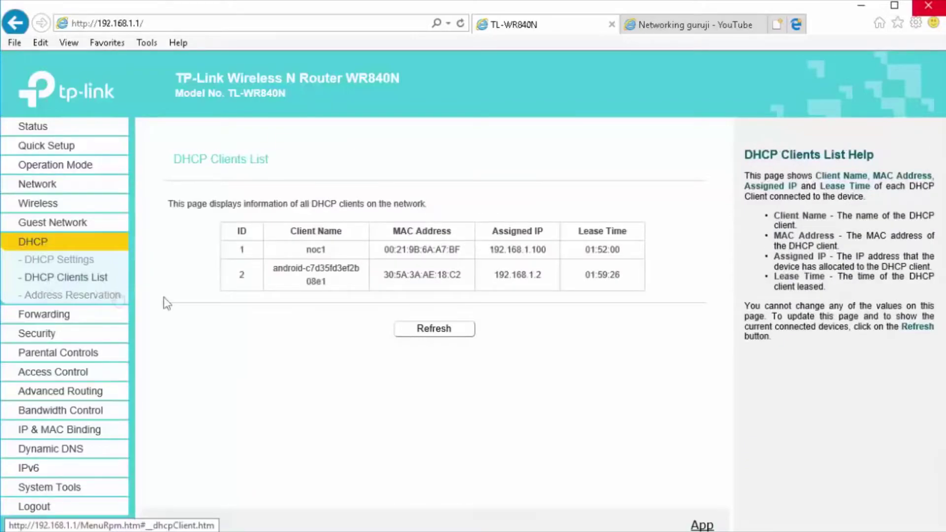
- Copy noc1's MAC address from the clients table and return to DHCP Address Reservation
{"action": "left_click_drag", "start_coordinate": [384, 249], "coordinate": [464, 253]}
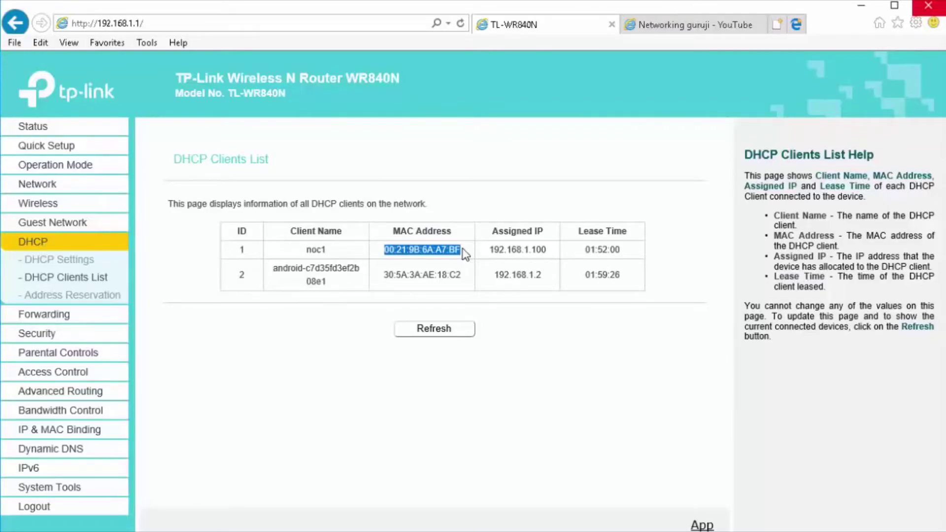
{"action": "double_click", "coordinate": [420, 253]}
{"action": "left_click", "coordinate": [91, 296]}
- Add an Enabled reservation of 192.168.1.25 for noc1's pasted MAC address and save it
{"action": "left_click", "coordinate": [227, 273]}
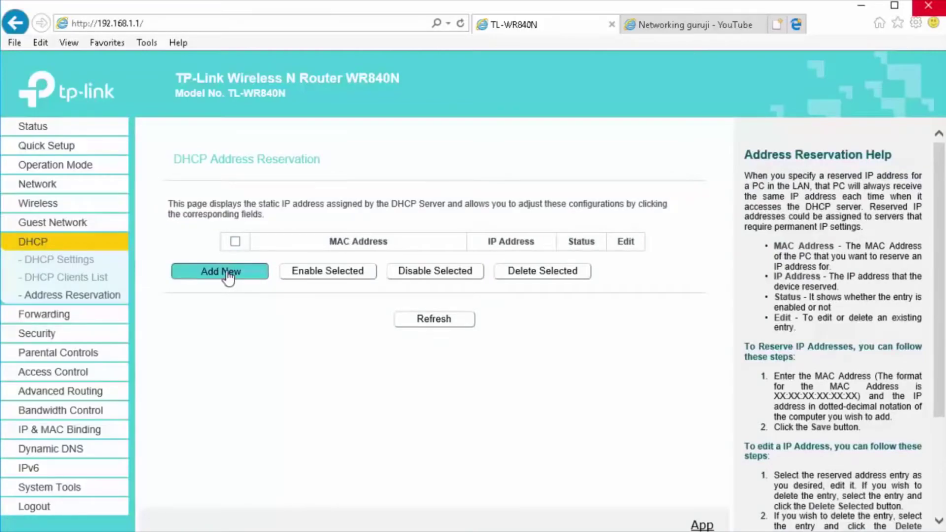
{"action": "left_click", "coordinate": [427, 236]}
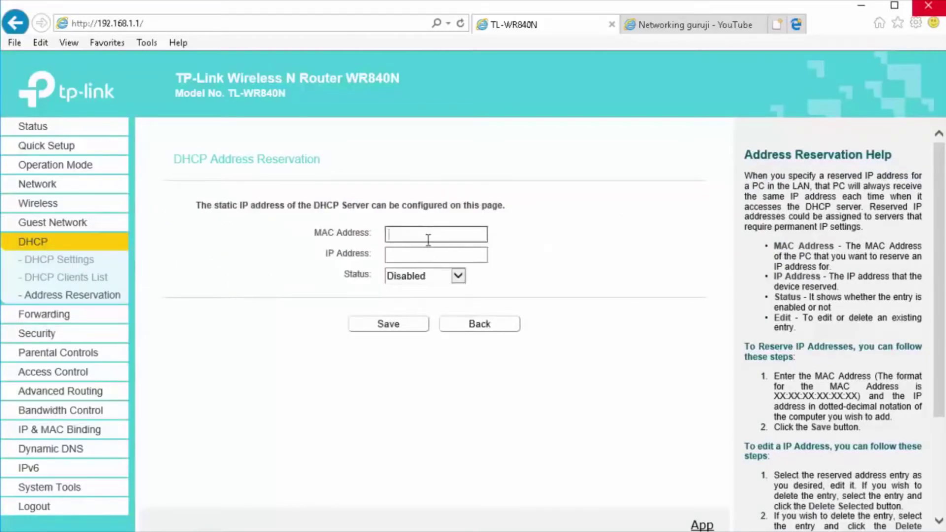
{"action": "key", "text": "ctrl+v"}
{"action": "left_click", "coordinate": [428, 254]}
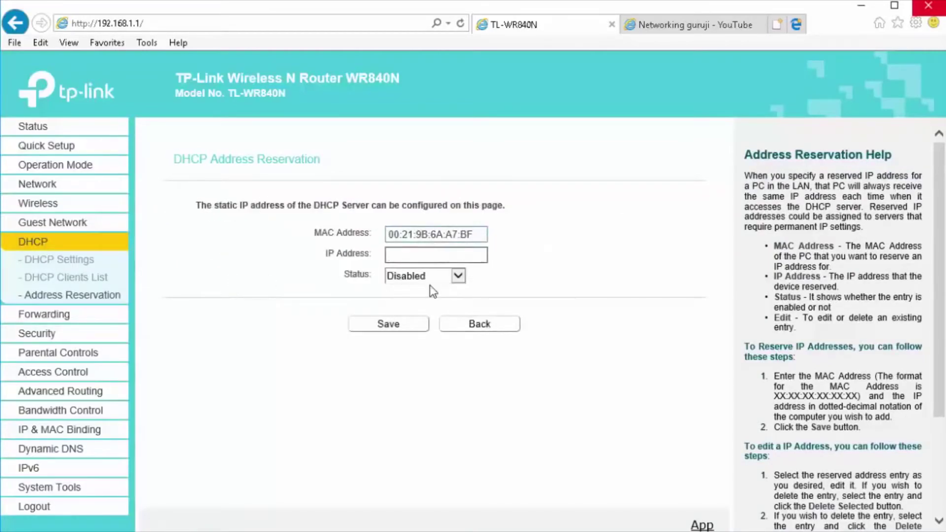
{"action": "type", "text": "192.168.1.25"}
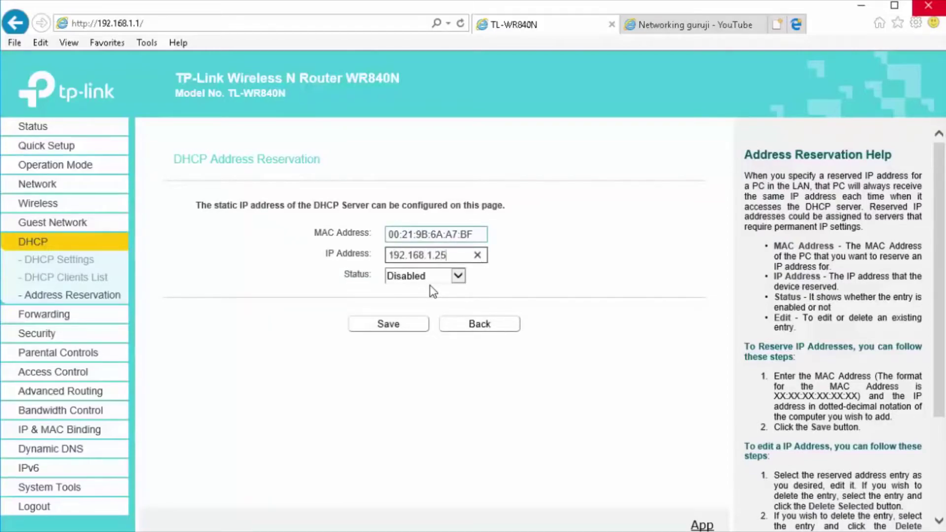
{"action": "left_click", "coordinate": [465, 277]}
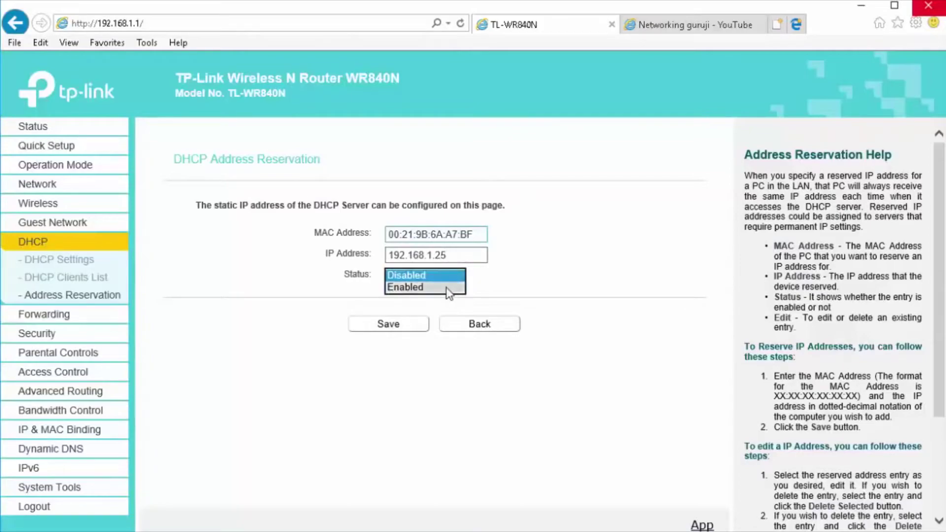
{"action": "left_click", "coordinate": [409, 287]}
{"action": "left_click", "coordinate": [419, 324]}
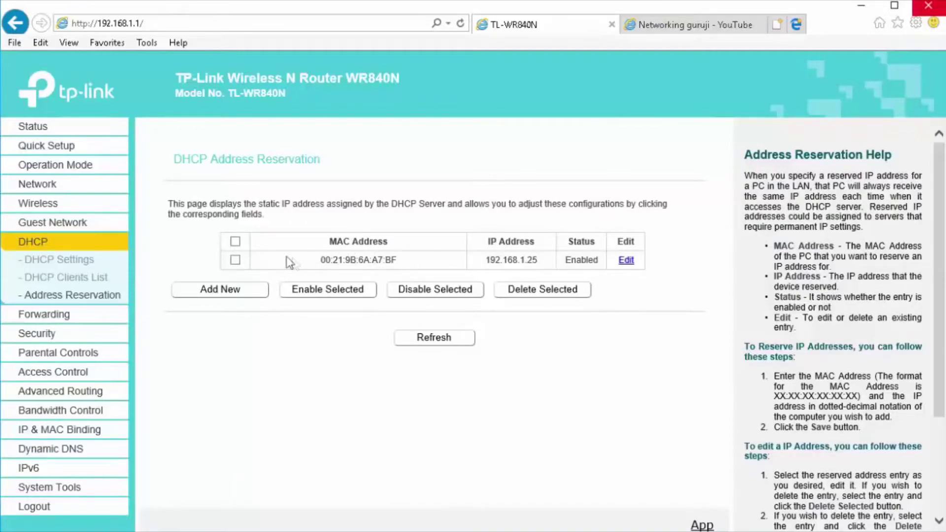
- Delete the 192.168.1.25 reservation and refresh the now-empty list
{"action": "left_click_drag", "start_coordinate": [538, 261], "coordinate": [480, 261]}
{"action": "left_click", "coordinate": [235, 260]}
{"action": "left_click", "coordinate": [550, 296]}
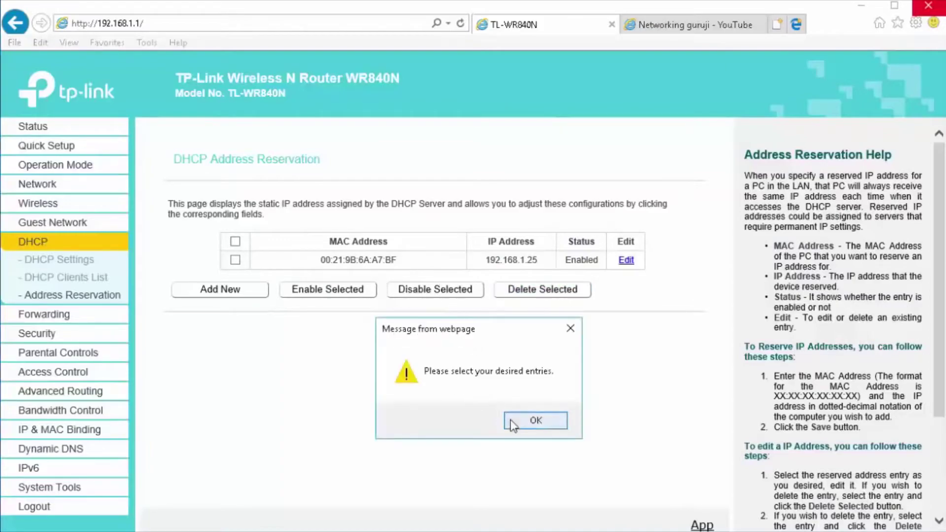
{"action": "left_click", "coordinate": [515, 422]}
{"action": "left_click", "coordinate": [235, 260]}
{"action": "left_click", "coordinate": [526, 296]}
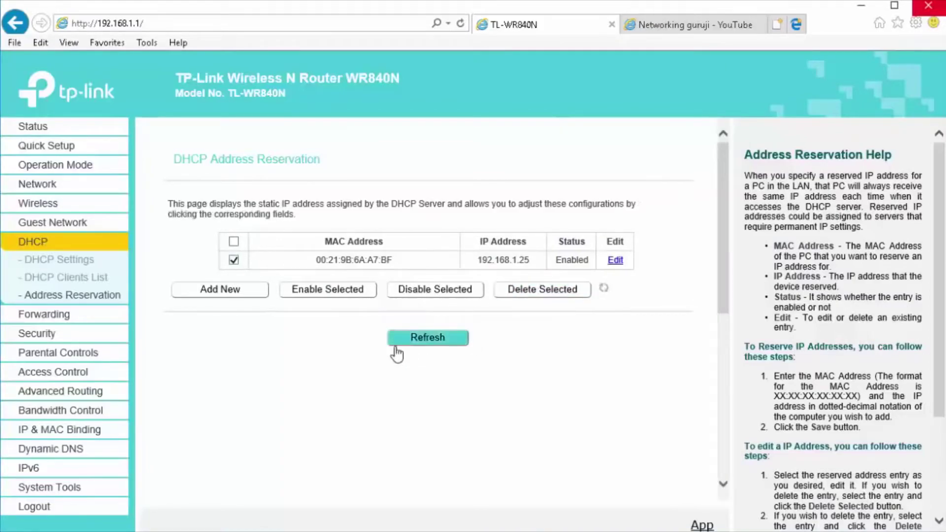
{"action": "left_click", "coordinate": [416, 321]}
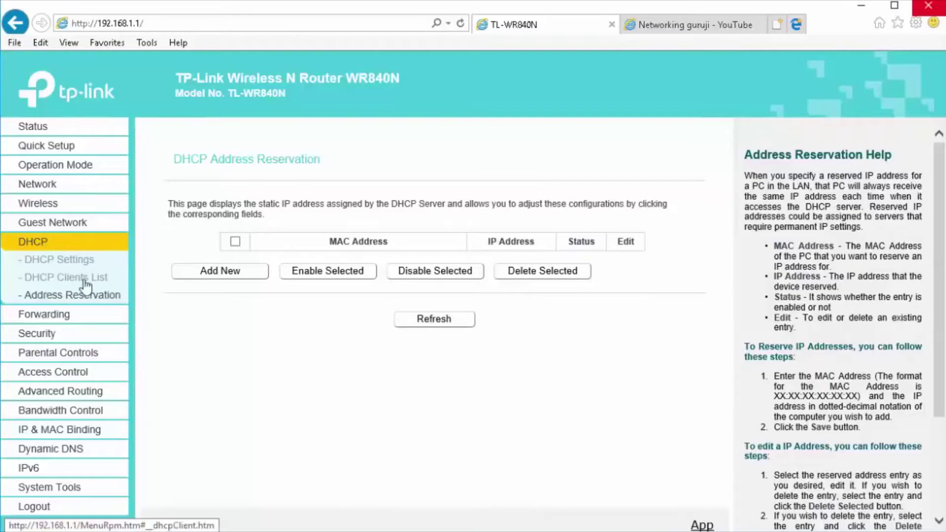
- Look through Port Forwarding and Port Triggering, ending on UPnP showing status Enabled
{"action": "left_click", "coordinate": [55, 317]}
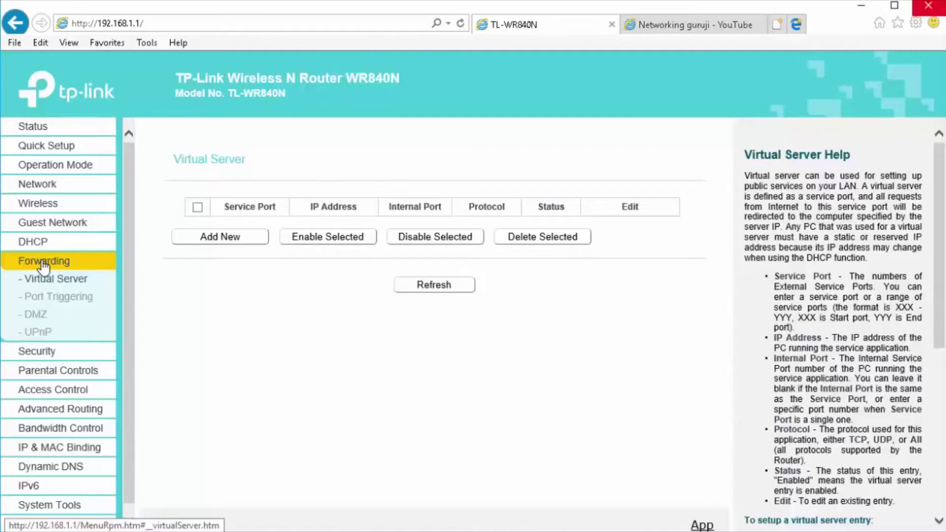
{"action": "left_click", "coordinate": [46, 297]}
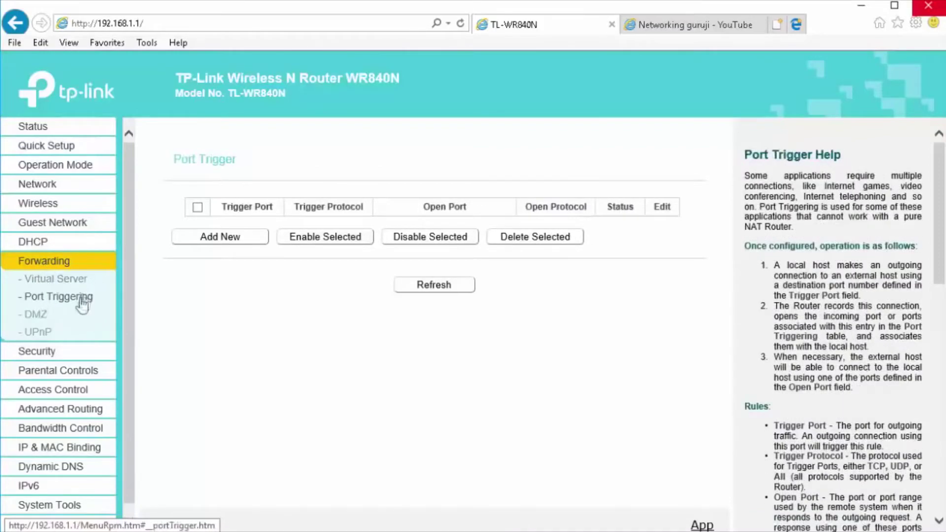
{"action": "left_click", "coordinate": [36, 335]}
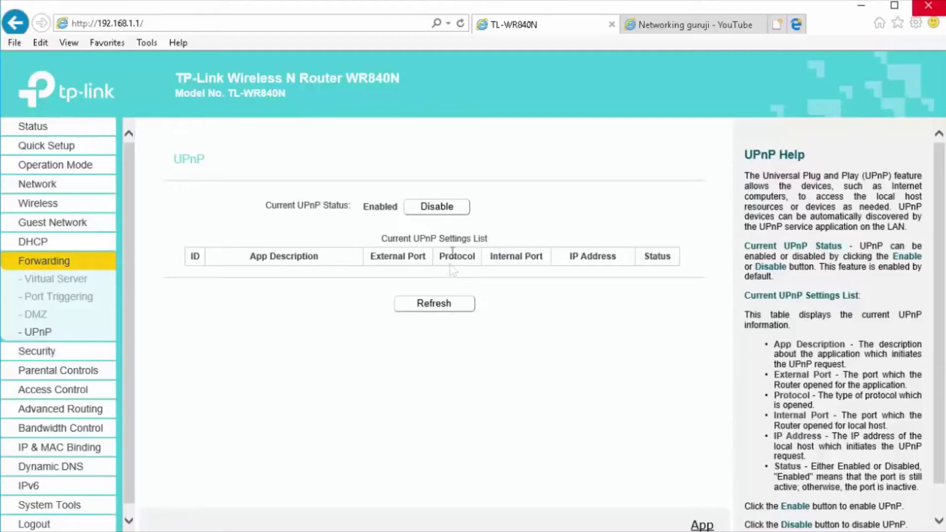
{"action": "double_click", "coordinate": [369, 206]}
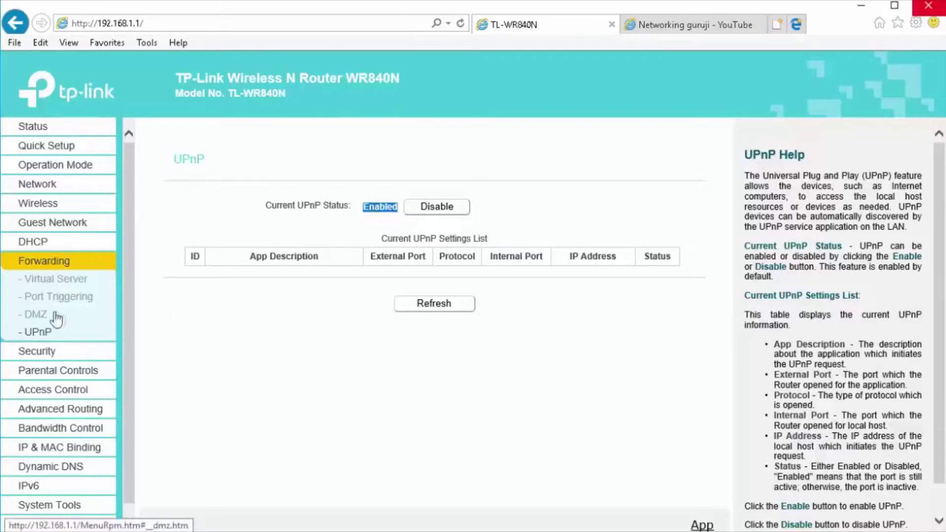
- Switch DMZ on and select its 0.0.0.0 host address without saving, then go to Basic Security
{"action": "left_click", "coordinate": [35, 315]}
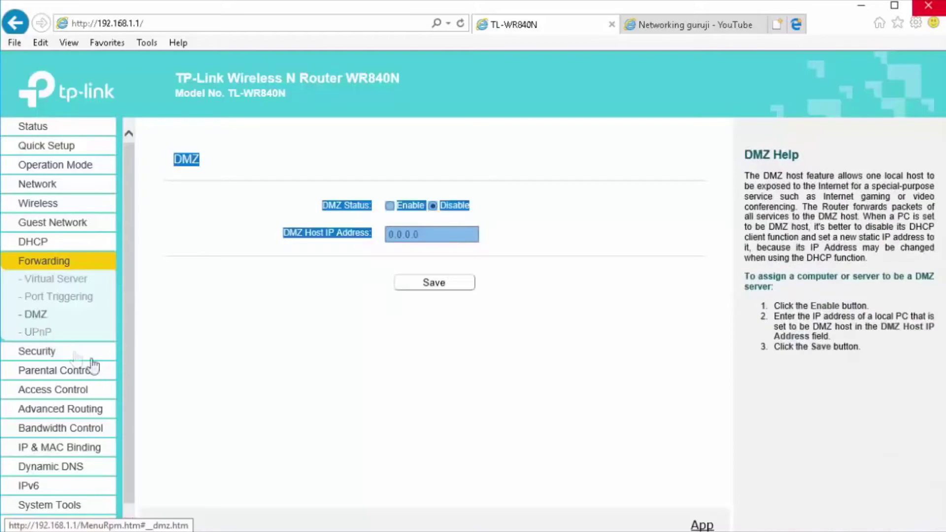
{"action": "left_click", "coordinate": [389, 205]}
{"action": "left_click_drag", "start_coordinate": [437, 234], "coordinate": [370, 232]}
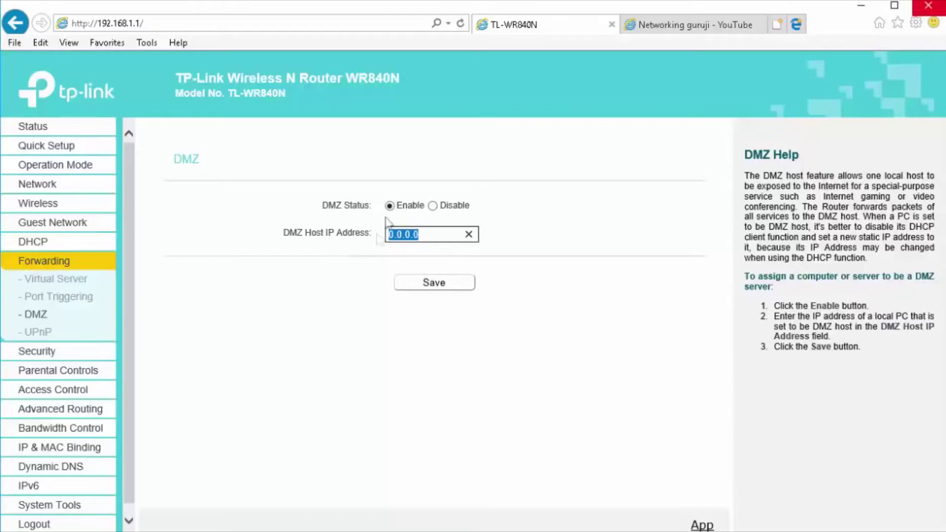
{"action": "left_click", "coordinate": [41, 351]}
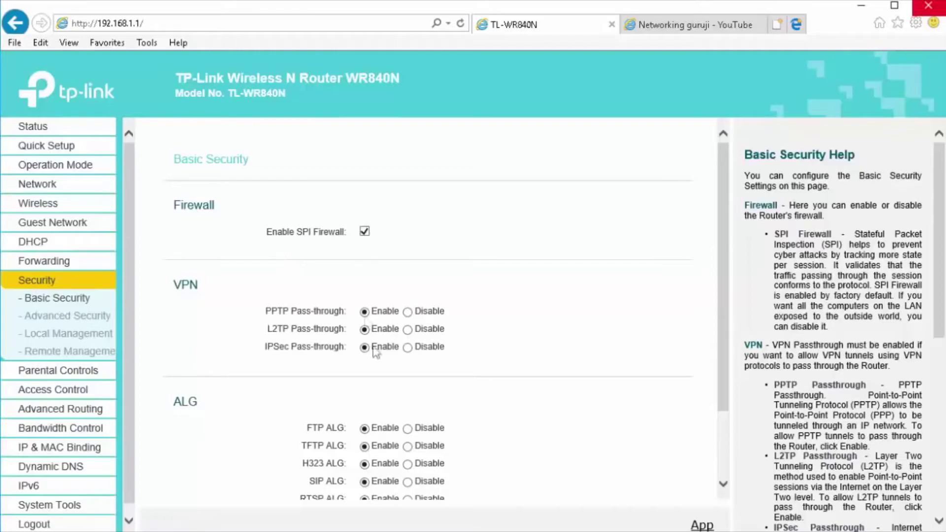
- Scroll Basic Security, then pass through Advanced Security and Local Management to Remote Management
{"action": "scroll", "coordinate": [387, 352], "scroll_direction": "down", "scroll_amount": 2}
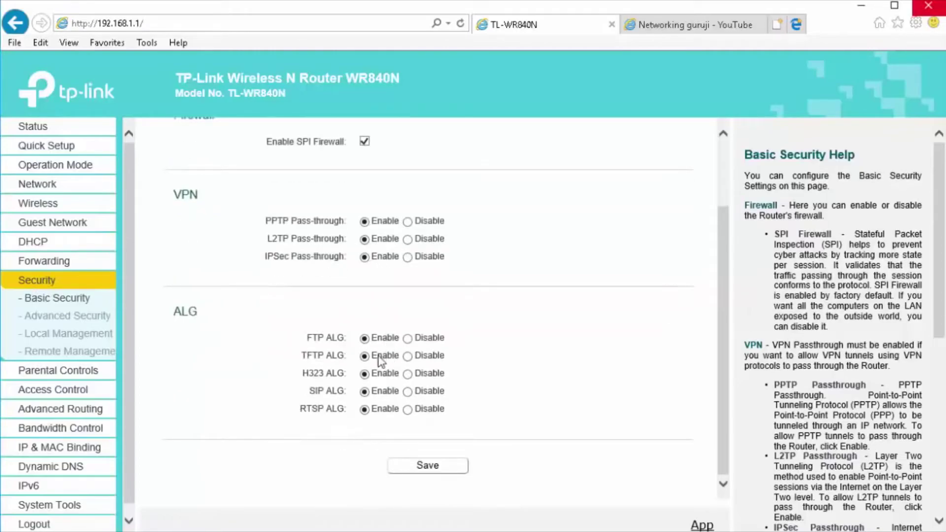
{"action": "scroll", "coordinate": [381, 352], "scroll_direction": "up", "scroll_amount": 2}
{"action": "scroll", "coordinate": [377, 278], "scroll_direction": "down", "scroll_amount": 2}
{"action": "left_click", "coordinate": [78, 318]}
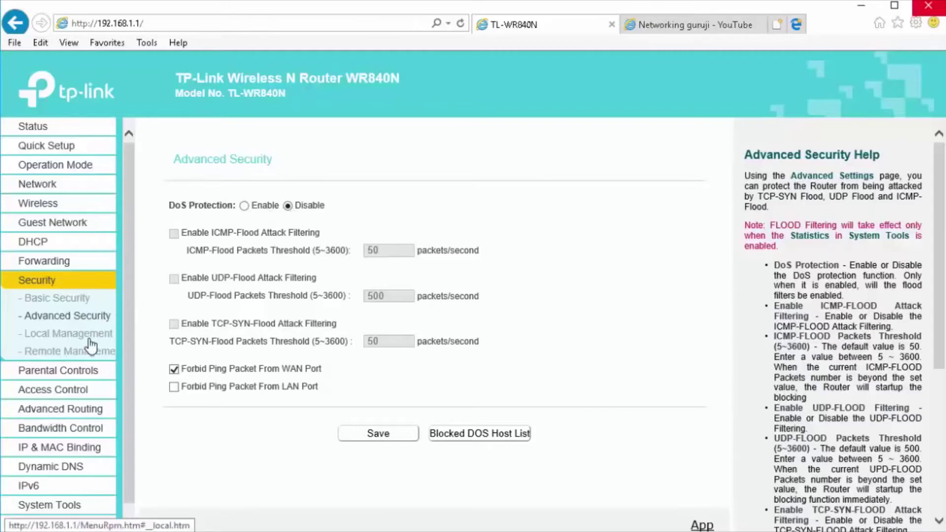
{"action": "left_click", "coordinate": [64, 336]}
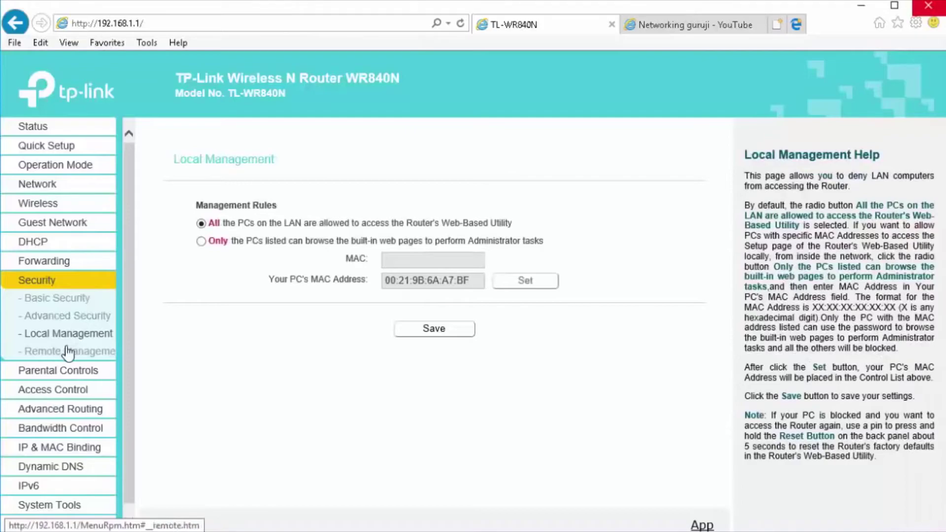
{"action": "left_click", "coordinate": [68, 352]}
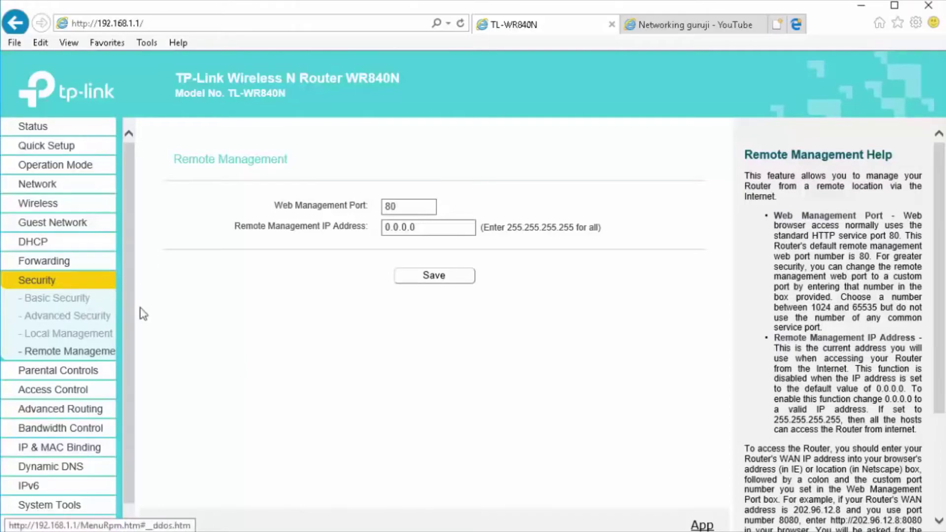
- Change the remote management IP from 0.0.0.0 to 255.255.255.255 and save
{"action": "left_click", "coordinate": [426, 228]}
{"action": "left_click_drag", "start_coordinate": [419, 227], "coordinate": [384, 228]}
{"action": "left_click_drag", "start_coordinate": [507, 227], "coordinate": [562, 232]}
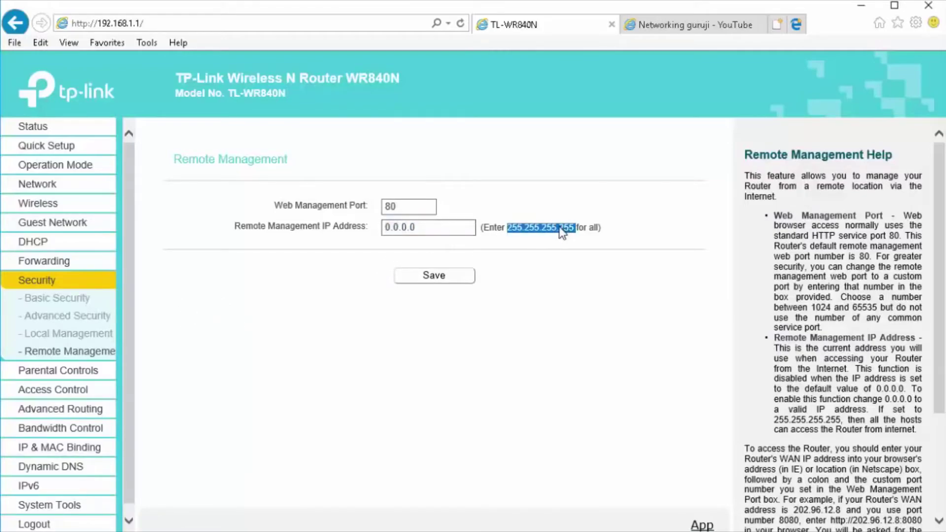
{"action": "left_click_drag", "start_coordinate": [419, 227], "coordinate": [347, 230]}
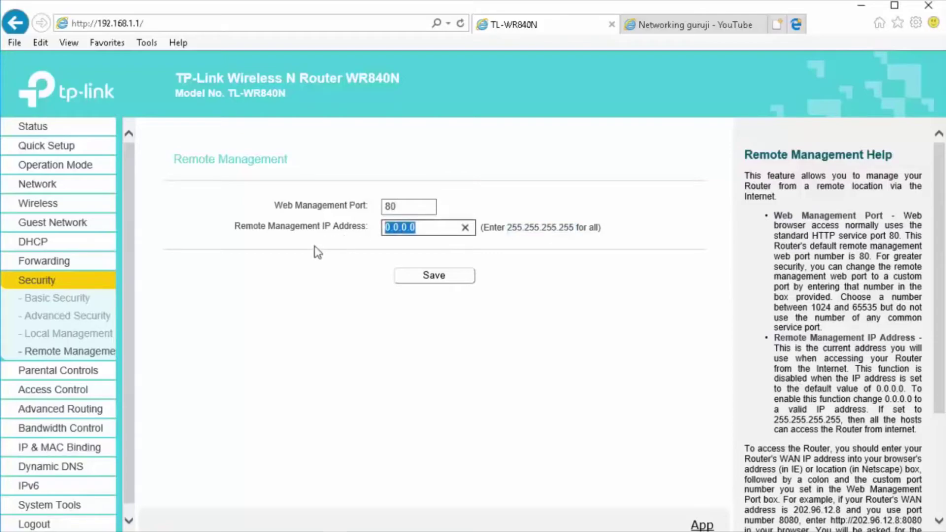
{"action": "type", "text": "255.255.2"}
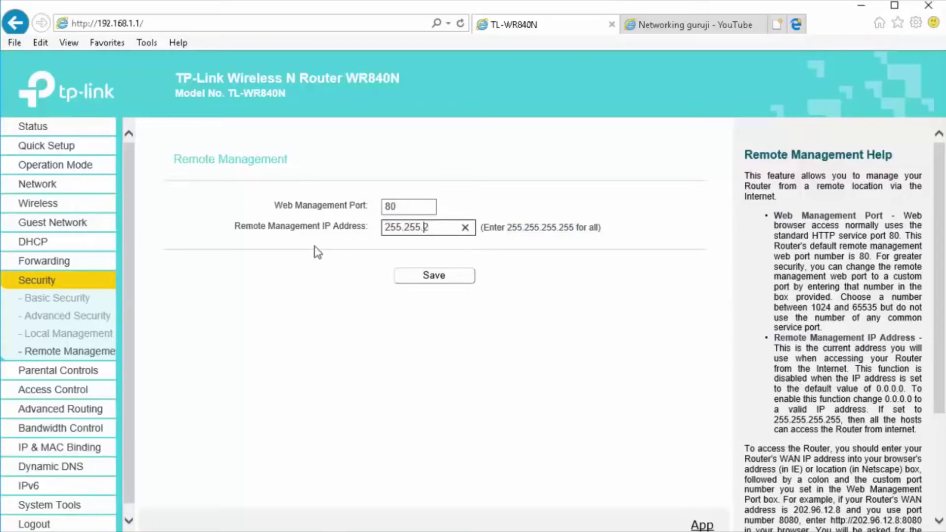
{"action": "type", "text": "55.255.255.255"}
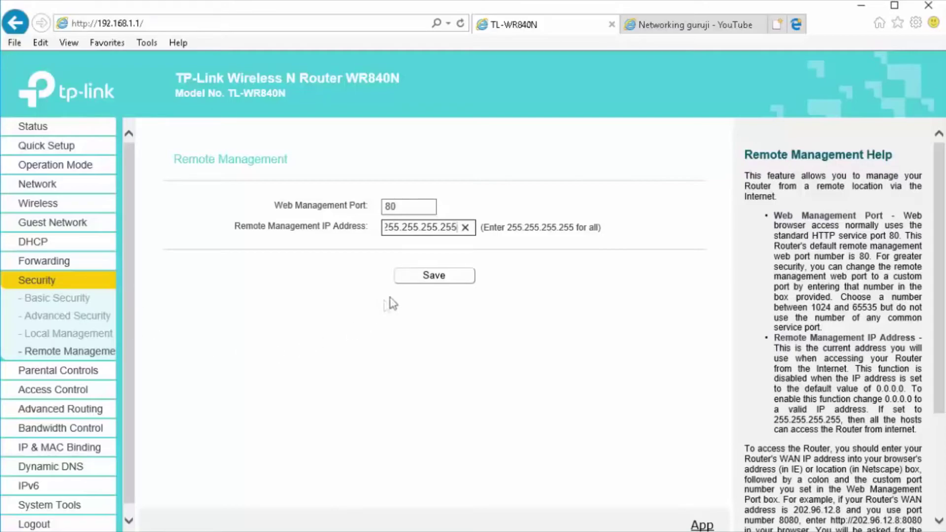
{"action": "left_click", "coordinate": [443, 277]}
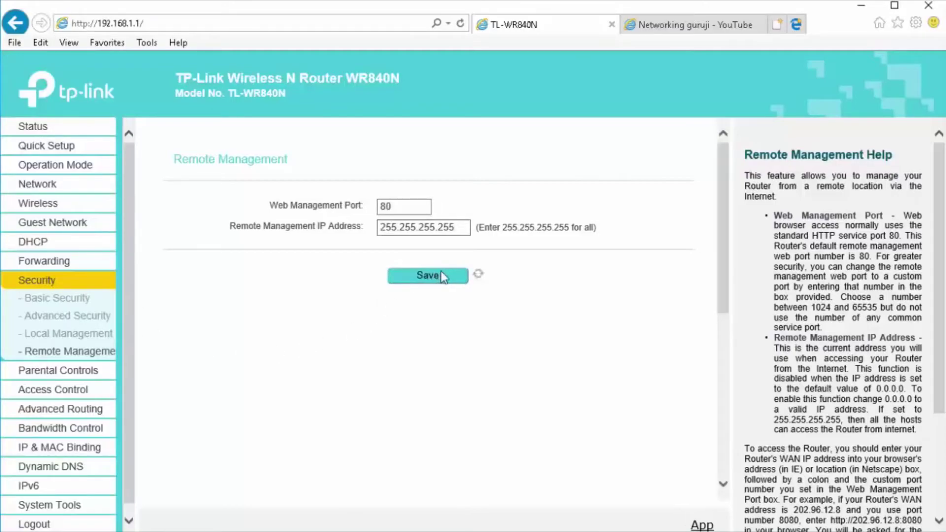
- Open the Status page and select the WAN IP address 210.89.36.90
{"action": "left_click", "coordinate": [37, 129]}
{"action": "scroll", "coordinate": [458, 468], "scroll_direction": "down", "scroll_amount": 4}
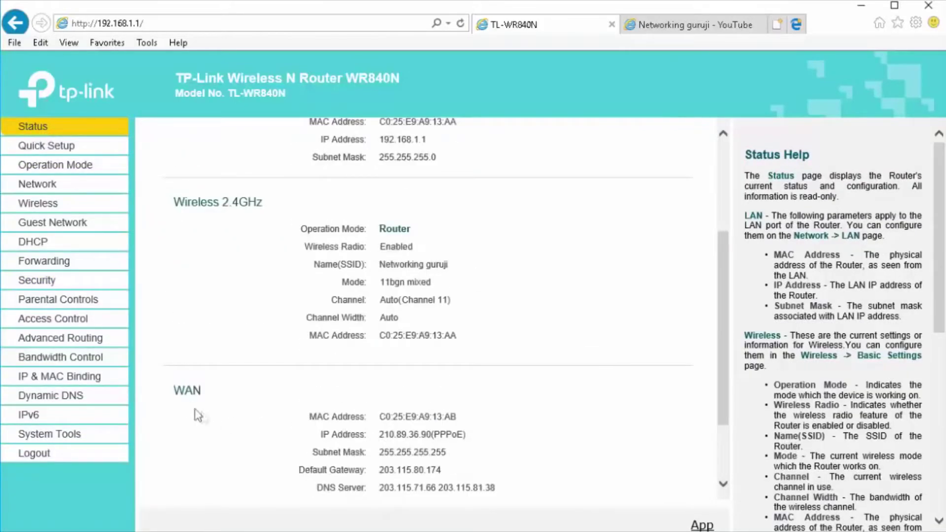
{"action": "double_click", "coordinate": [180, 390]}
{"action": "scroll", "coordinate": [389, 433], "scroll_direction": "down", "scroll_amount": 1}
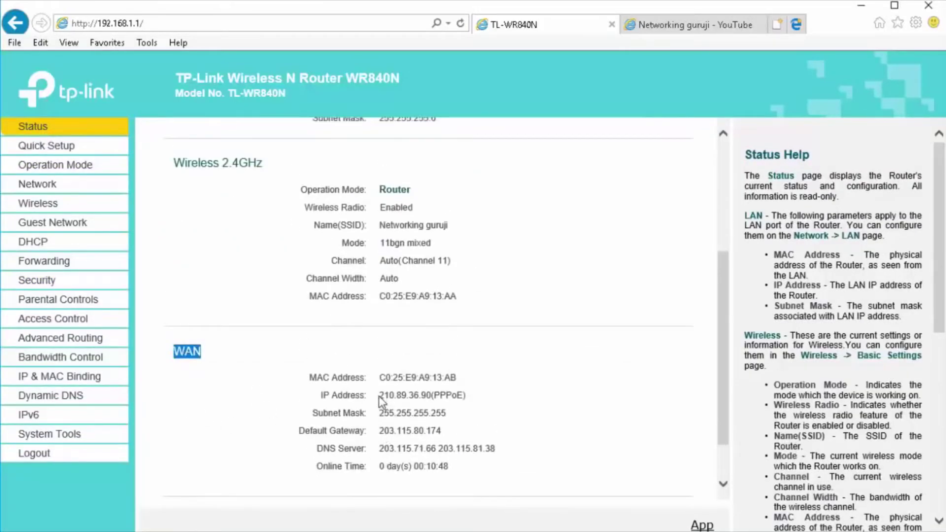
{"action": "left_click_drag", "start_coordinate": [379, 396], "coordinate": [436, 400]}
{"action": "key", "text": "ctrl+c"}
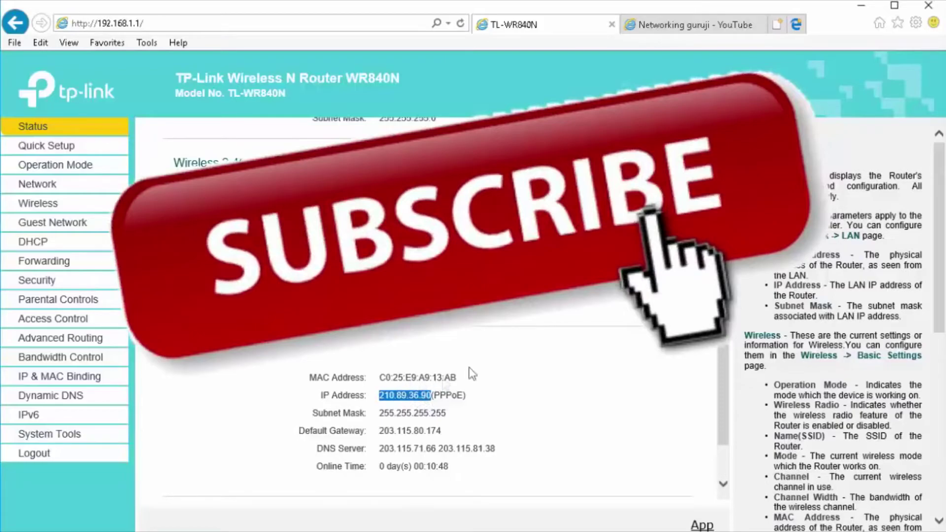
{"action": "left_click", "coordinate": [710, 28]}
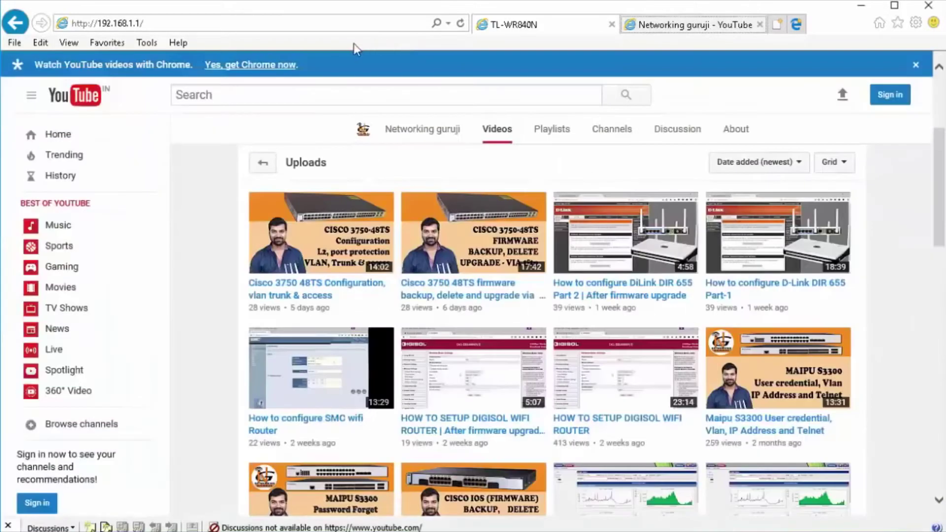
{"action": "left_click", "coordinate": [352, 30]}
{"action": "key", "text": "ctrl+v"}
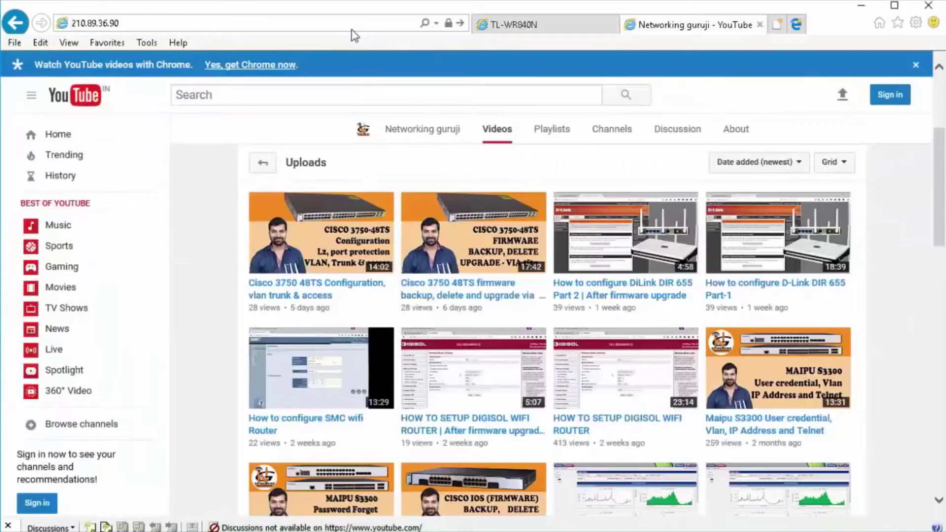
{"action": "left_click", "coordinate": [352, 30]}
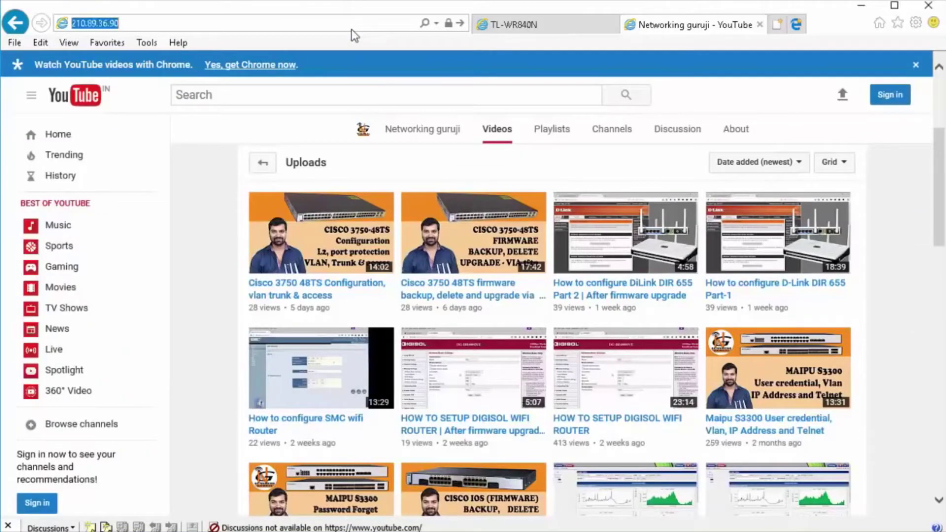
{"action": "key", "text": "Return"}
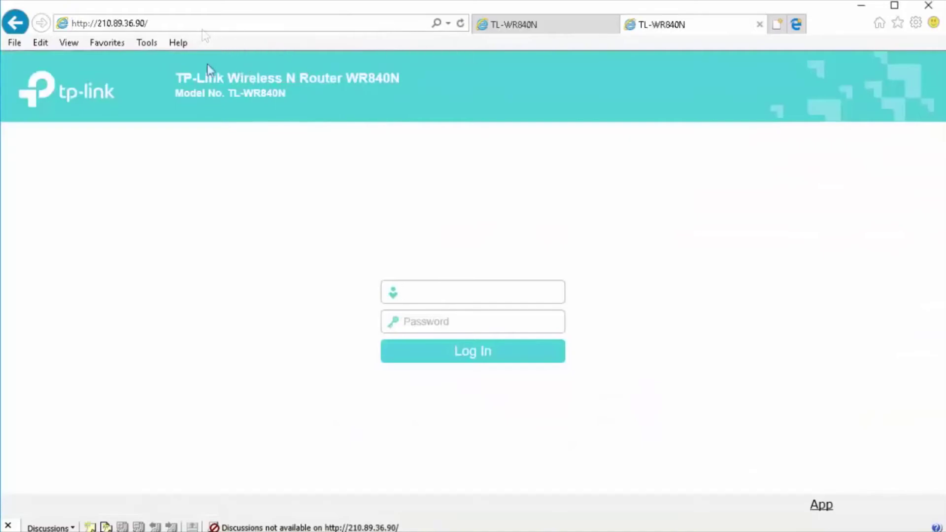
- Sign in to the remote router login with the admin username and password
{"action": "type", "text": "admin"}
{"action": "key", "text": "Tab"}
{"action": "type", "text": "admin"}
{"action": "key", "text": "Return"}
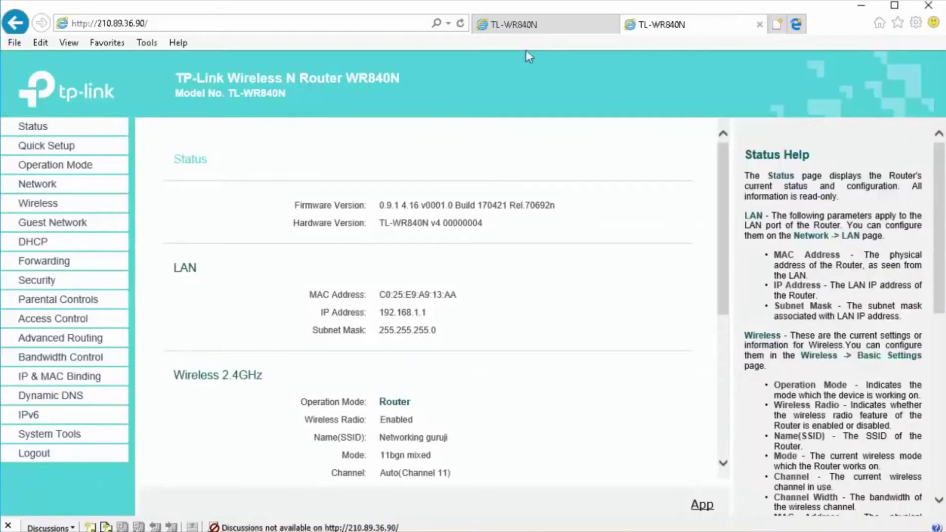
- Back in the first tab, move through the Security menus to Bandwidth Control
{"action": "left_click", "coordinate": [536, 25]}
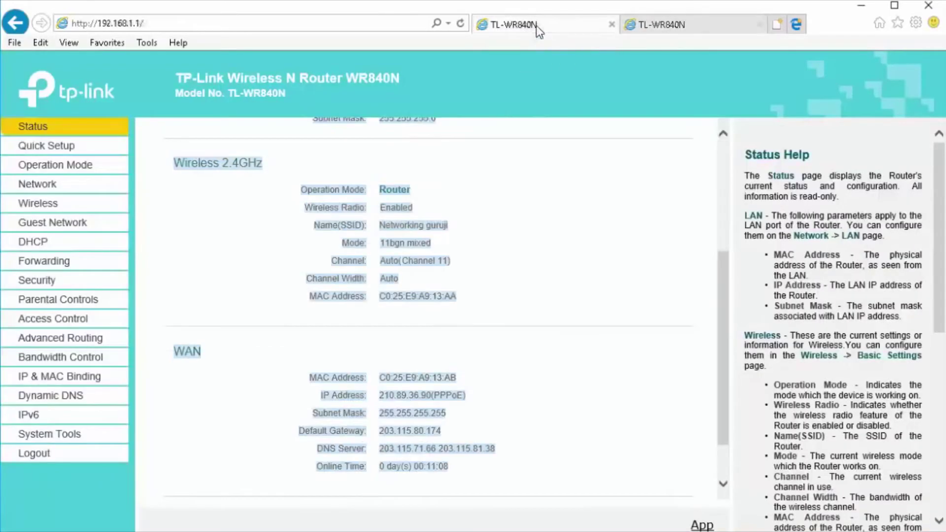
{"action": "left_click", "coordinate": [57, 281]}
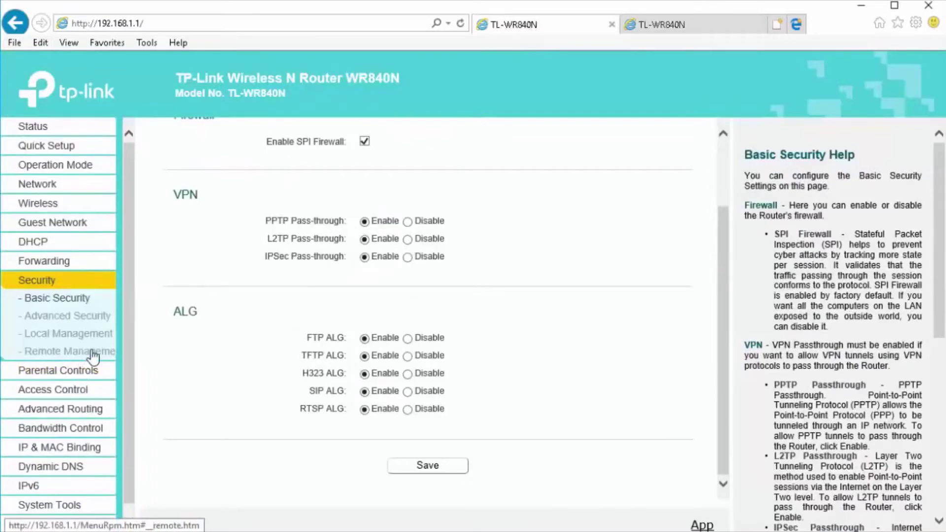
{"action": "left_click", "coordinate": [93, 353]}
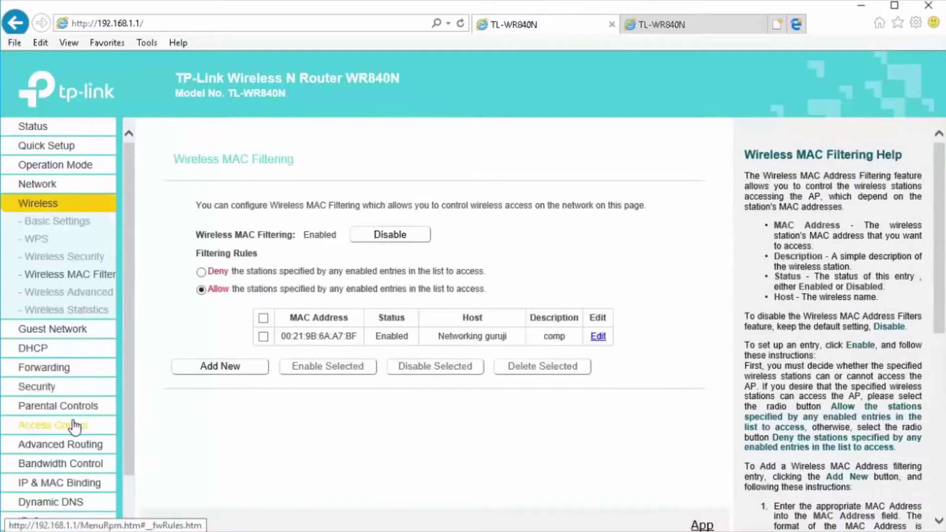
{"action": "left_click", "coordinate": [22, 423]}
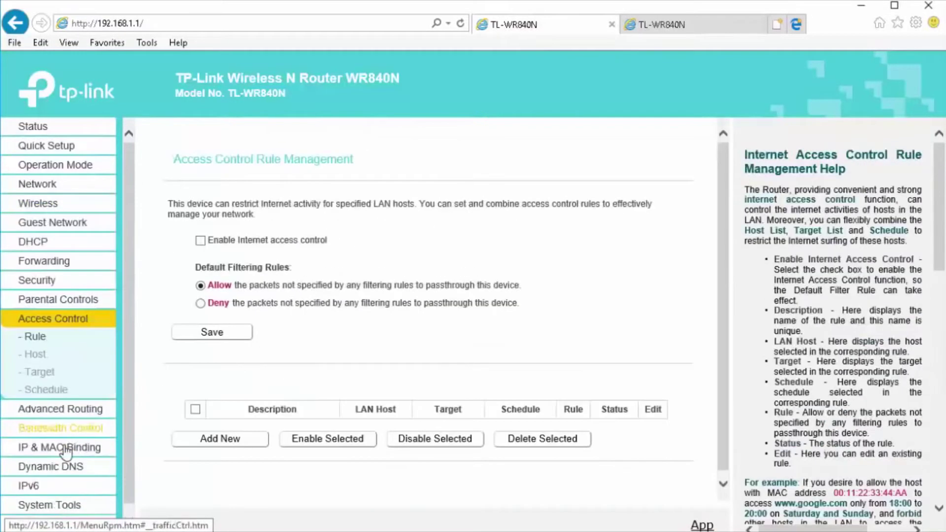
{"action": "left_click", "coordinate": [59, 409]}
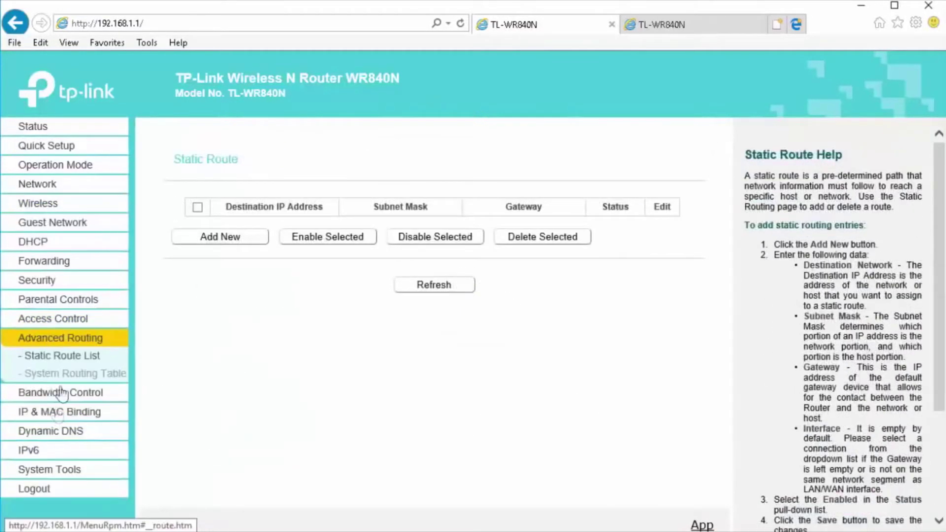
{"action": "left_click", "coordinate": [60, 396]}
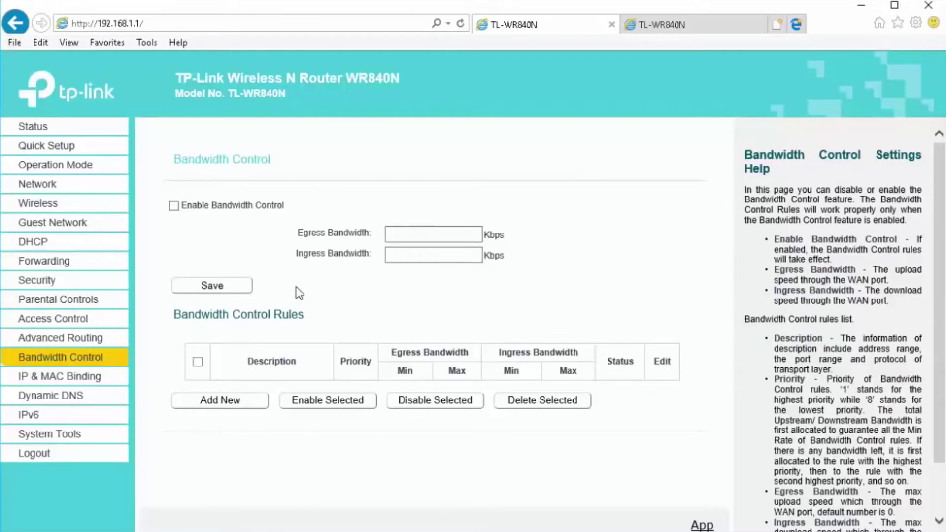
- Enable bandwidth control with 20000 Kbps egress and ingress, save, and begin a new rule
{"action": "left_click", "coordinate": [174, 206]}
{"action": "left_click", "coordinate": [397, 241]}
{"action": "type", "text": "20000"}
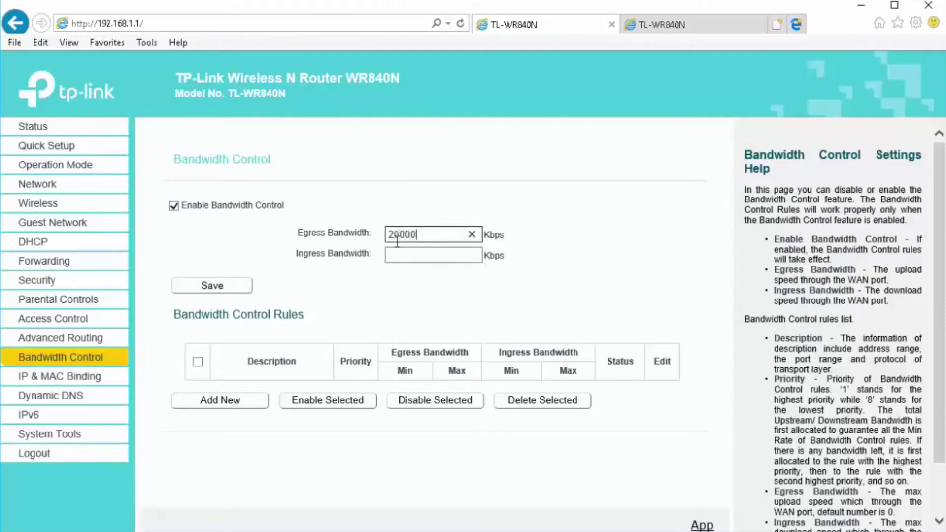
{"action": "left_click", "coordinate": [401, 254]}
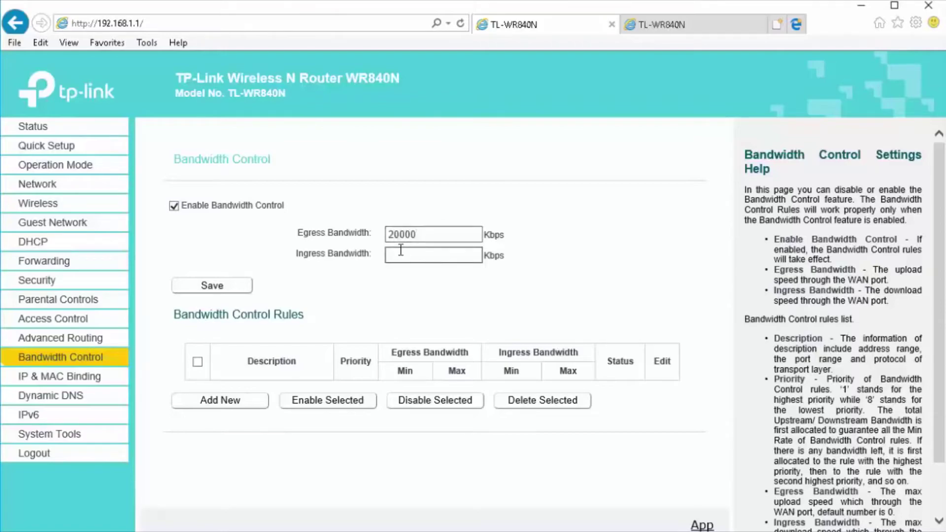
{"action": "type", "text": "20000"}
{"action": "left_click", "coordinate": [213, 291]}
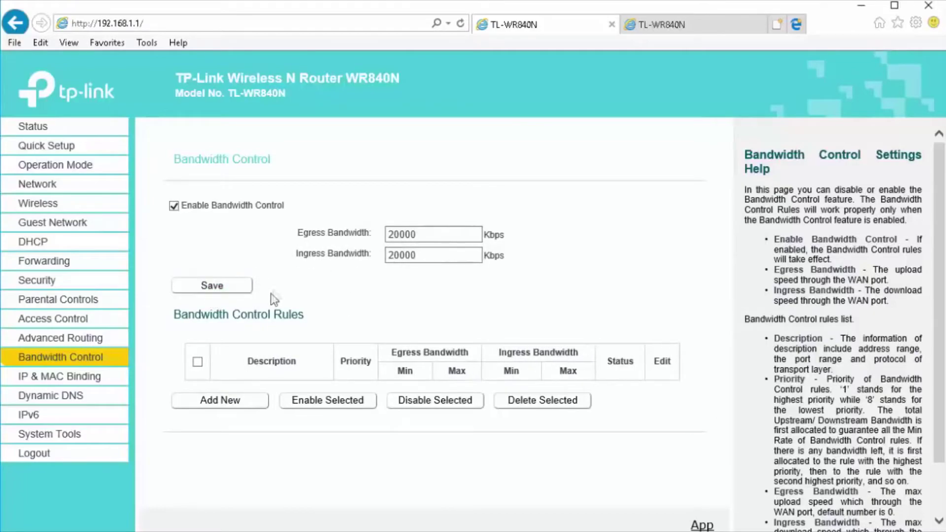
{"action": "left_click", "coordinate": [220, 402]}
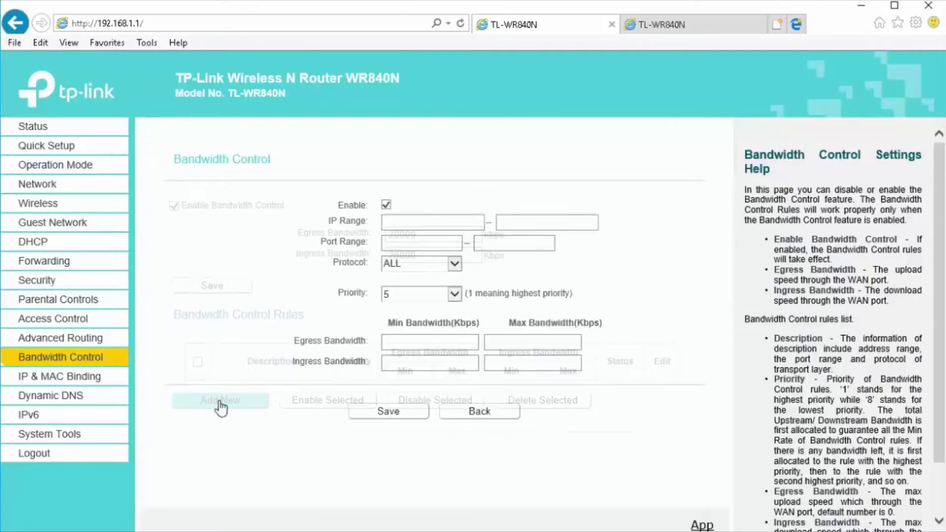
- Save a bandwidth rule for 192.168.1.2–192.168.1.5 with 1024 Kbps egress and ingress limits
{"action": "left_click", "coordinate": [431, 222]}
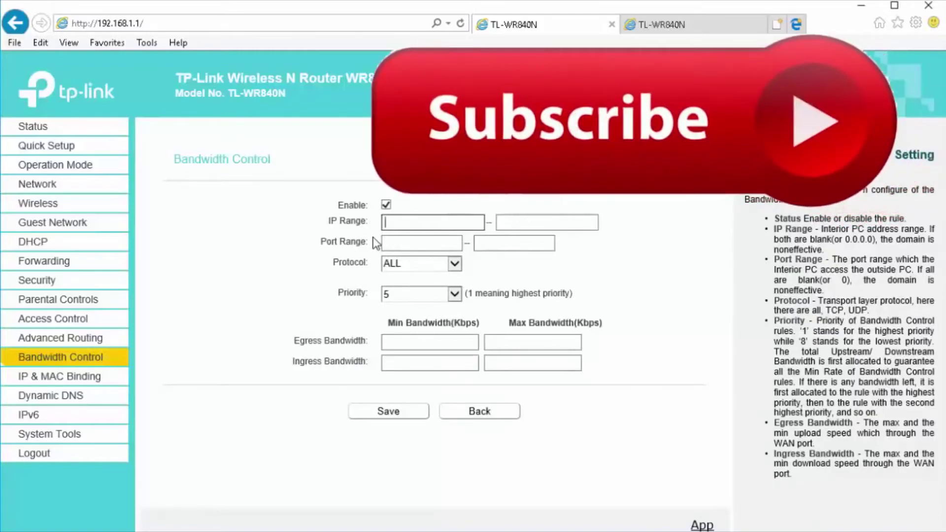
{"action": "type", "text": "192.168.1"}
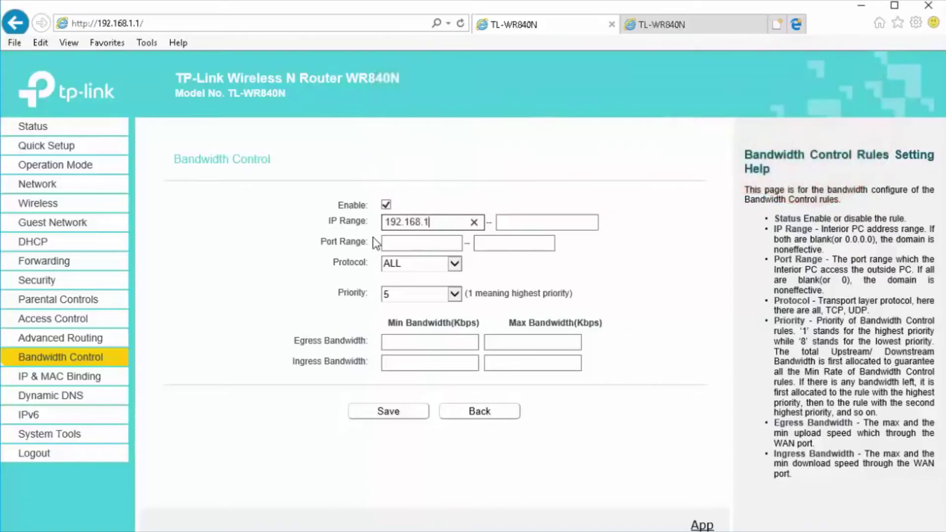
{"action": "type", "text": ".2"}
{"action": "left_click", "coordinate": [541, 222]}
{"action": "type", "text": "192.168.1.5"}
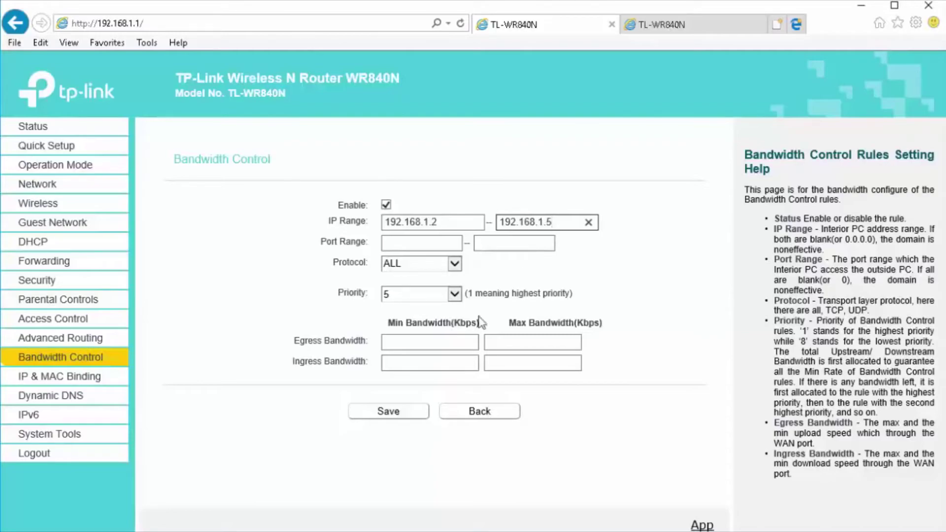
{"action": "left_click", "coordinate": [435, 344]}
{"action": "type", "text": "1024"}
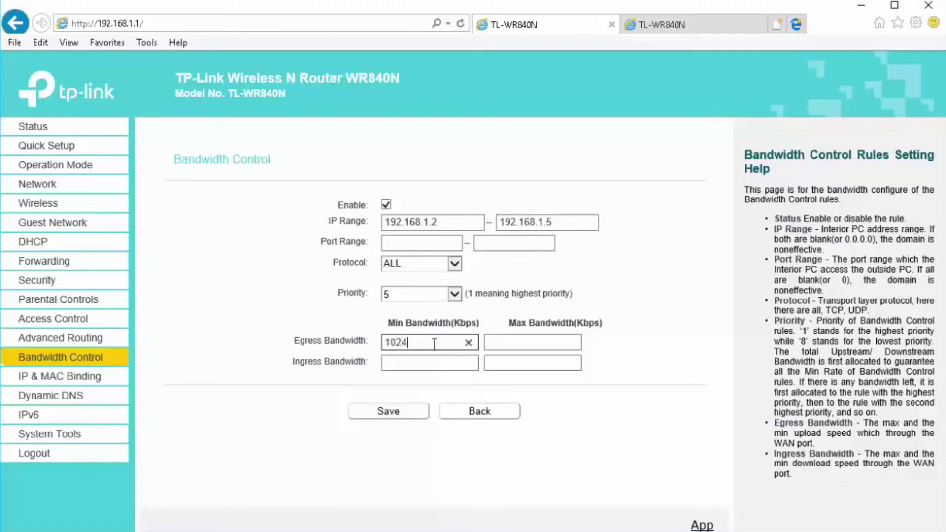
{"action": "key", "text": "Tab"}
{"action": "type", "text": "1024"}
{"action": "key", "text": "Tab"}
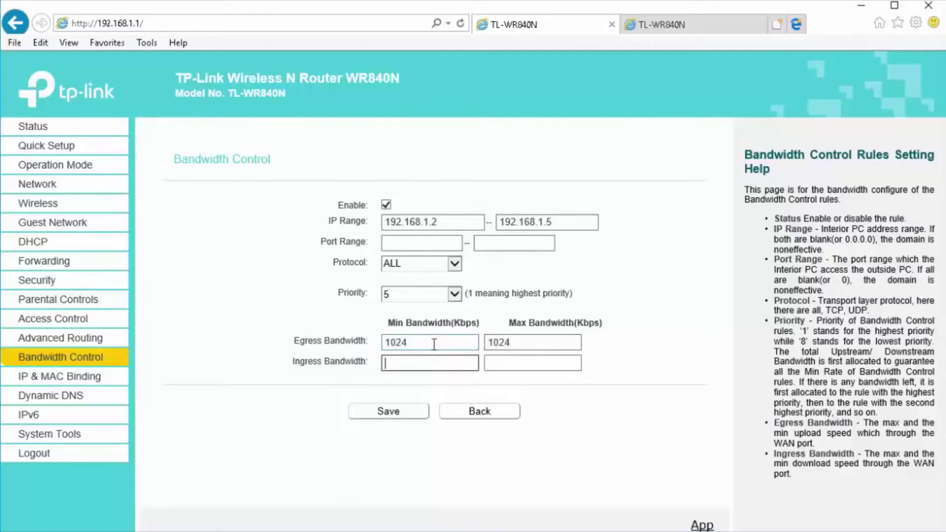
{"action": "type", "text": "1024"}
{"action": "key", "text": "Tab"}
{"action": "type", "text": "102"}
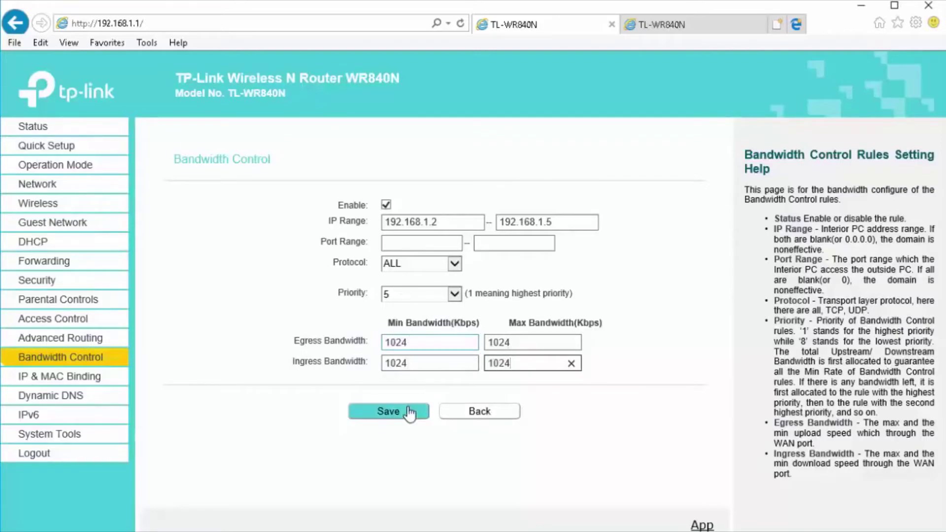
{"action": "left_click", "coordinate": [387, 413]}
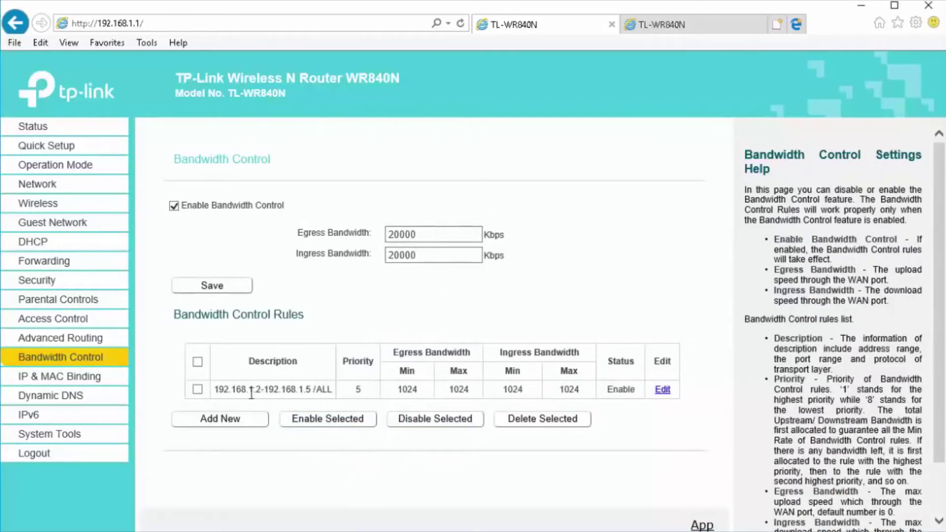
- Check the saved rule's IP range and 1024 value, then go to IP & MAC Binding
{"action": "left_click_drag", "start_coordinate": [217, 391], "coordinate": [309, 391]}
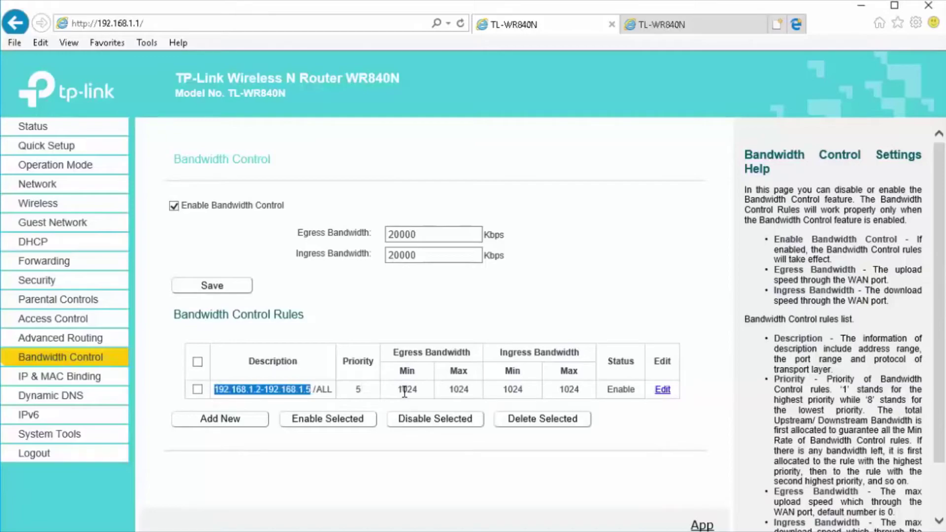
{"action": "left_click_drag", "start_coordinate": [404, 392], "coordinate": [427, 394]}
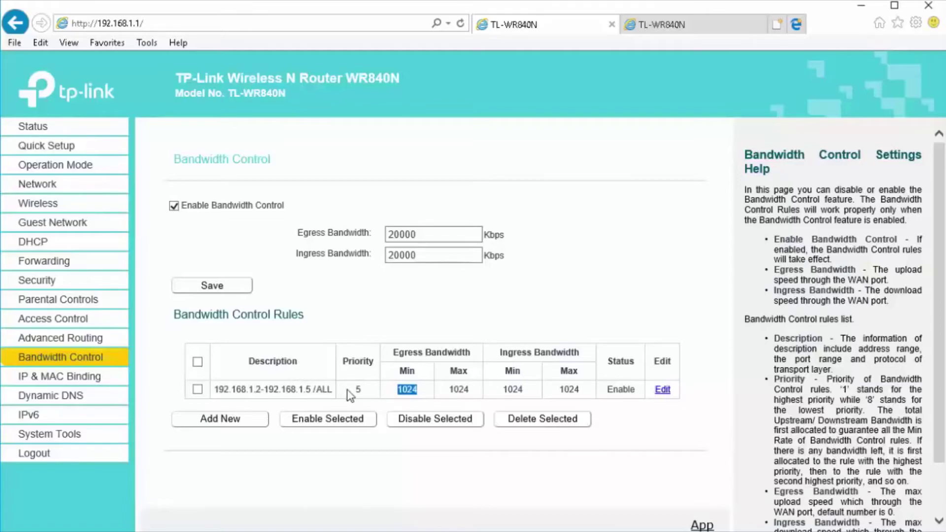
{"action": "left_click", "coordinate": [66, 361]}
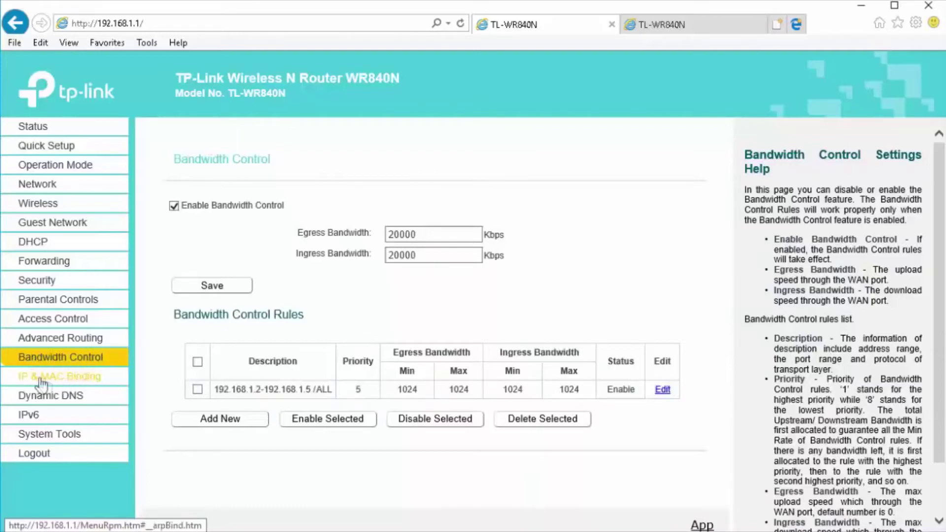
{"action": "left_click", "coordinate": [101, 379]}
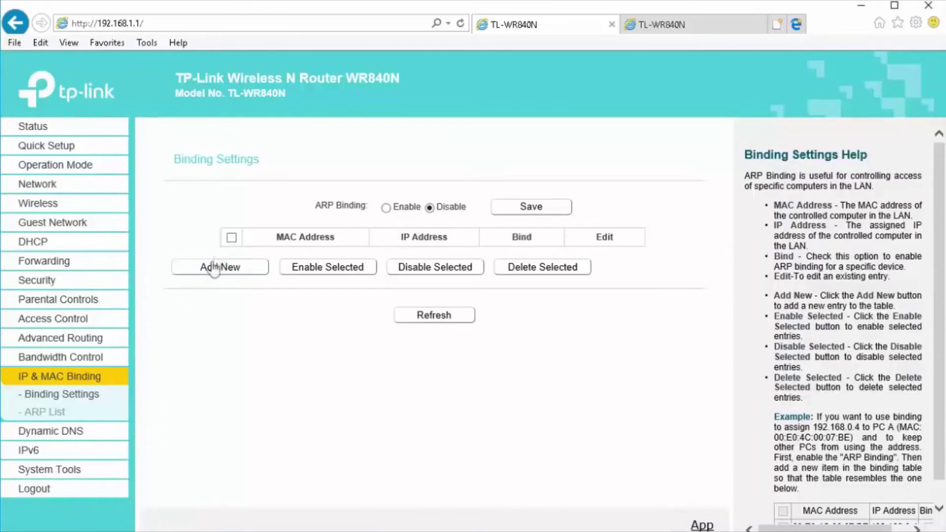
- Open a new IP-MAC binding entry form and look at its MAC and IP fields
{"action": "left_click", "coordinate": [213, 272]}
{"action": "left_click", "coordinate": [397, 230]}
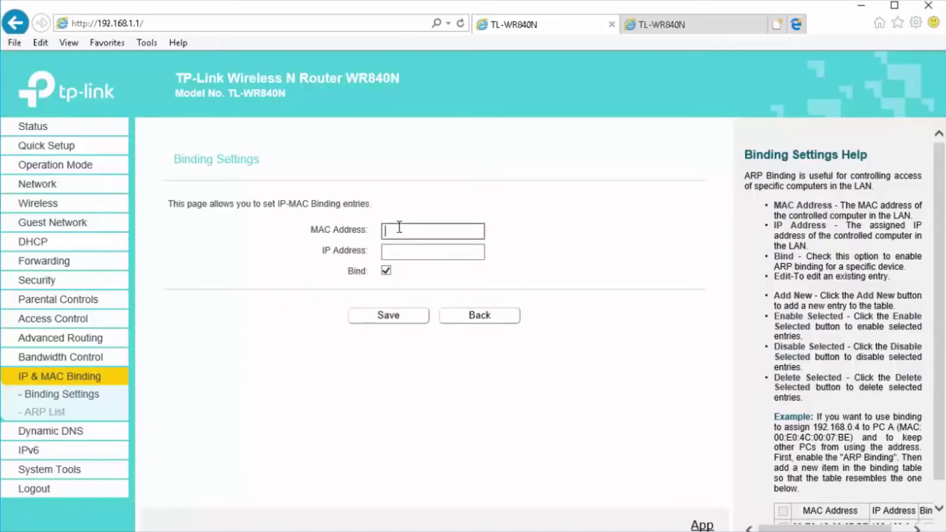
{"action": "left_click", "coordinate": [403, 251]}
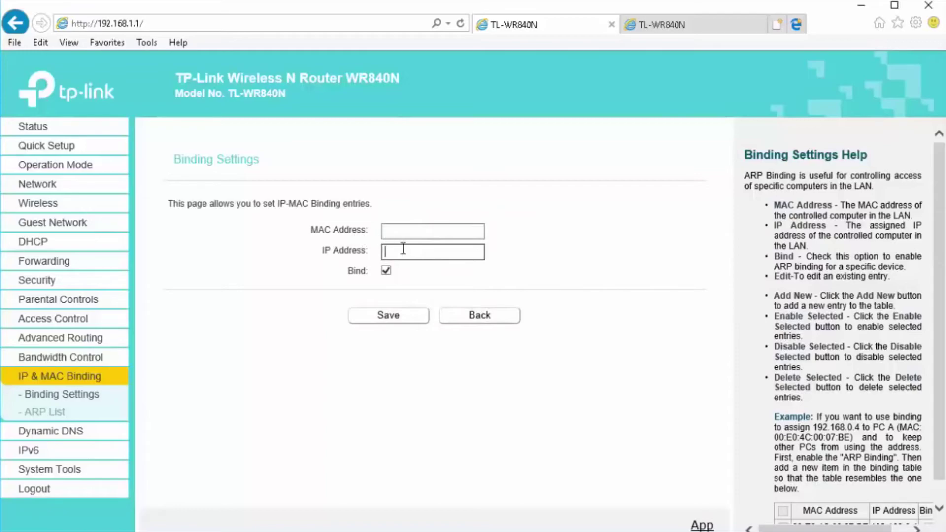
- View the DHCP Address Reservation add form, then return to IP & MAC Binding
{"action": "left_click", "coordinate": [33, 242]}
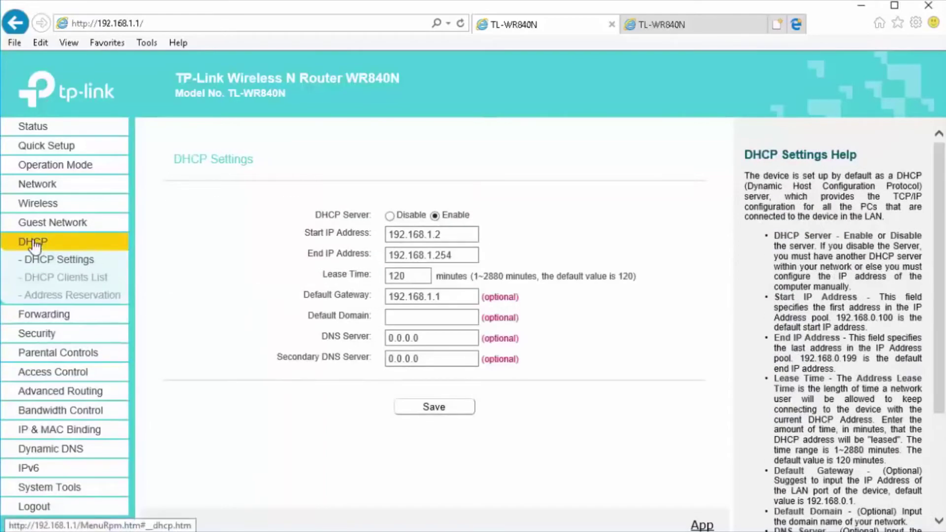
{"action": "left_click", "coordinate": [60, 295]}
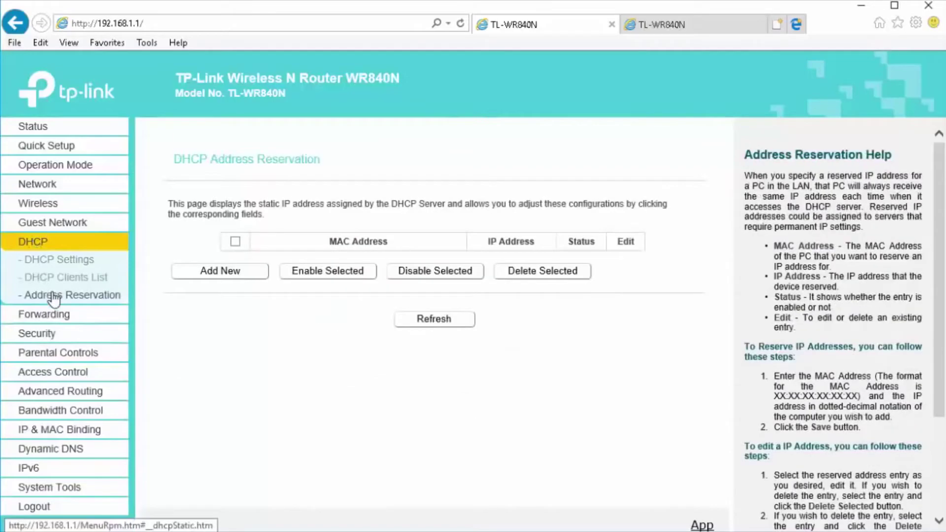
{"action": "left_click", "coordinate": [246, 274]}
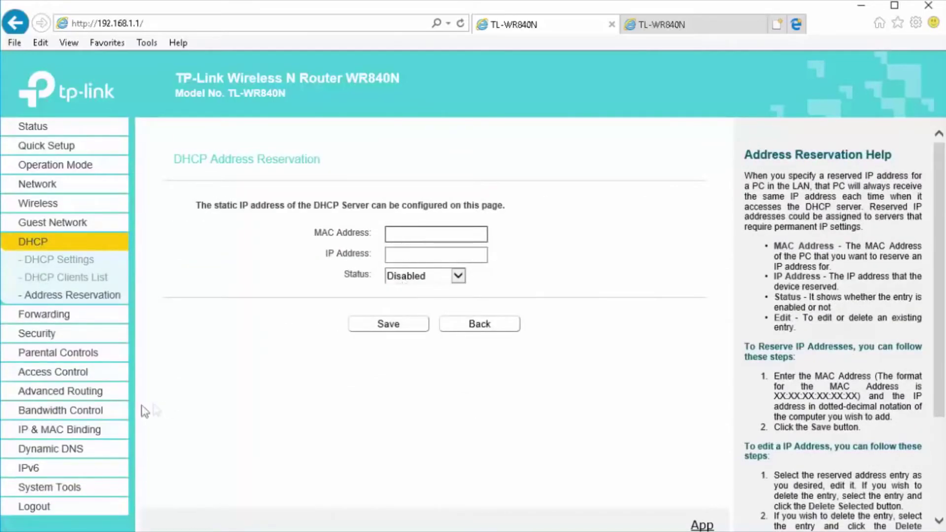
{"action": "left_click", "coordinate": [66, 431]}
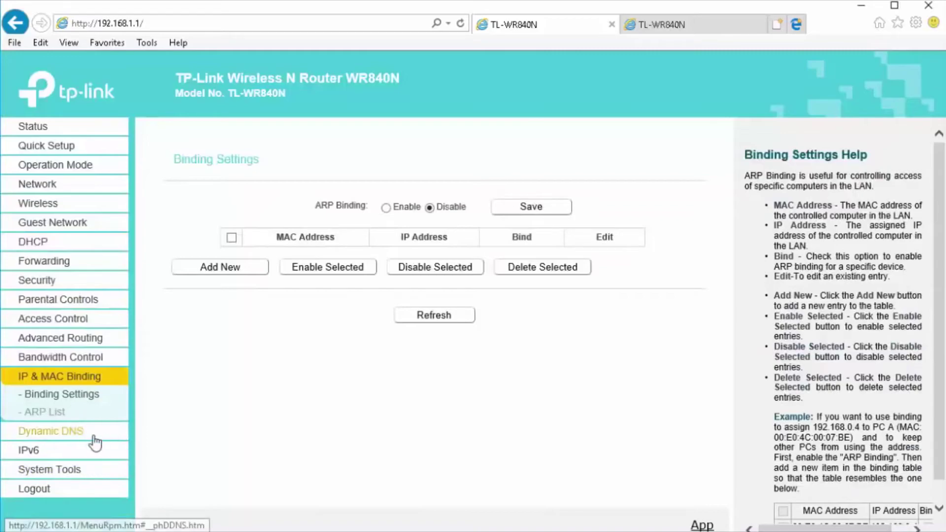
- Go through Dynamic DNS and System Tools to the Diagnostic page
{"action": "left_click", "coordinate": [58, 436]}
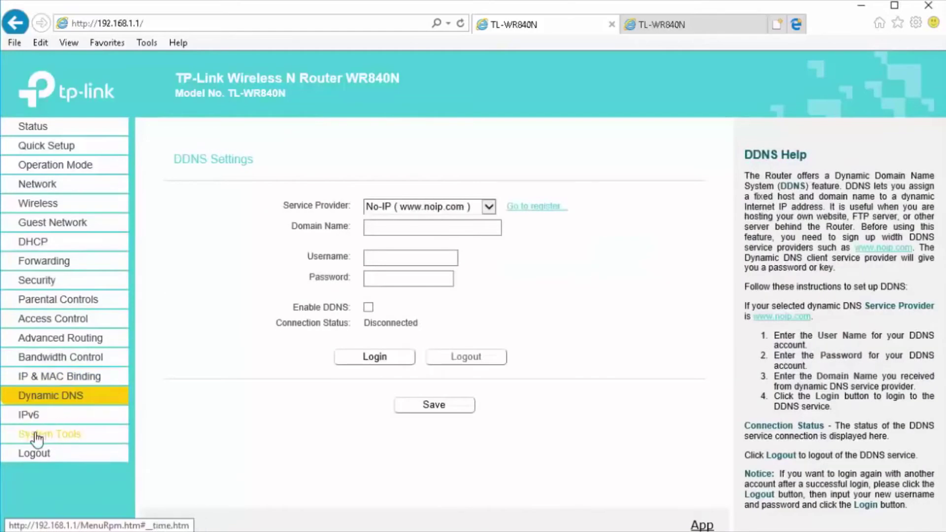
{"action": "left_click", "coordinate": [44, 434]}
{"action": "scroll", "coordinate": [66, 417], "scroll_direction": "down", "scroll_amount": 2}
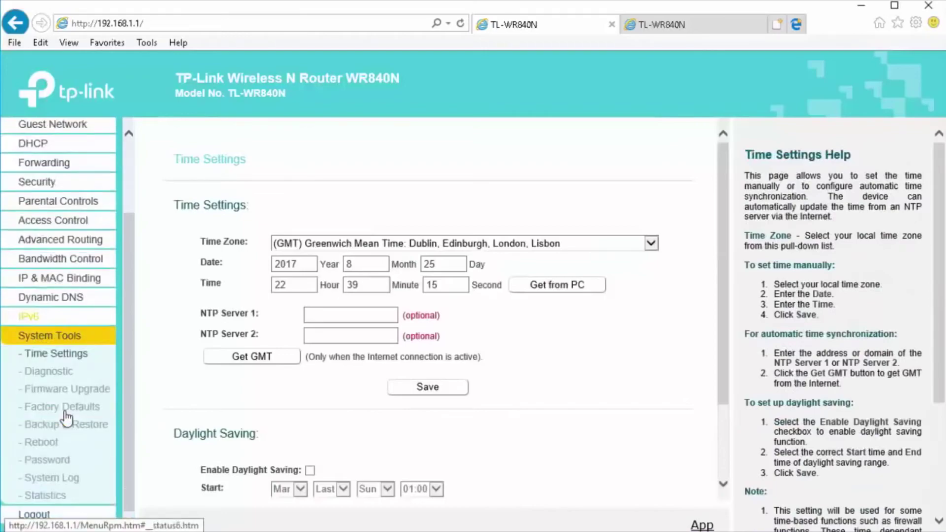
{"action": "left_click", "coordinate": [62, 373]}
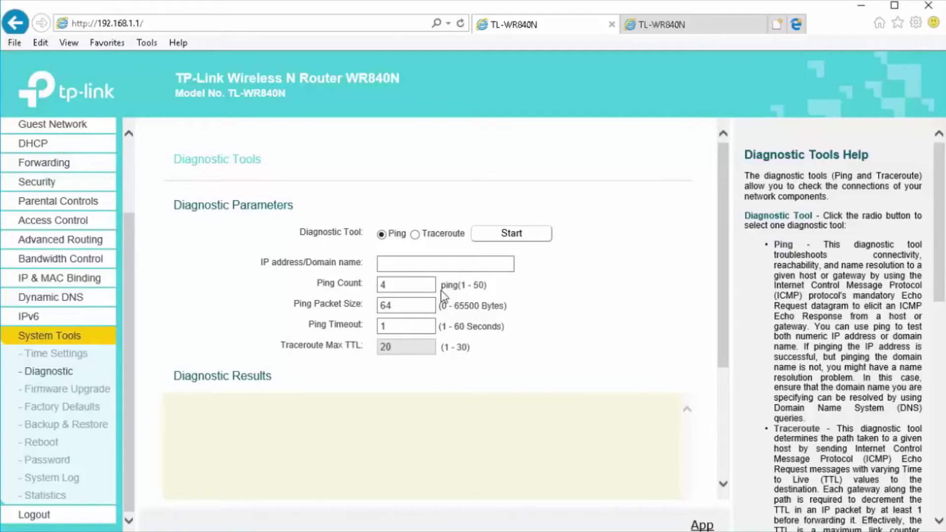
- Run a ping test against google.com
{"action": "left_click", "coordinate": [398, 264]}
{"action": "type", "text": "g"}
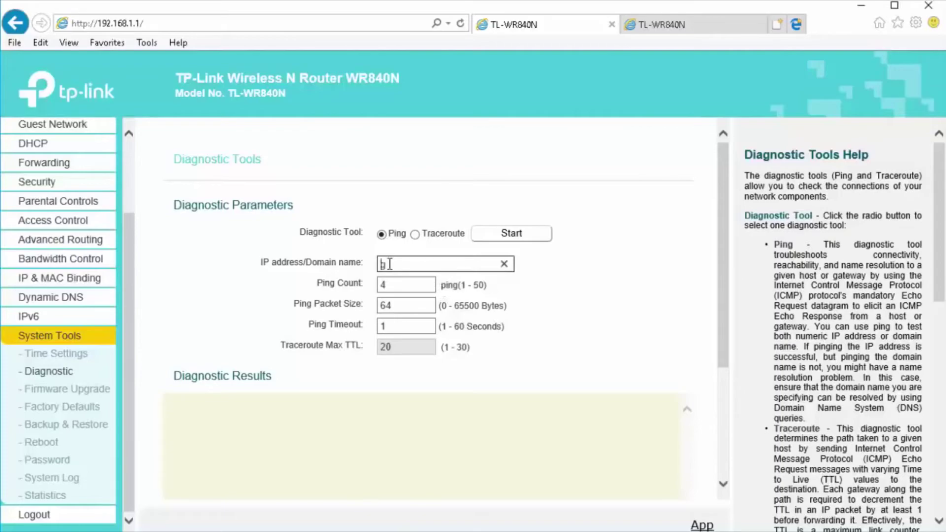
{"action": "type", "text": "oogle.com"}
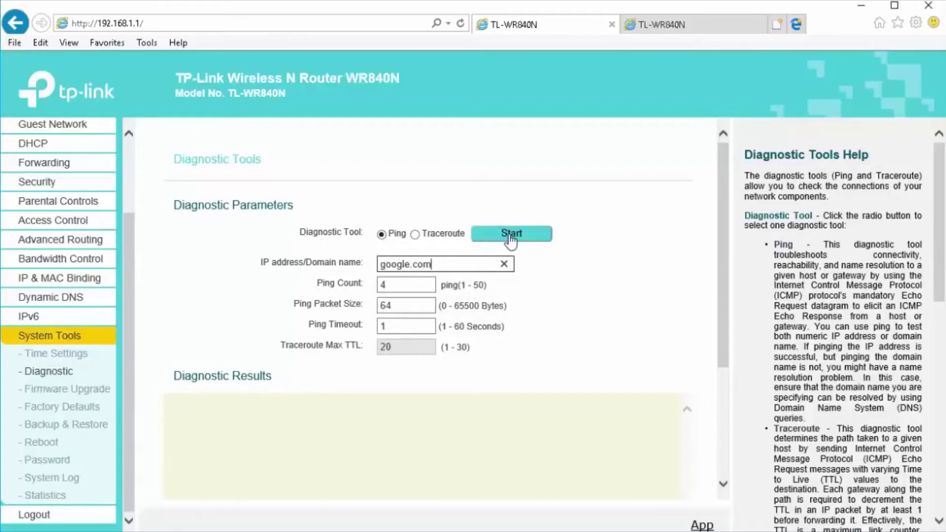
{"action": "left_click", "coordinate": [508, 242]}
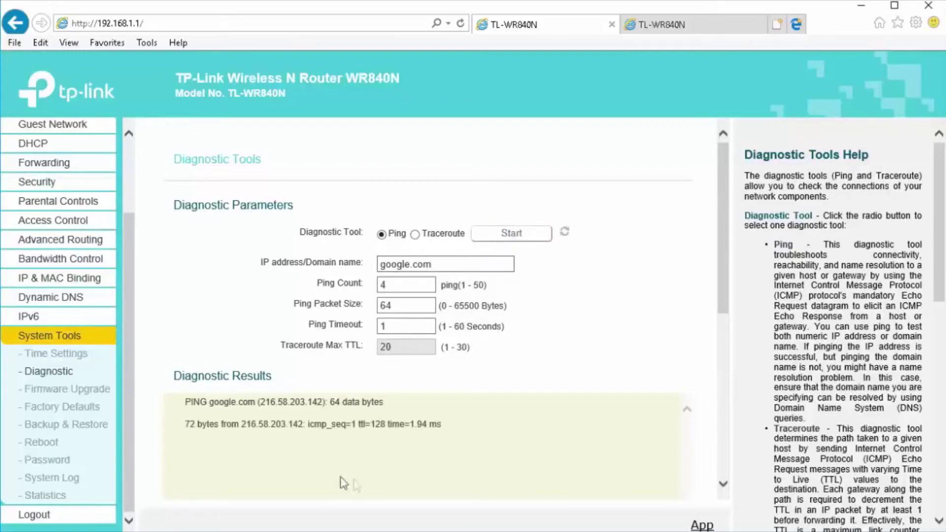
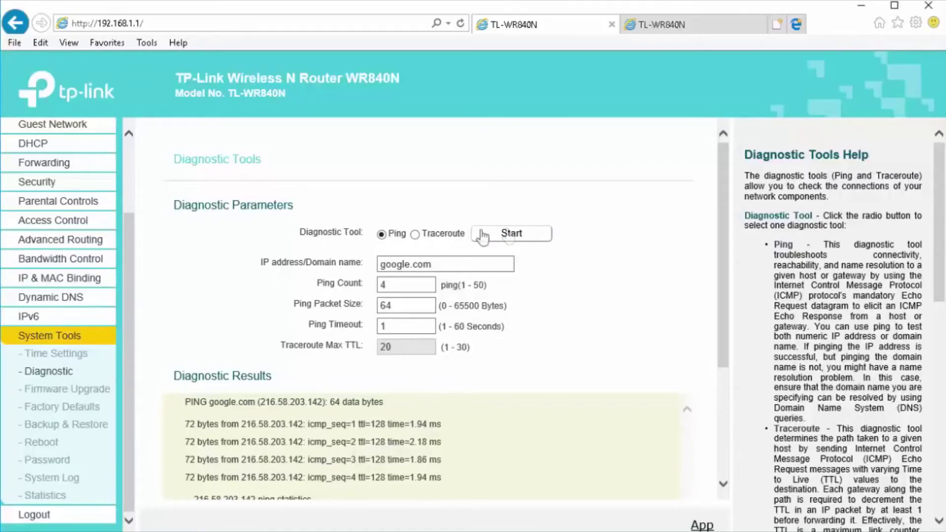
- Open System Tools > Firmware Upgrade and highlight the TL-WR840N model name in the header
{"action": "scroll", "coordinate": [436, 402], "scroll_direction": "down", "scroll_amount": 3}
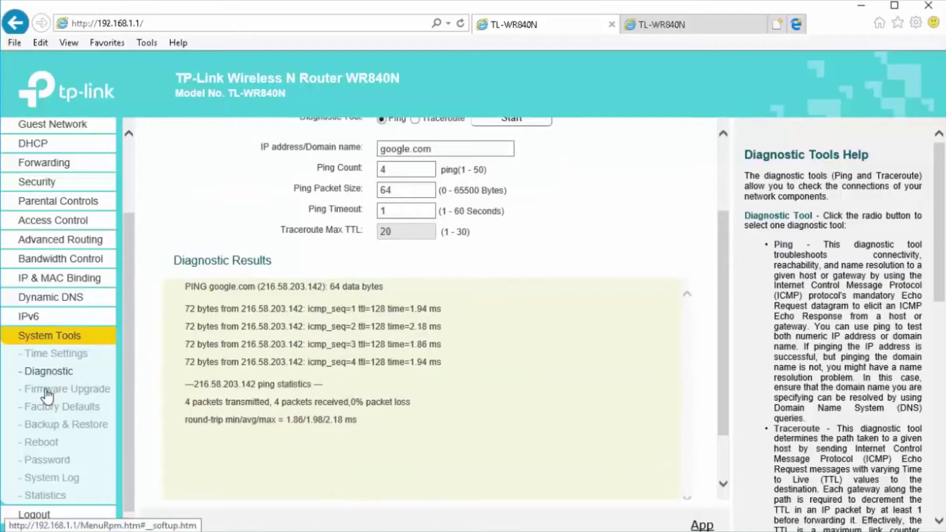
{"action": "left_click", "coordinate": [47, 392]}
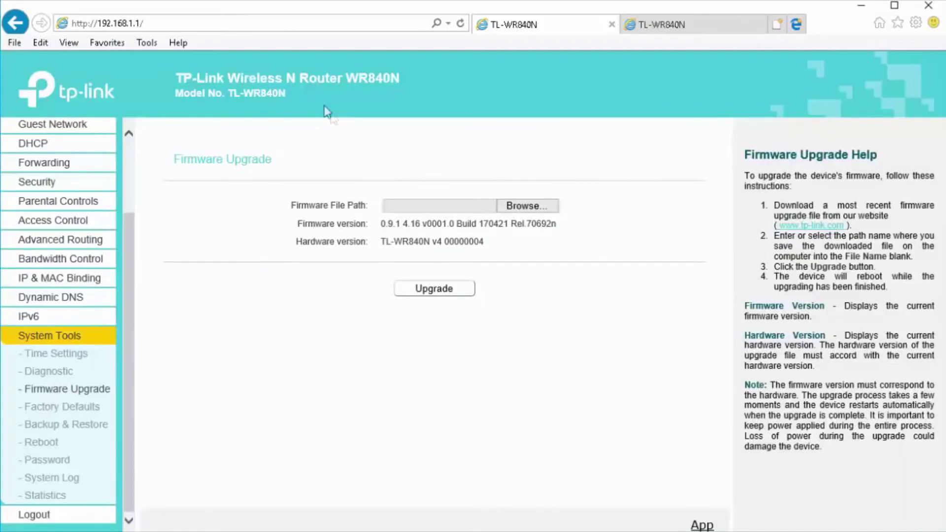
{"action": "left_click_drag", "start_coordinate": [228, 93], "coordinate": [285, 94]}
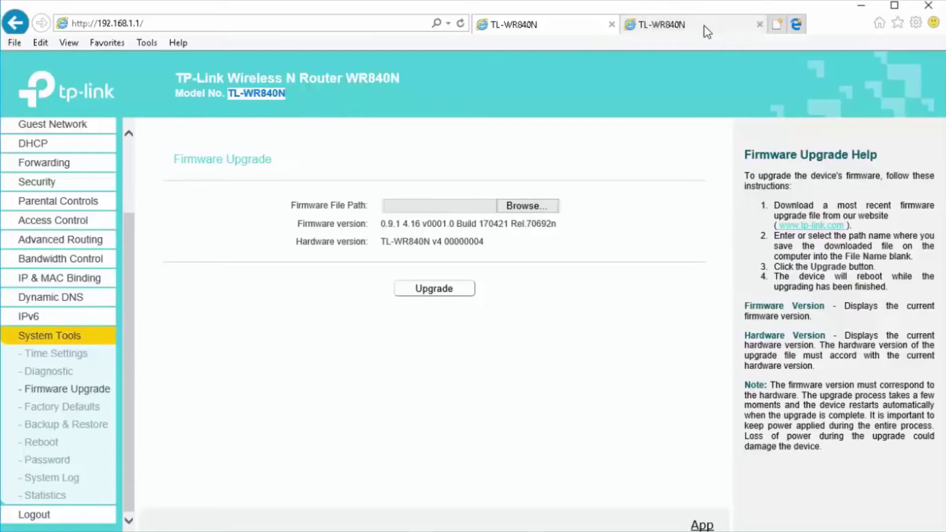
{"action": "left_click", "coordinate": [690, 24]}
- Go to Google from the second tab's address bar
{"action": "left_click", "coordinate": [305, 23]}
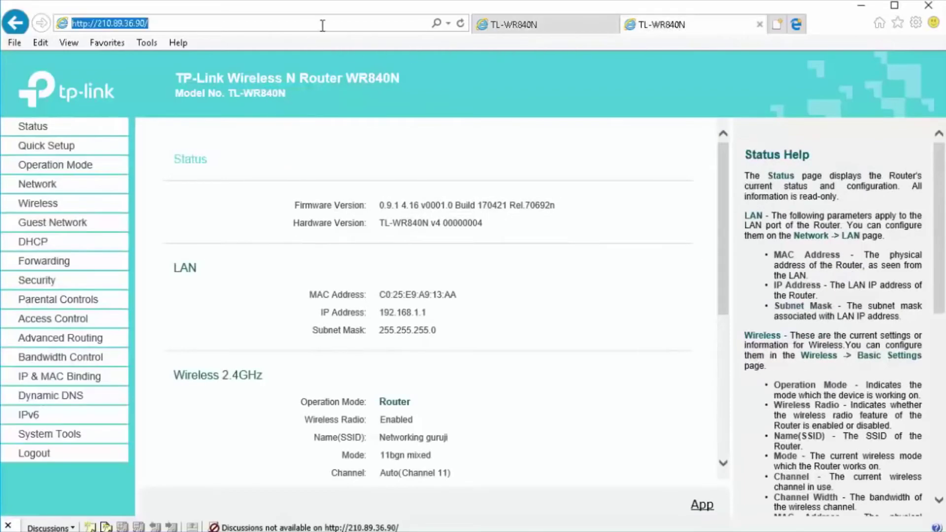
{"action": "left_click", "coordinate": [322, 25]}
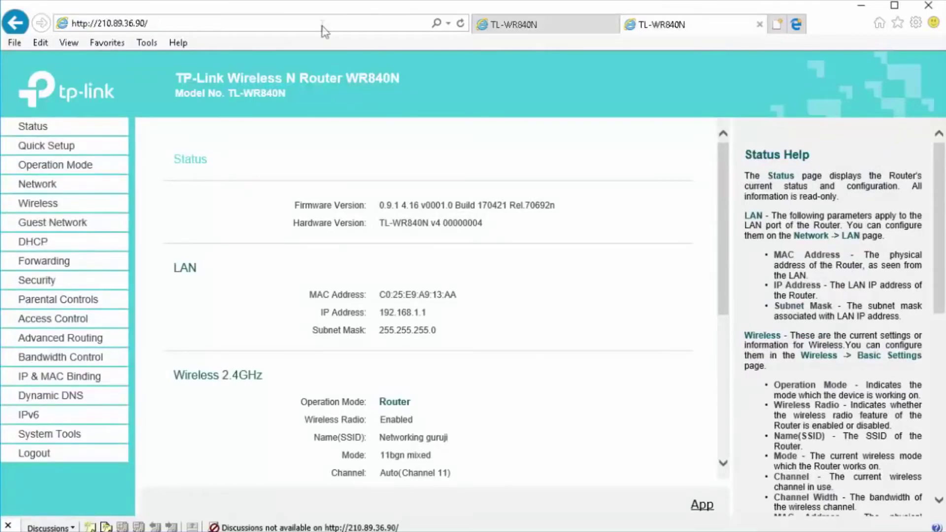
{"action": "left_click", "coordinate": [341, 23]}
{"action": "type", "text": "google.com/"}
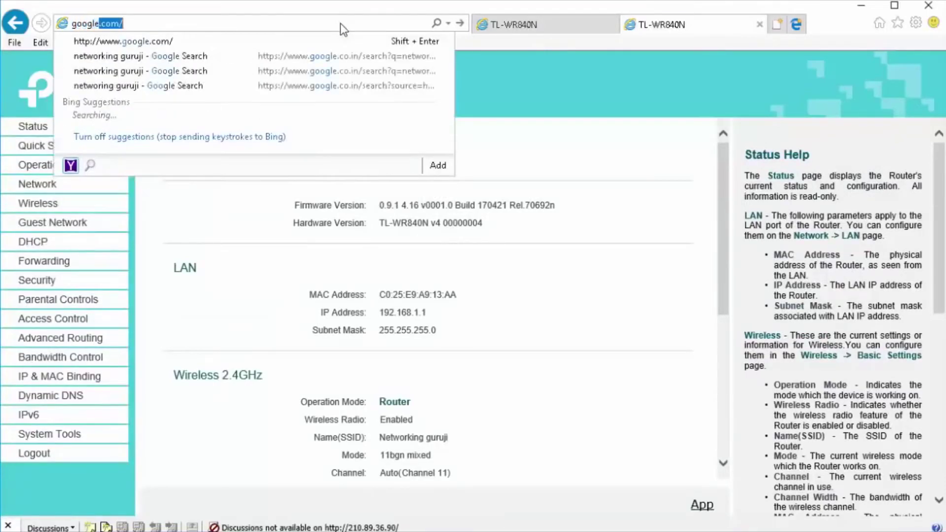
{"action": "key", "text": "Return"}
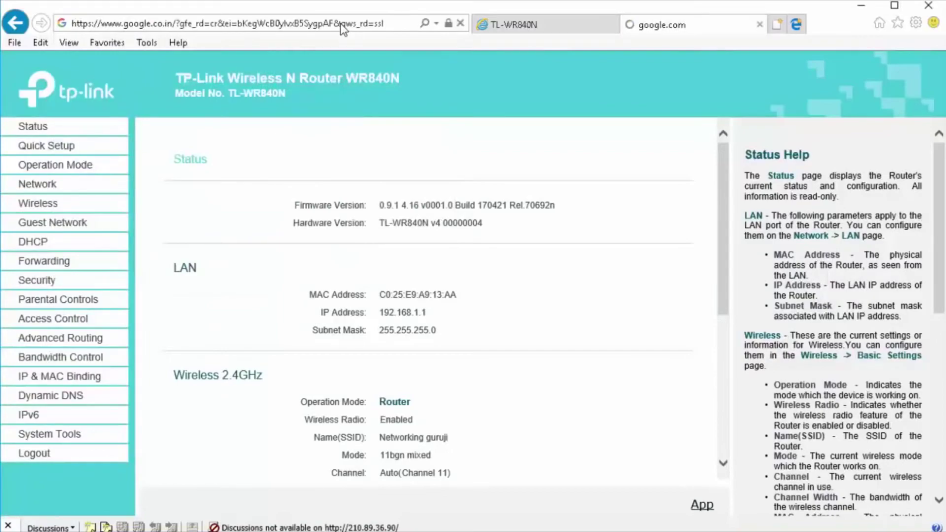
- Search Google for 'tplink' and open the TP-Link India website
{"action": "type", "text": "tplink"}
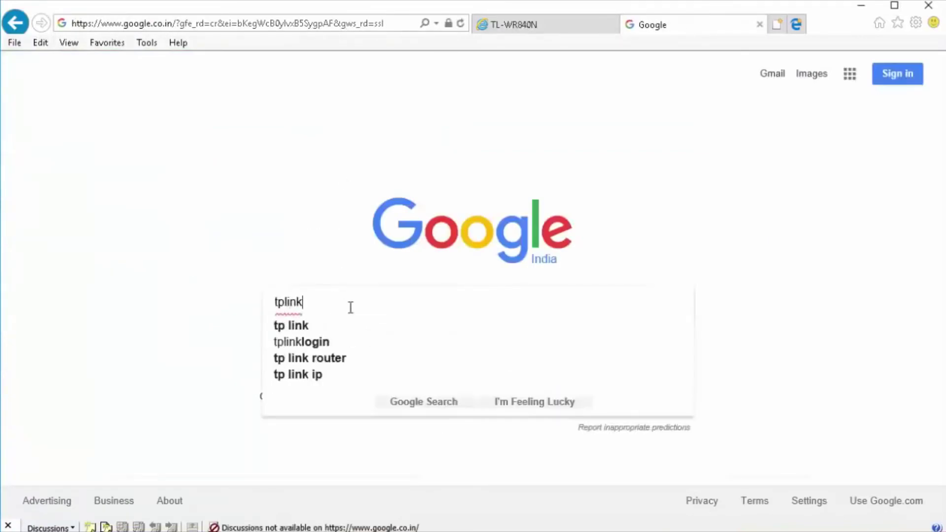
{"action": "key", "text": "Return"}
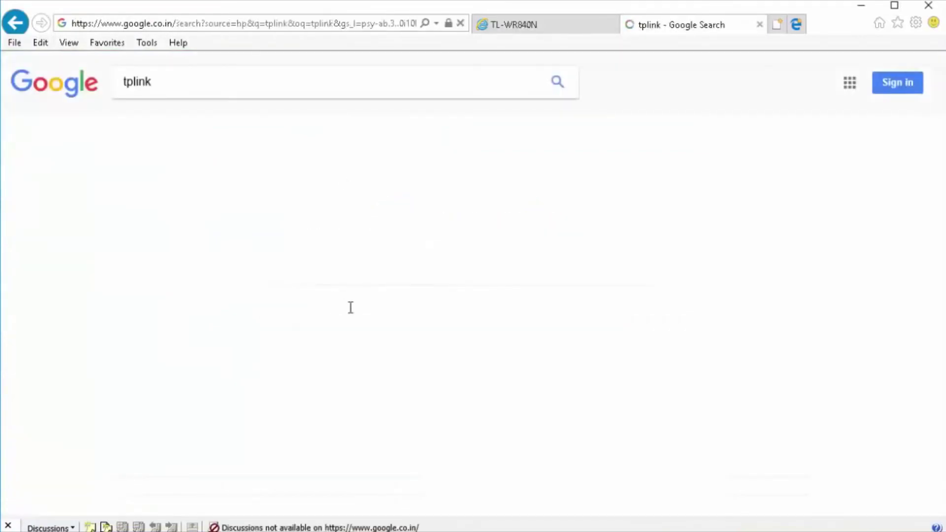
{"action": "left_click", "coordinate": [158, 283]}
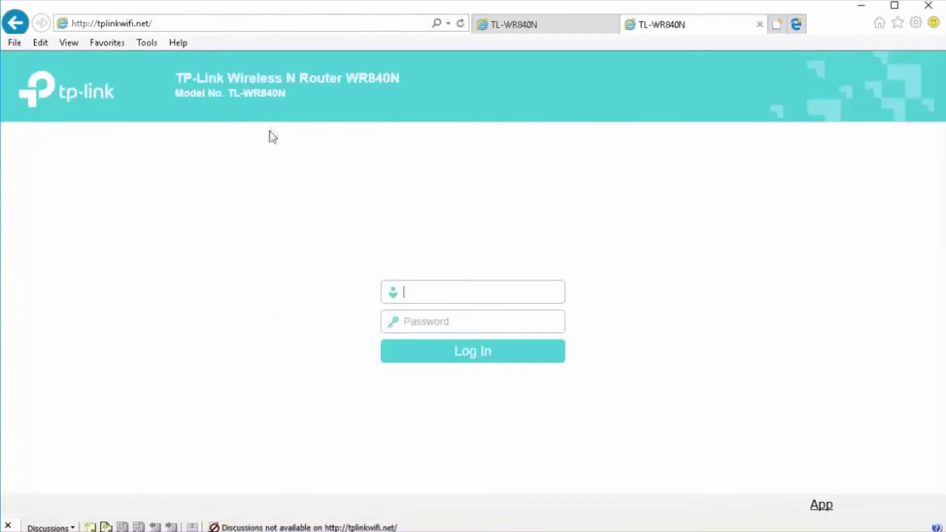
{"action": "key", "text": "alt+Left"}
{"action": "left_click", "coordinate": [189, 192]}
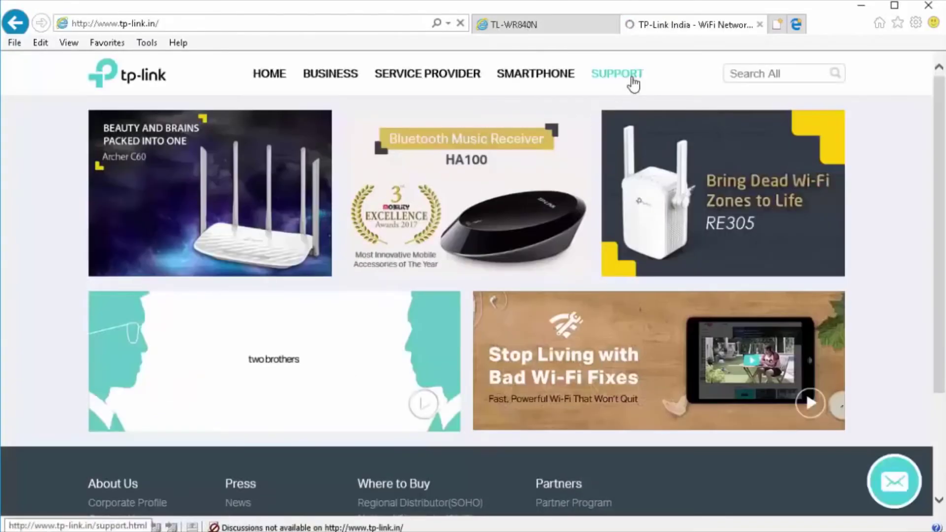
- Find TL-WR840N in the TP-Link Support Download Center and open its download page
{"action": "left_click", "coordinate": [633, 80]}
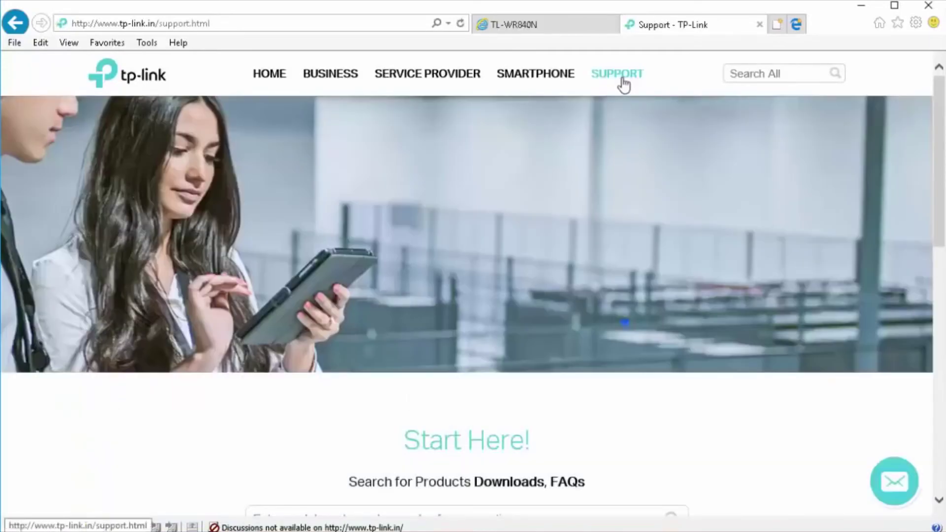
{"action": "scroll", "coordinate": [420, 348], "scroll_direction": "down", "scroll_amount": 10}
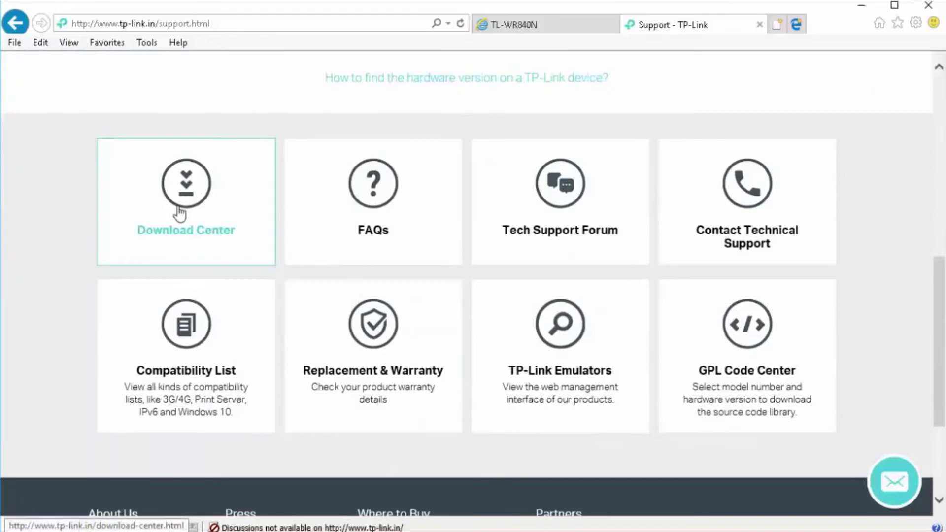
{"action": "left_click", "coordinate": [188, 197]}
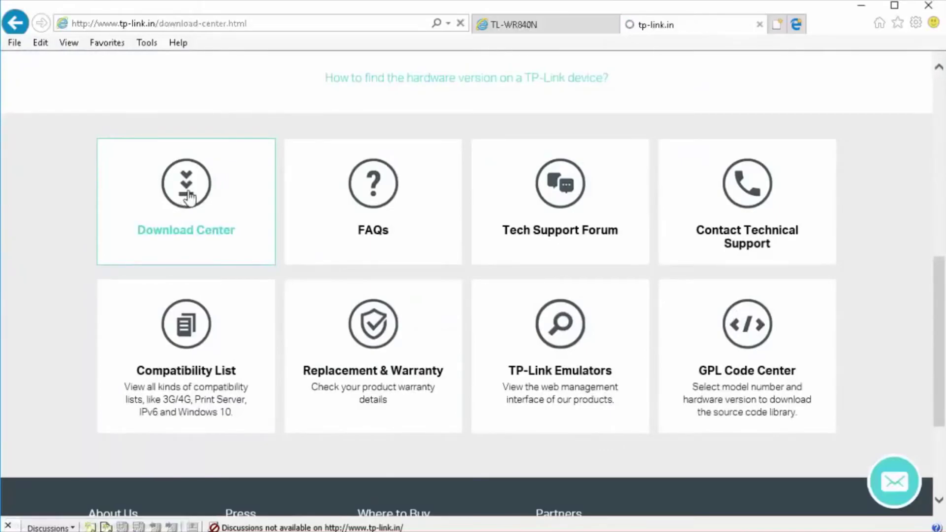
{"action": "scroll", "coordinate": [594, 363], "scroll_direction": "down", "scroll_amount": 8}
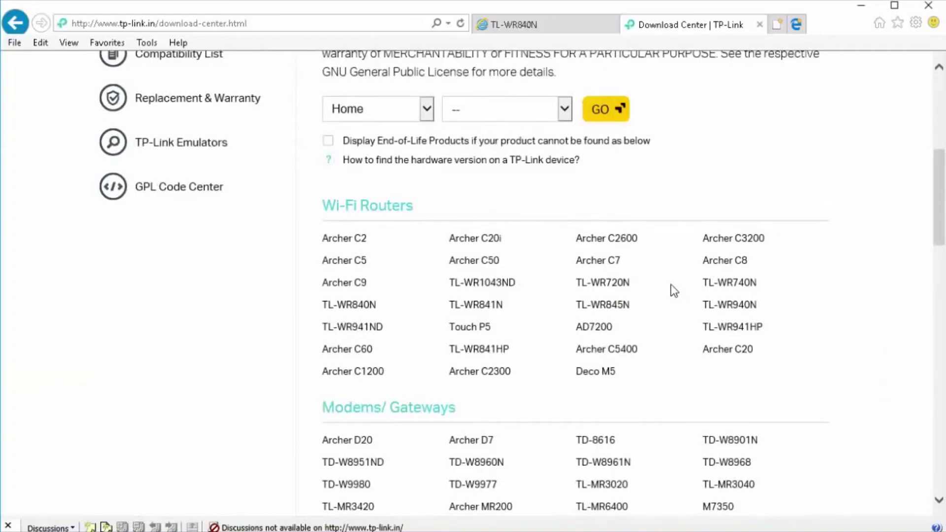
{"action": "key", "text": "ctrl+f"}
{"action": "type", "text": "TL-WR840N"}
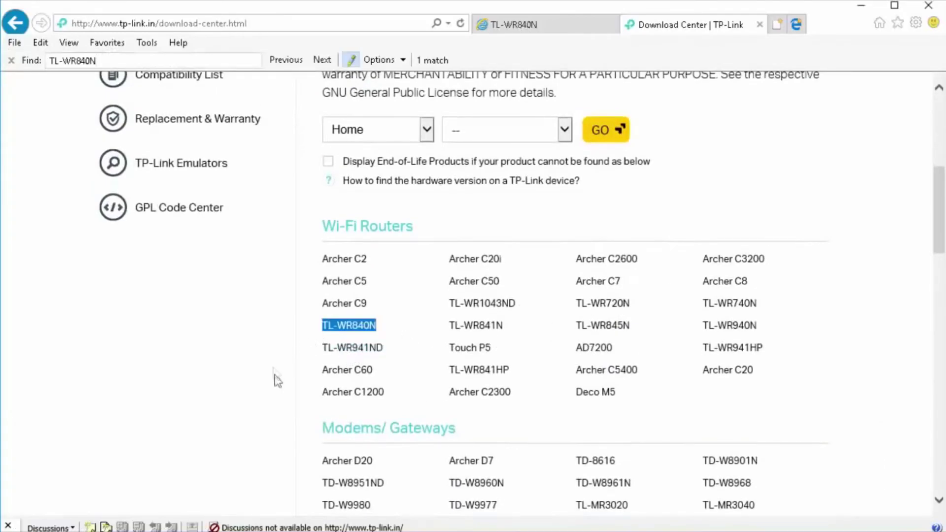
{"action": "left_click", "coordinate": [341, 326]}
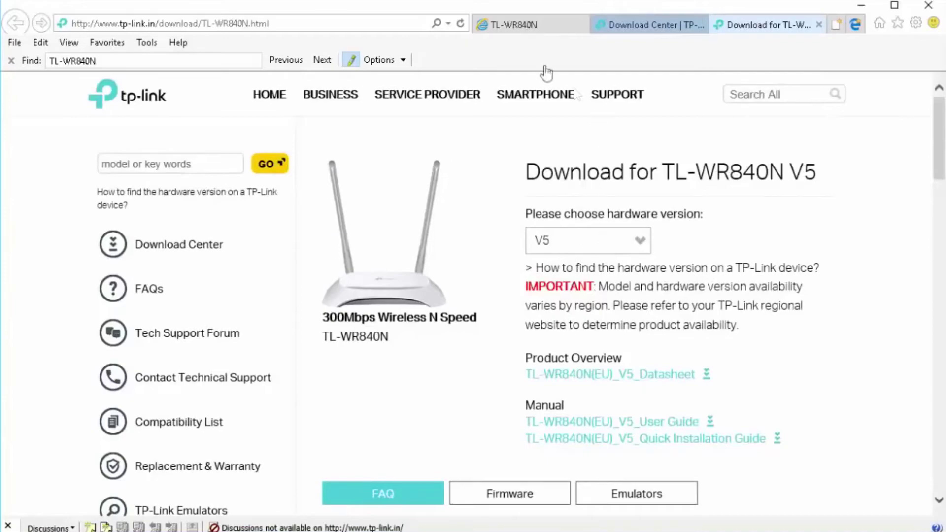
- Check the router's hardware version V4 on its Firmware Upgrade page
{"action": "left_click", "coordinate": [522, 28]}
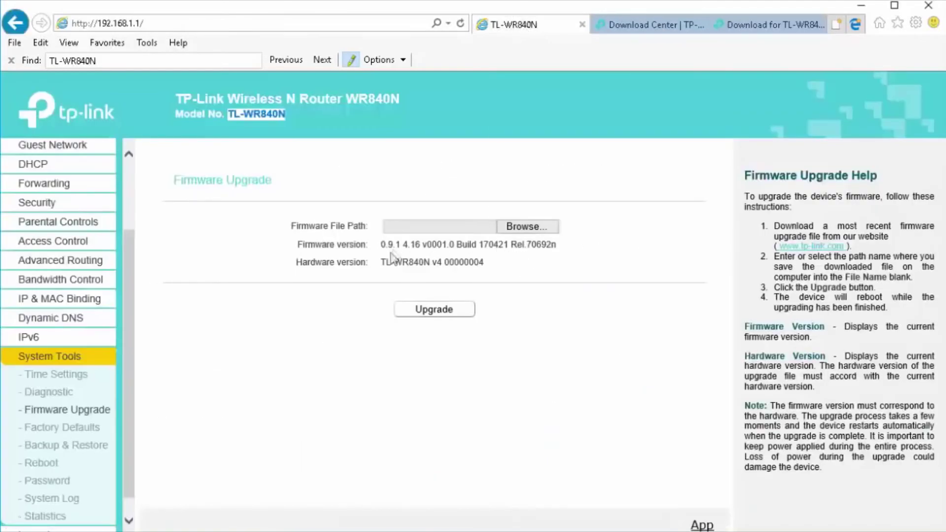
{"action": "left_click", "coordinate": [437, 263]}
{"action": "double_click", "coordinate": [437, 262]}
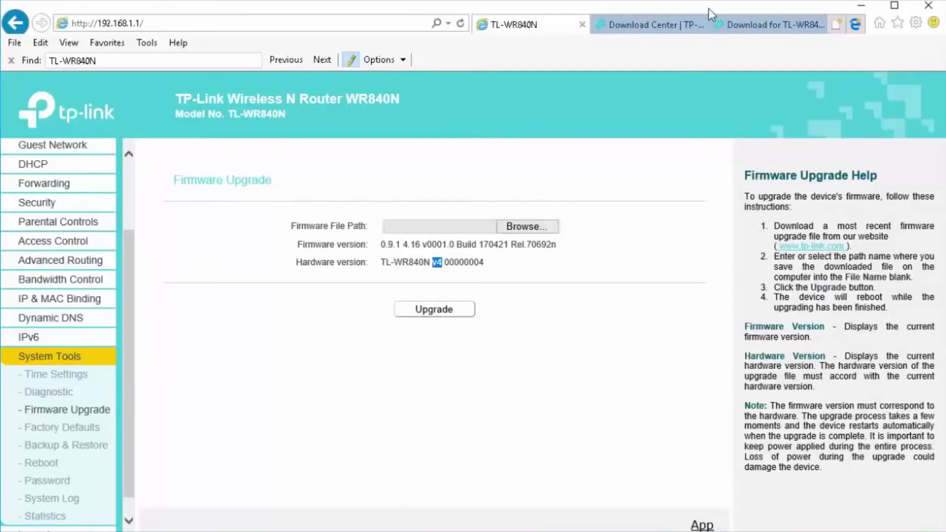
- Choose hardware version V4 and view its firmware downloads, showing build 170421
{"action": "left_click", "coordinate": [744, 21]}
{"action": "left_click", "coordinate": [641, 236]}
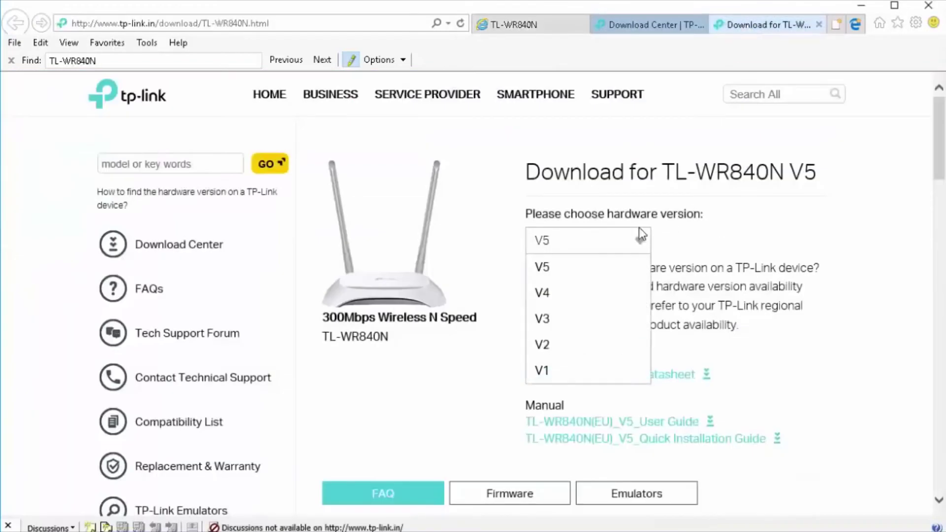
{"action": "left_click", "coordinate": [566, 295]}
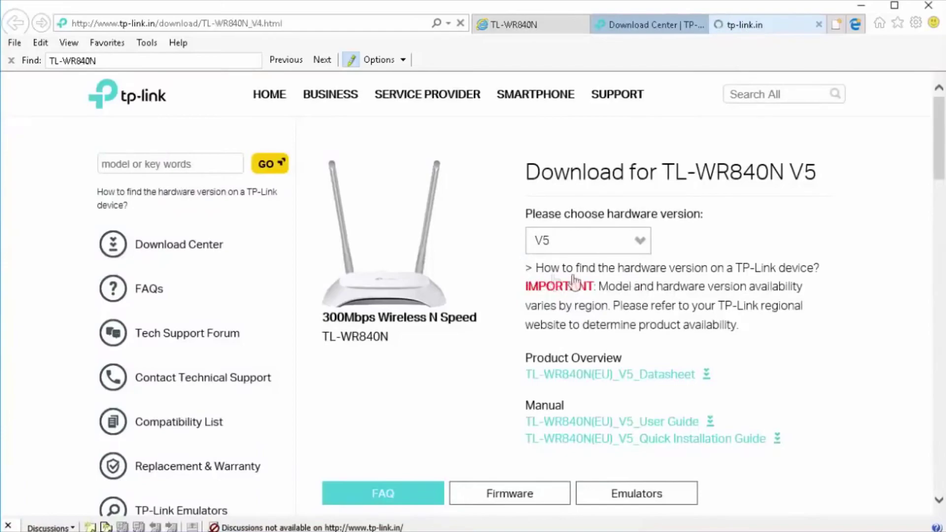
{"action": "scroll", "coordinate": [860, 374], "scroll_direction": "down", "scroll_amount": 1}
{"action": "scroll", "coordinate": [859, 374], "scroll_direction": "down", "scroll_amount": 1}
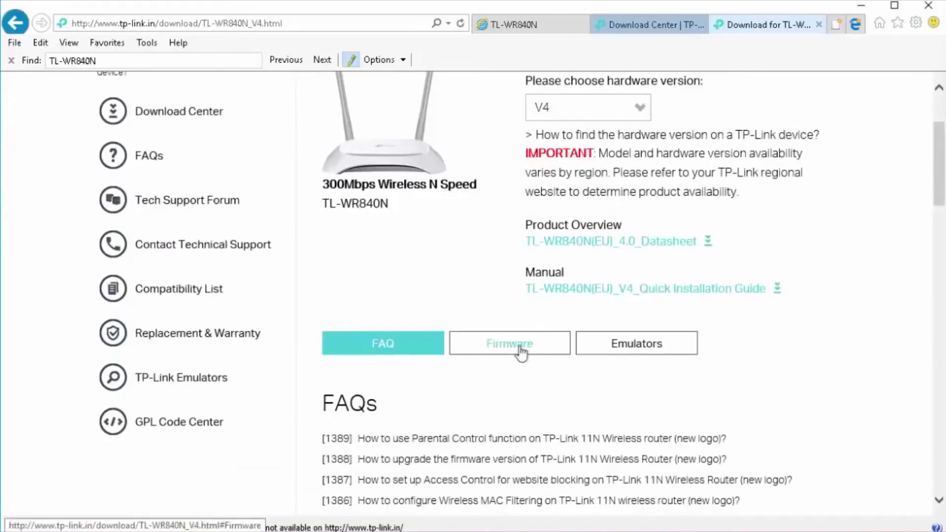
{"action": "left_click", "coordinate": [521, 345]}
{"action": "scroll", "coordinate": [759, 362], "scroll_direction": "down", "scroll_amount": 5}
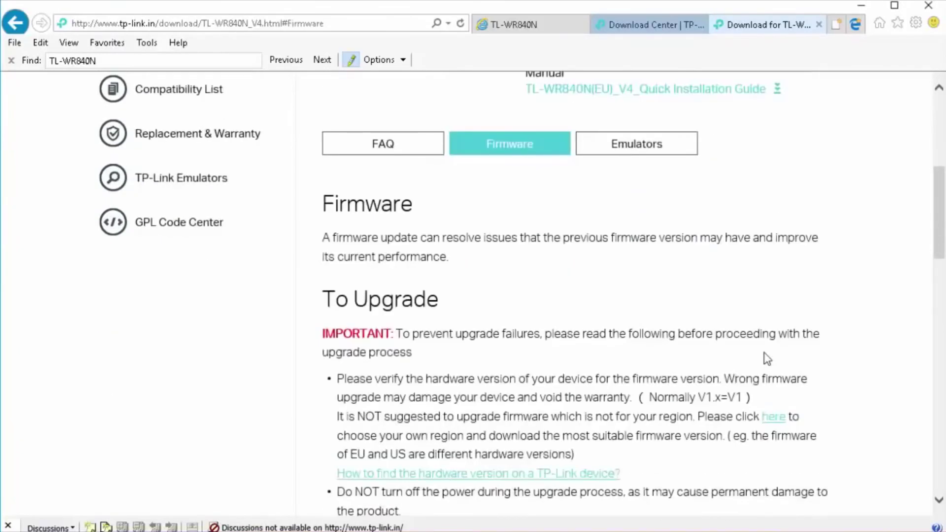
{"action": "scroll", "coordinate": [766, 358], "scroll_direction": "down", "scroll_amount": 7}
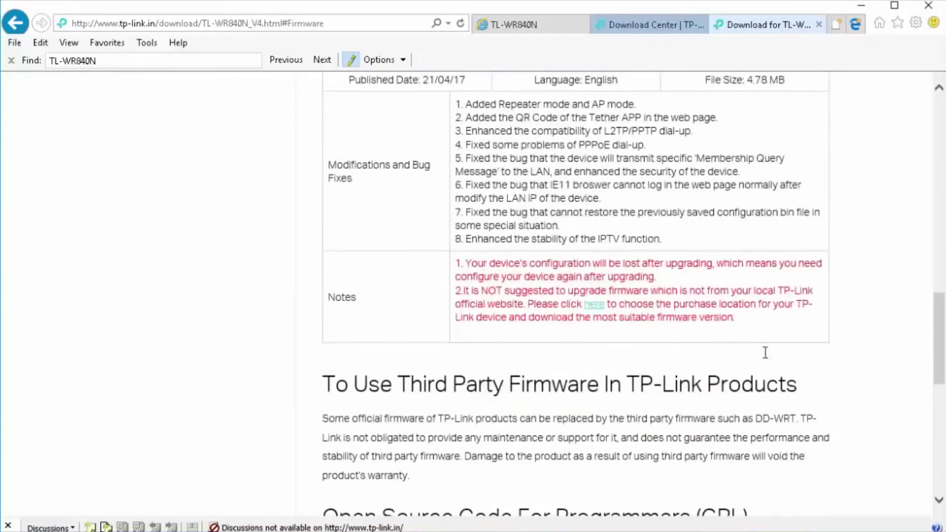
{"action": "scroll", "coordinate": [767, 359], "scroll_direction": "up", "scroll_amount": 1}
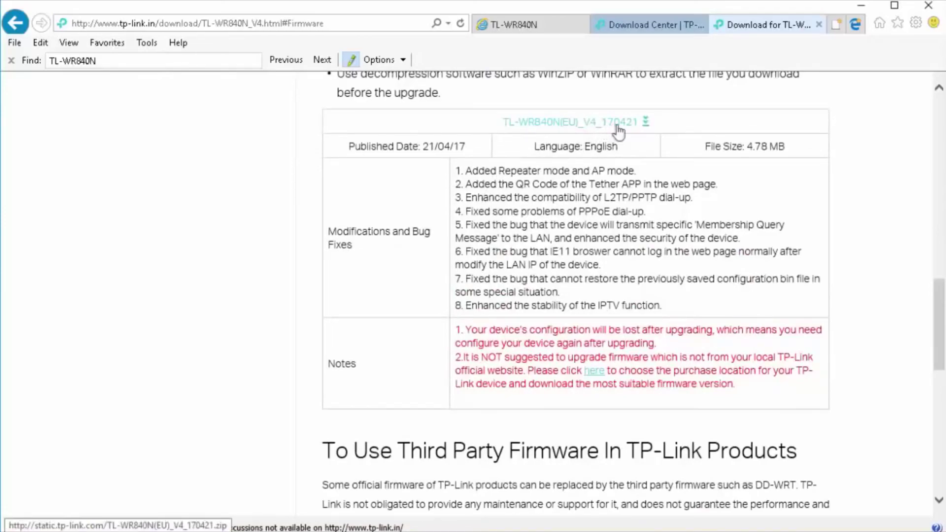
{"action": "left_click", "coordinate": [515, 25]}
- Compare the router's build 170421, then download the TL-WR840N V4 firmware zip
{"action": "left_click", "coordinate": [461, 263]}
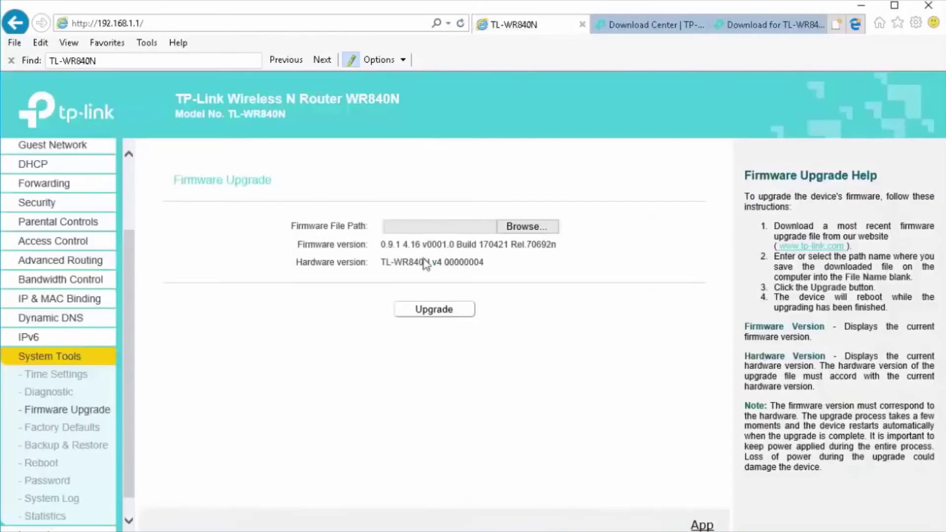
{"action": "left_click_drag", "start_coordinate": [481, 247], "coordinate": [508, 247]}
{"action": "left_click", "coordinate": [749, 25]}
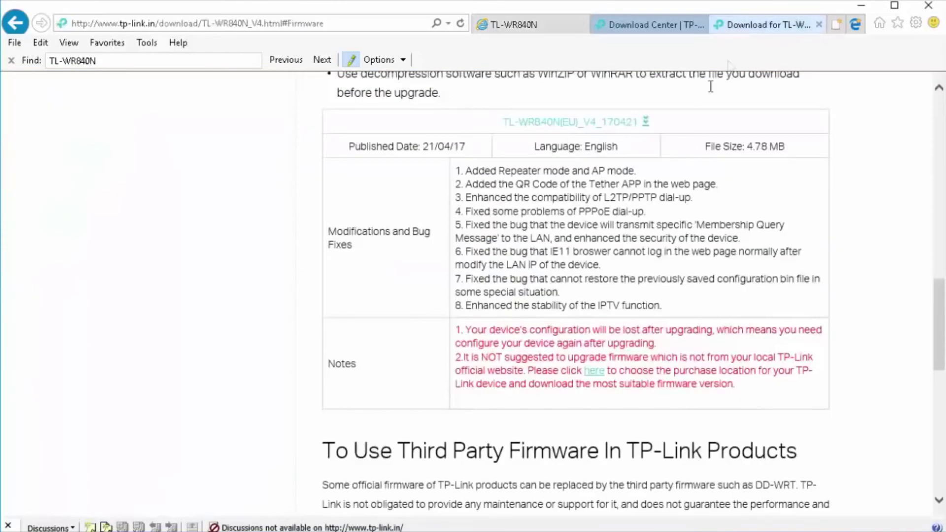
{"action": "scroll", "coordinate": [608, 228], "scroll_direction": "up", "scroll_amount": 1}
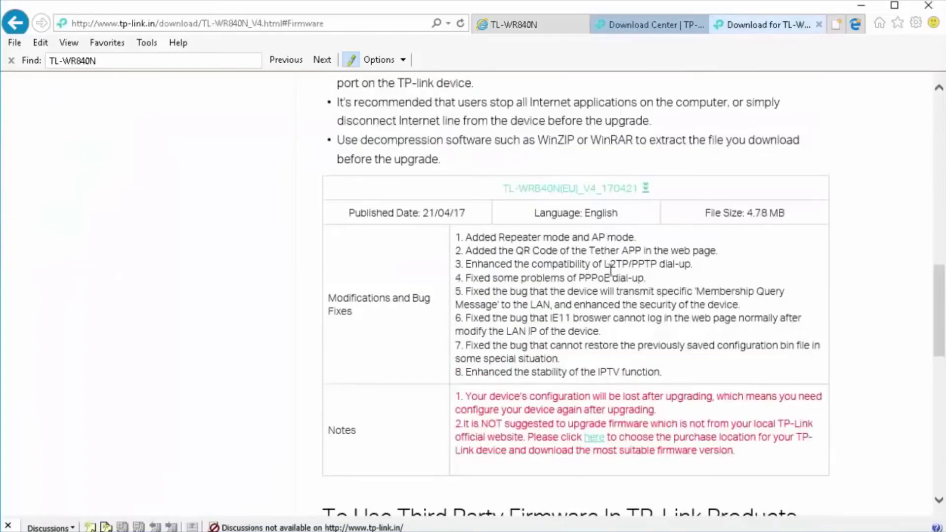
{"action": "left_click", "coordinate": [644, 189]}
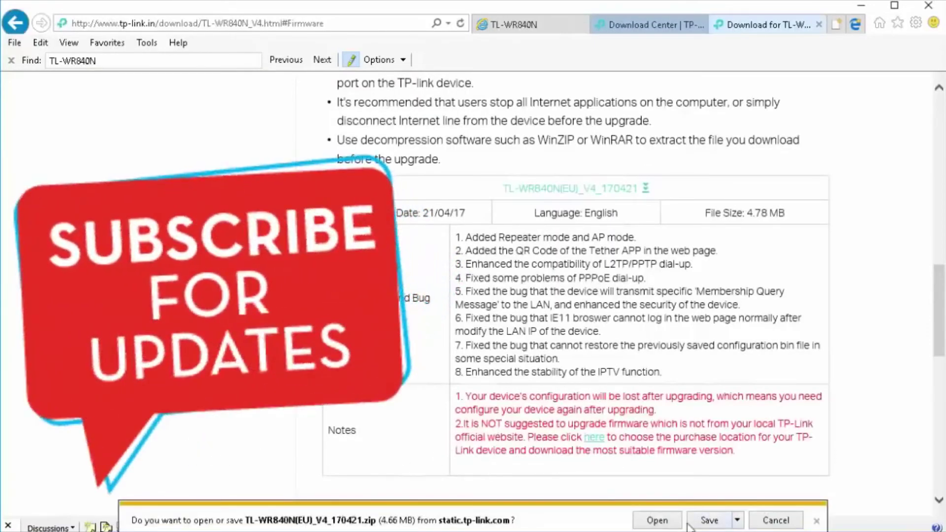
- Save TL-WR840N(EU)_V4_170421.zip and open it from View Downloads in WinRAR
{"action": "left_click", "coordinate": [708, 521]}
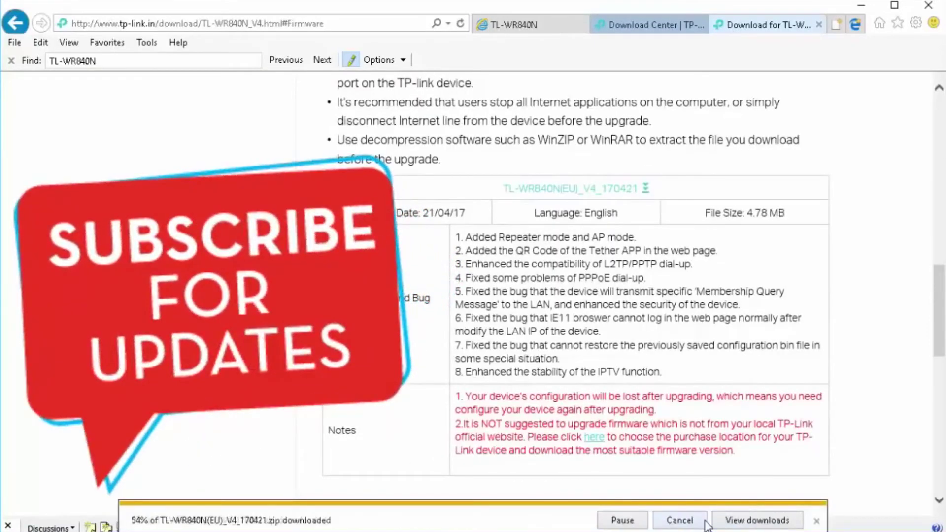
{"action": "left_click", "coordinate": [738, 523]}
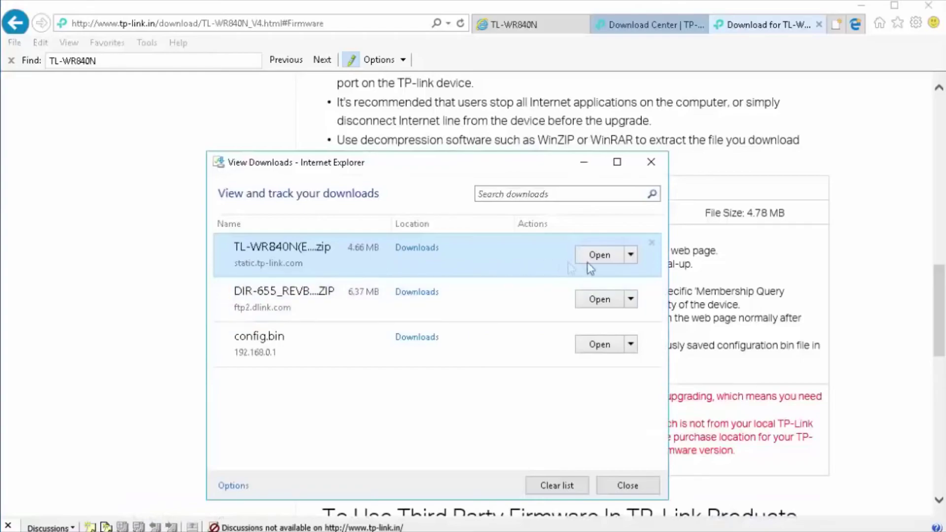
{"action": "left_click", "coordinate": [599, 255]}
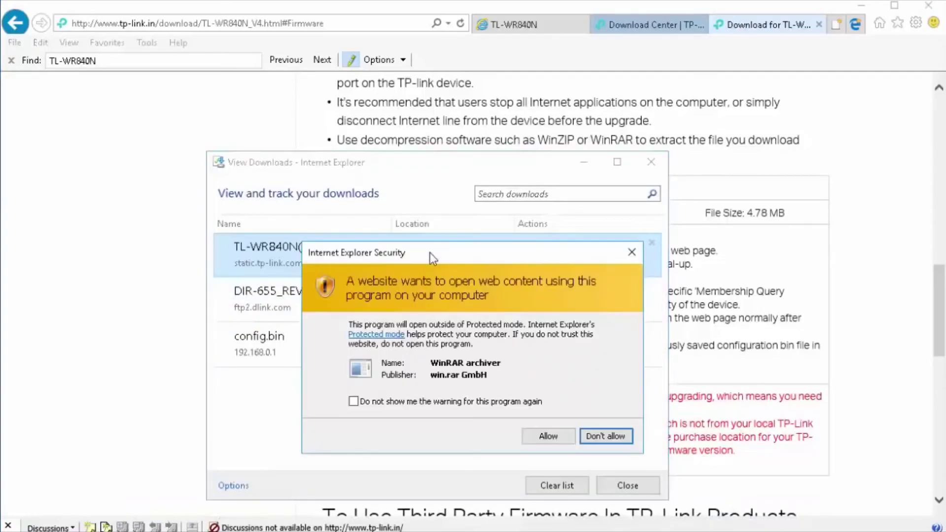
{"action": "left_click", "coordinate": [566, 441]}
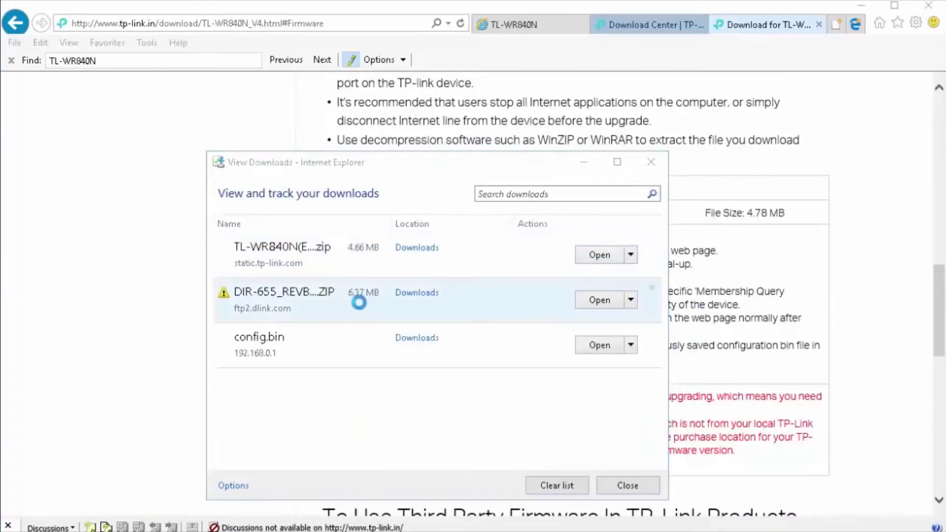
- Open the TL-WR840N folder in the archive, select the firmware .bin file, and close WinRAR
{"action": "left_click", "coordinate": [63, 211]}
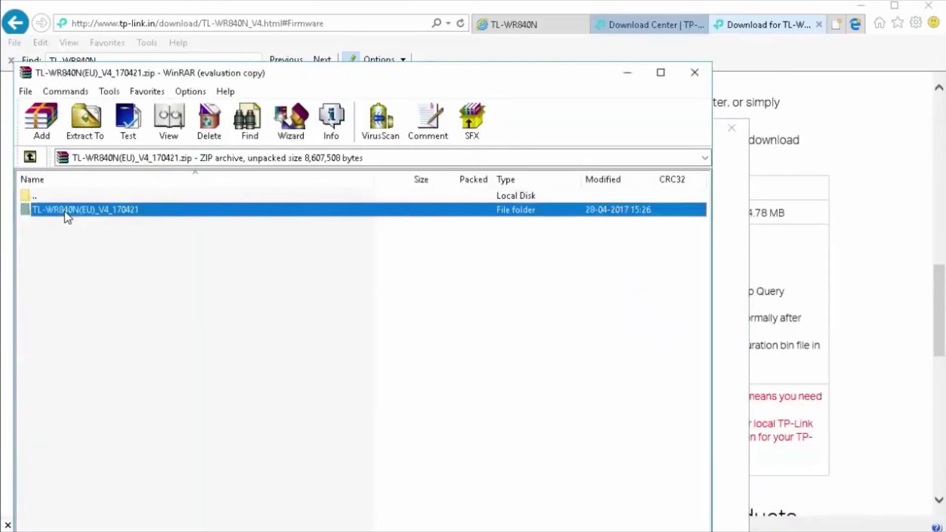
{"action": "double_click", "coordinate": [59, 216]}
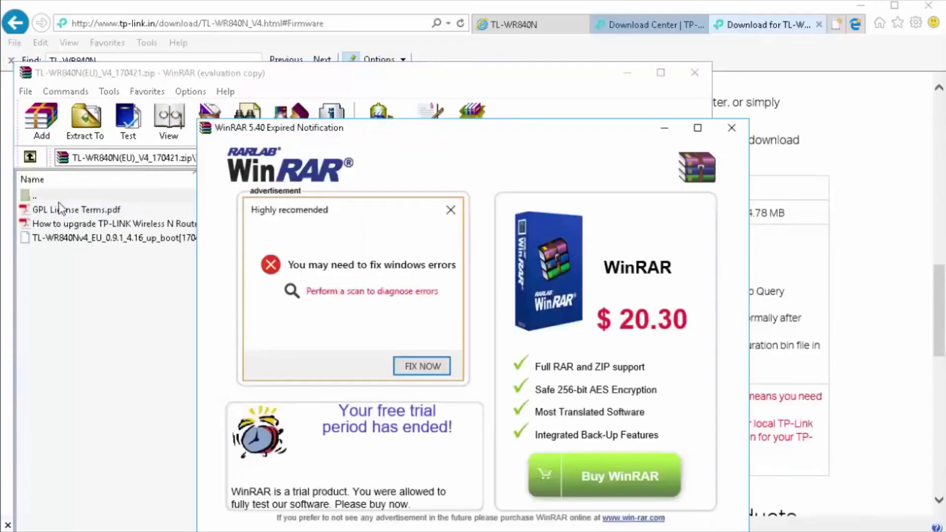
{"action": "left_click", "coordinate": [731, 128]}
{"action": "left_click", "coordinate": [105, 239]}
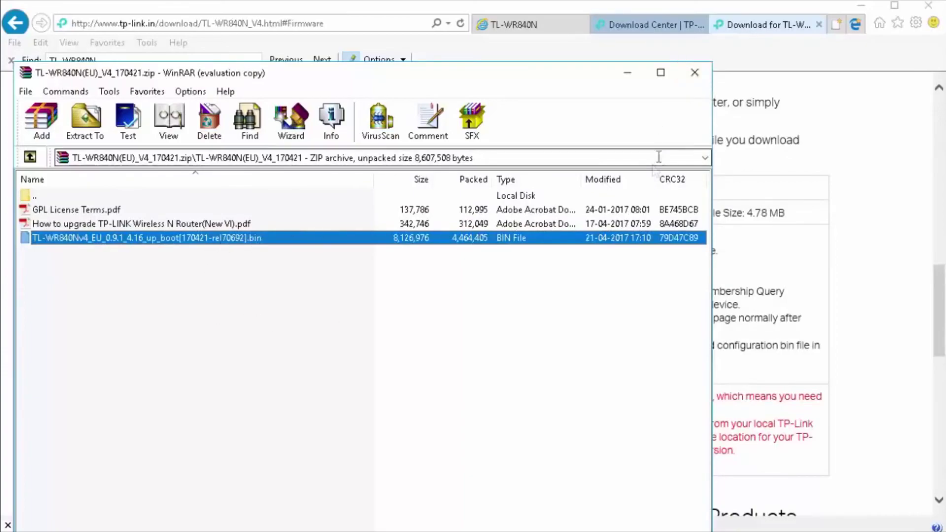
{"action": "left_click", "coordinate": [695, 75]}
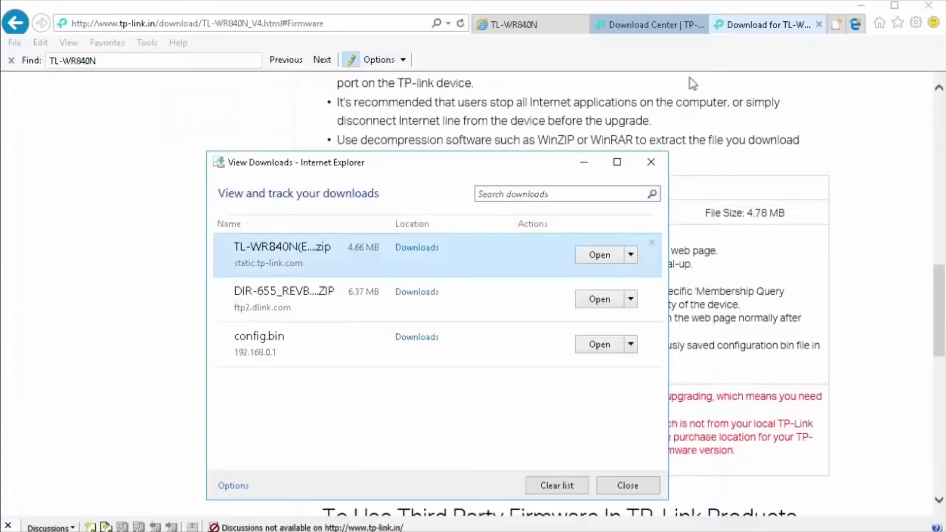
- Load DIR655B1_FW209B13.bin from Downloads as the firmware file, then open Factory Defaults
{"action": "left_click", "coordinate": [652, 161]}
{"action": "left_click", "coordinate": [662, 28]}
{"action": "left_click", "coordinate": [537, 24]}
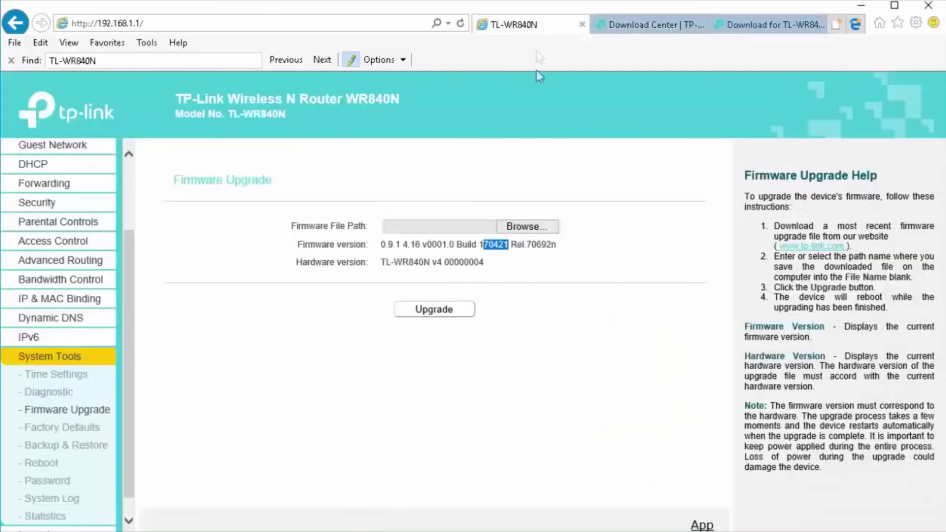
{"action": "left_click", "coordinate": [537, 228]}
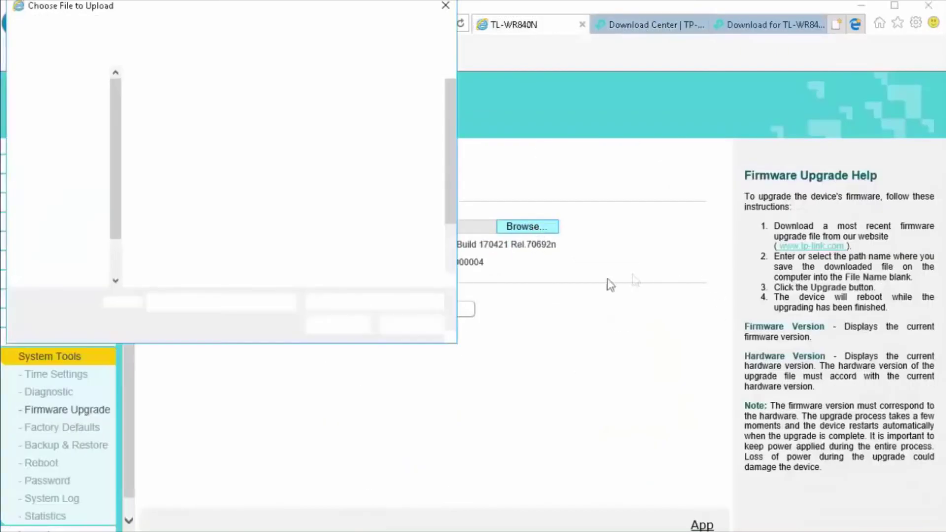
{"action": "left_click", "coordinate": [74, 186]}
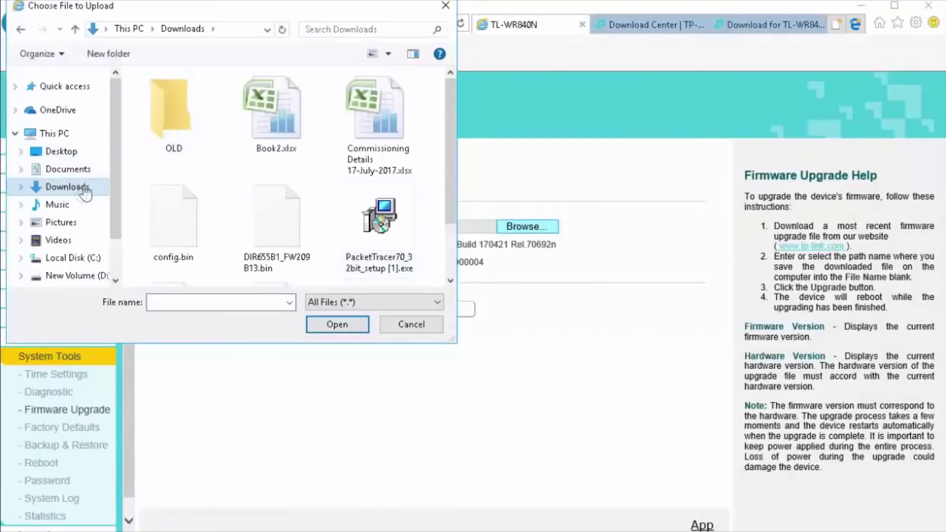
{"action": "left_click", "coordinate": [269, 220]}
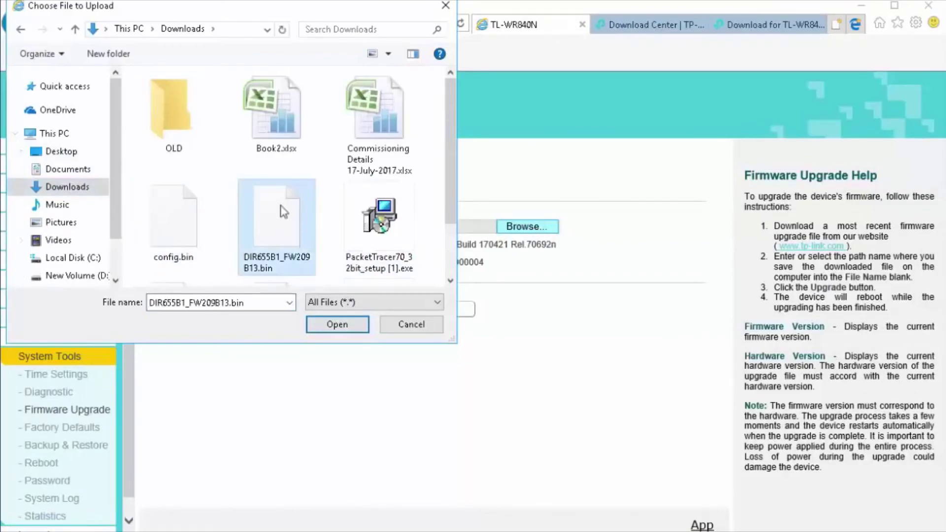
{"action": "left_click", "coordinate": [335, 325]}
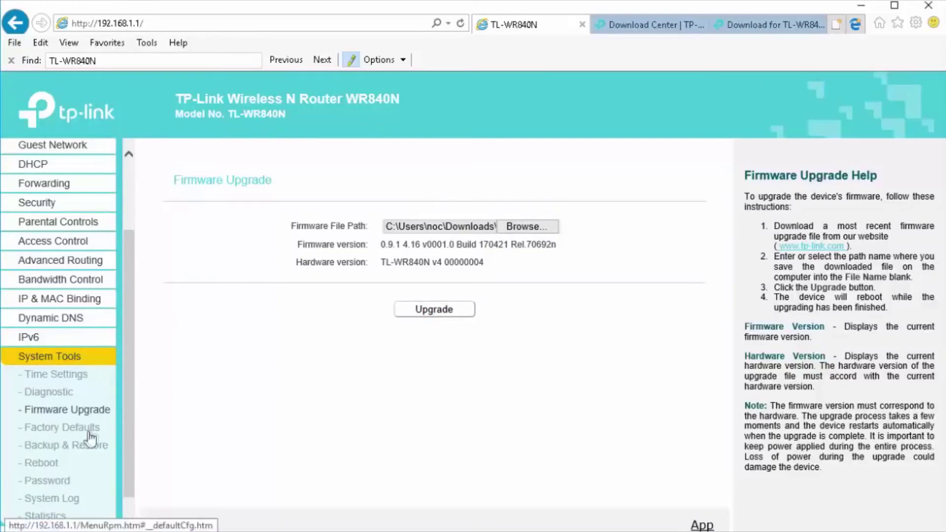
{"action": "left_click", "coordinate": [58, 428]}
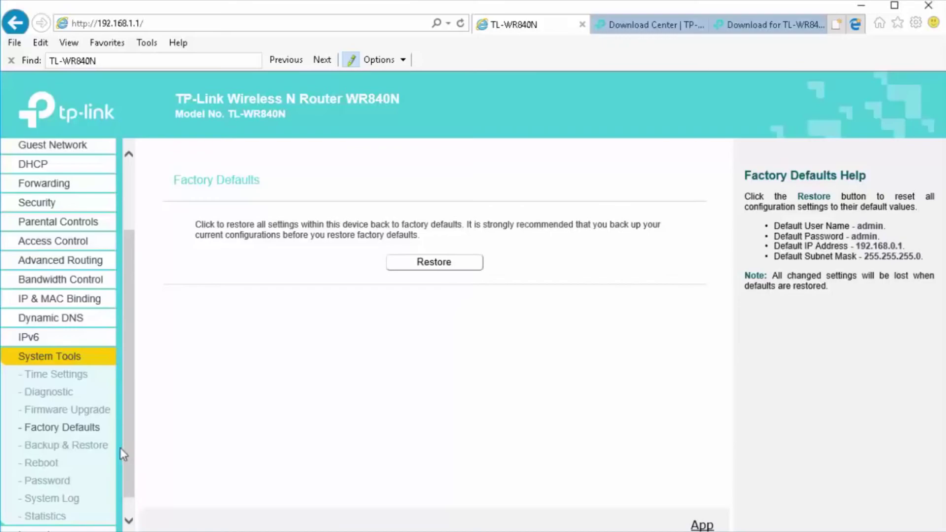
- Open Backup & Restore and back up the configuration, prompting a conf.bin download
{"action": "scroll", "coordinate": [131, 443], "scroll_direction": "down", "scroll_amount": 1}
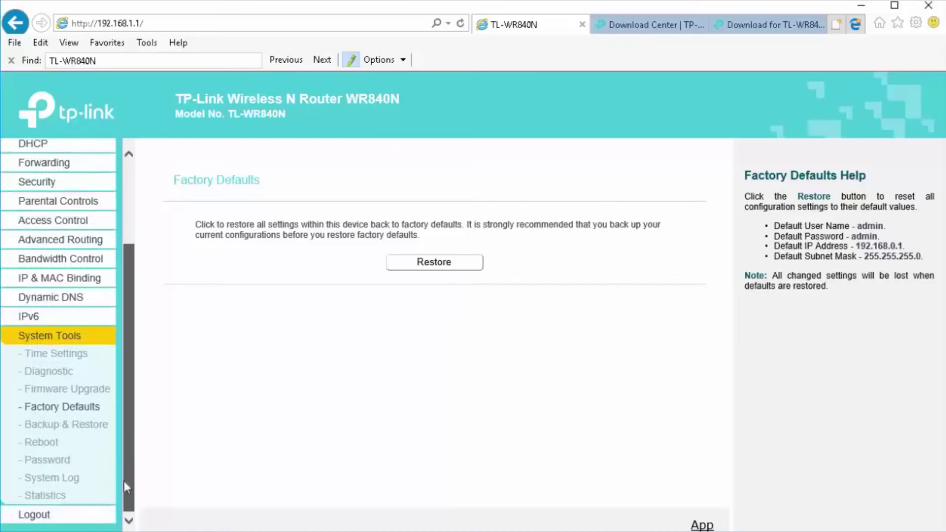
{"action": "left_click", "coordinate": [64, 426]}
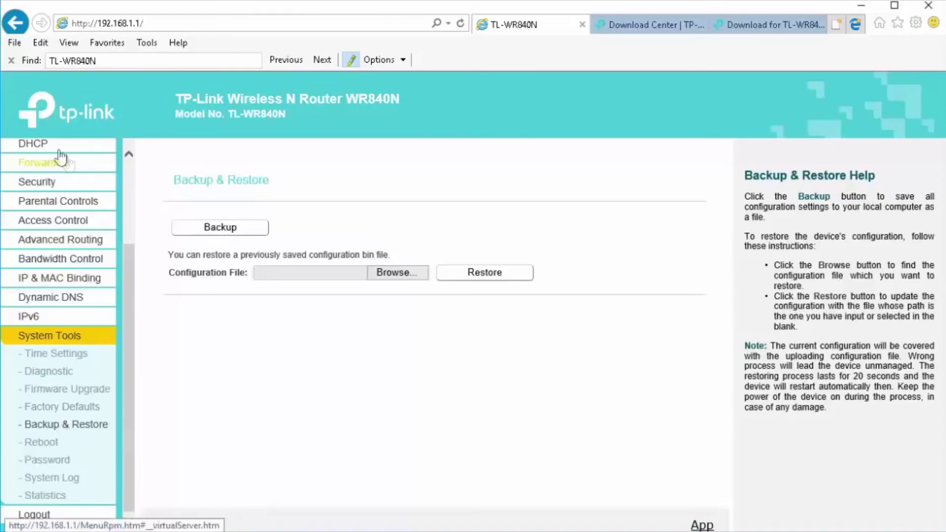
{"action": "left_click_drag", "start_coordinate": [130, 387], "coordinate": [130, 345]}
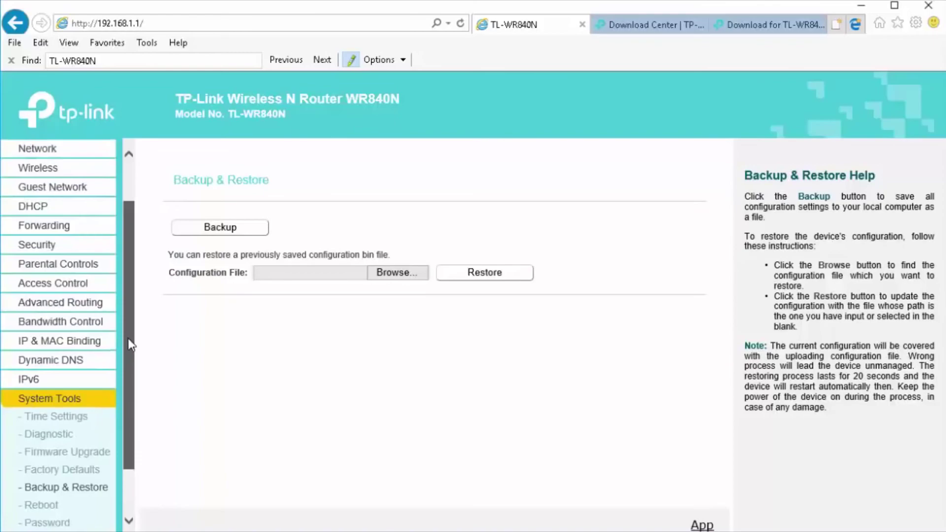
{"action": "left_click_drag", "start_coordinate": [129, 355], "coordinate": [129, 376]}
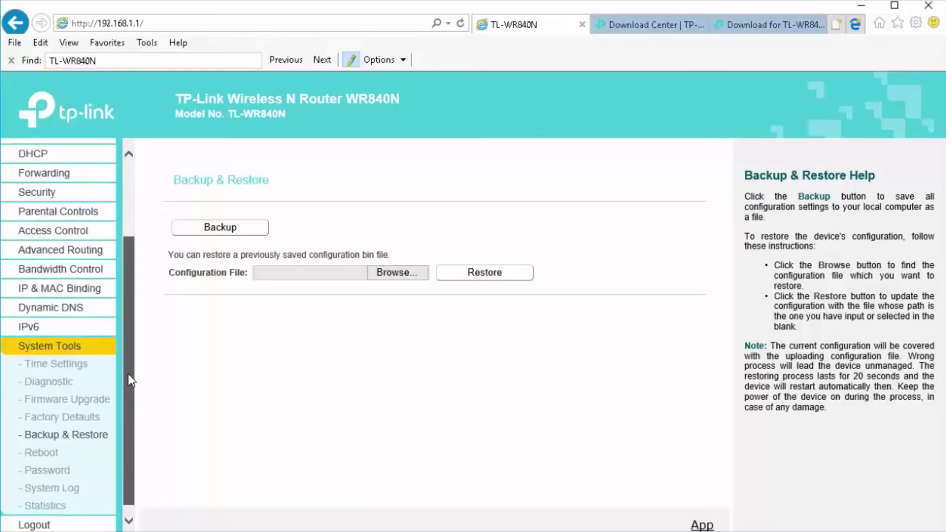
{"action": "left_click_drag", "start_coordinate": [130, 380], "coordinate": [129, 397]}
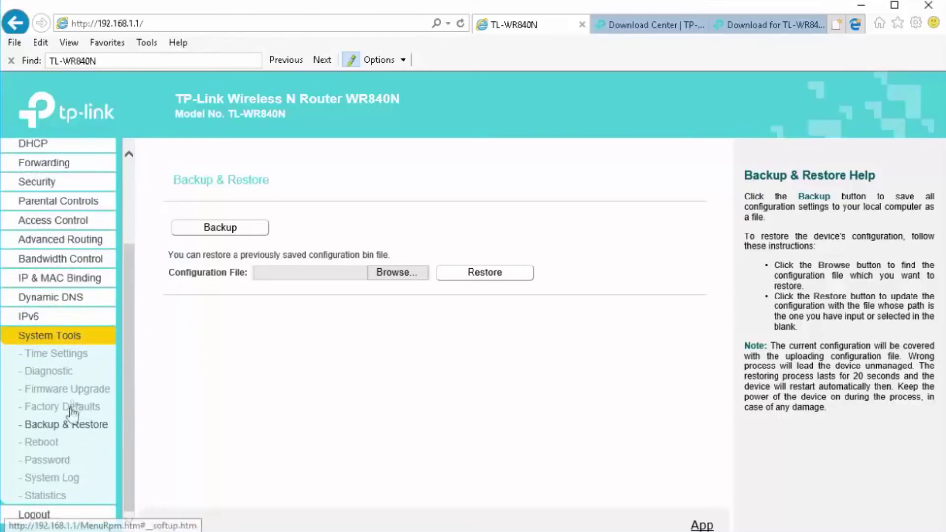
{"action": "left_click", "coordinate": [225, 227]}
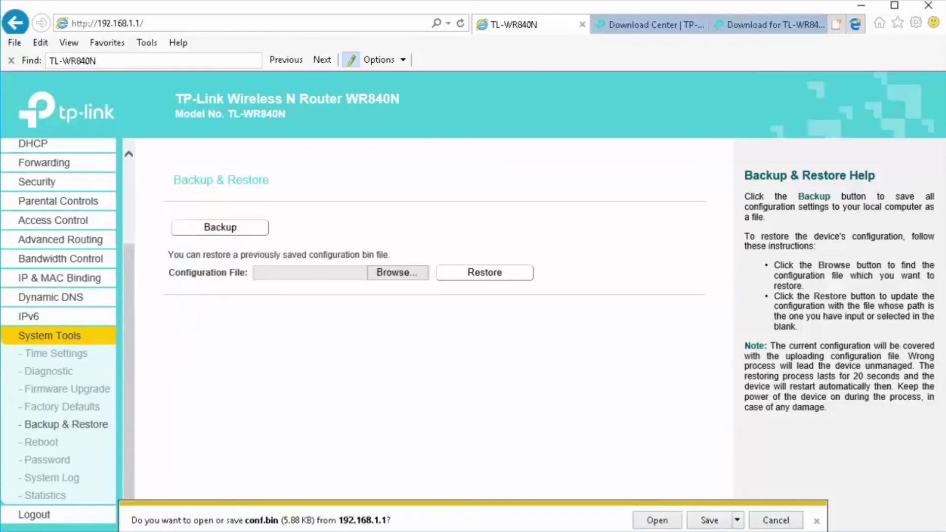
- Save the conf.bin backup file and view the Factory Defaults page
{"action": "left_click", "coordinate": [708, 522]}
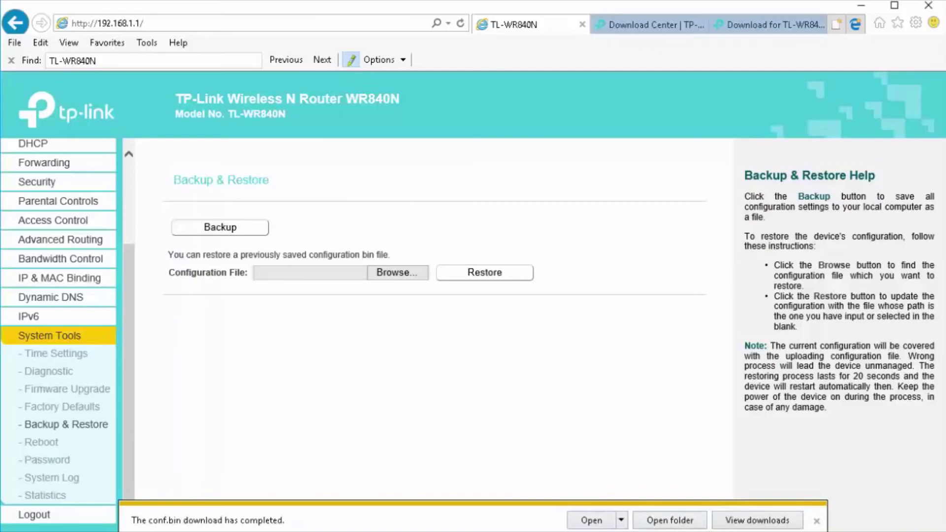
{"action": "left_click", "coordinate": [78, 409]}
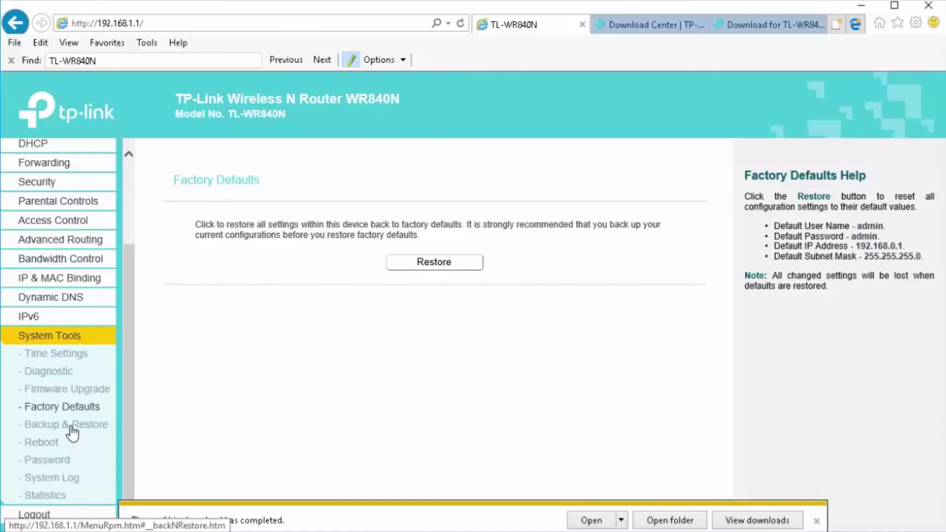
{"action": "left_click", "coordinate": [49, 434]}
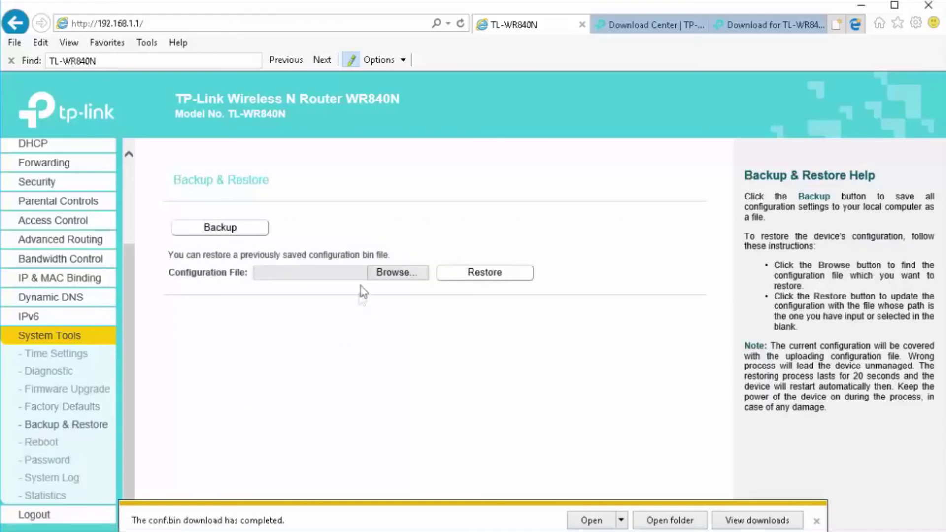
- Pick config.bin as the configuration file to restore, then open System Reboot
{"action": "left_click", "coordinate": [374, 271]}
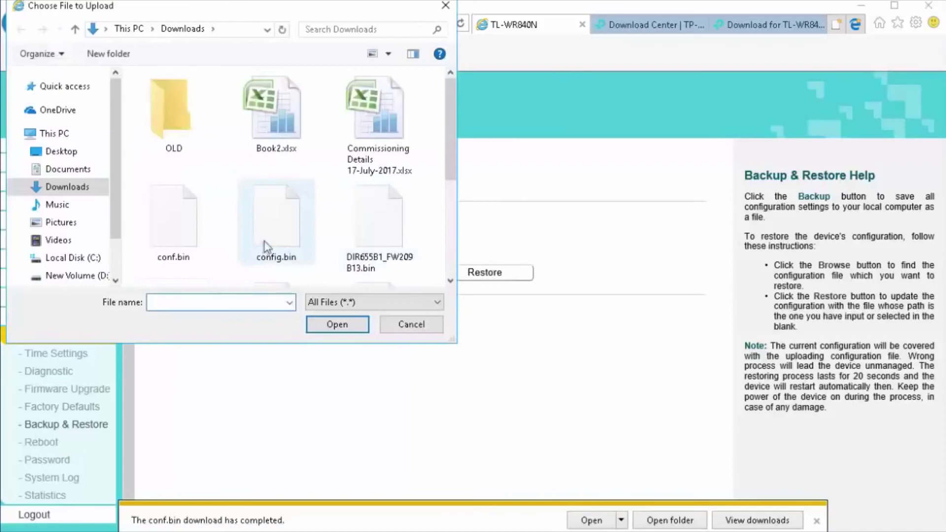
{"action": "left_click", "coordinate": [276, 238]}
{"action": "left_click", "coordinate": [328, 327]}
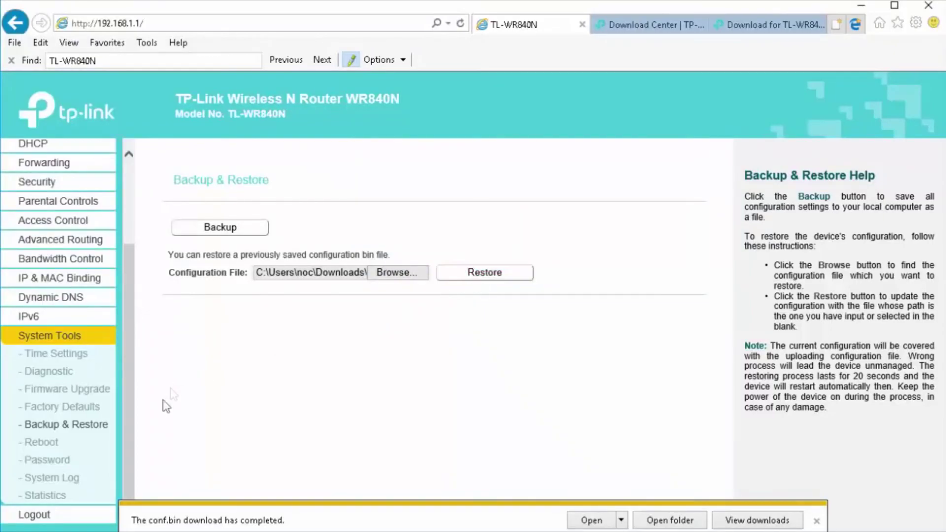
{"action": "left_click", "coordinate": [41, 444]}
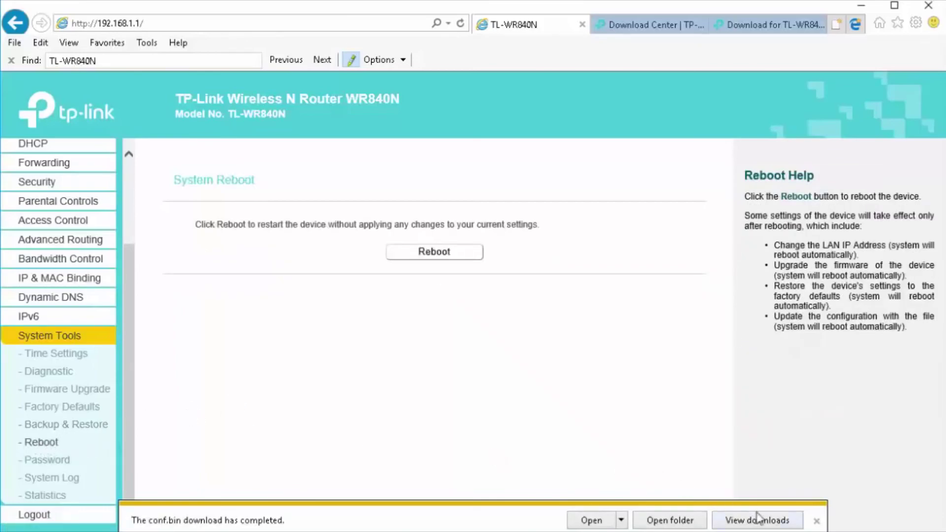
- On the Password page, enter the old credentials, keep user name admin, set a new password twice, and save
{"action": "left_click", "coordinate": [815, 522]}
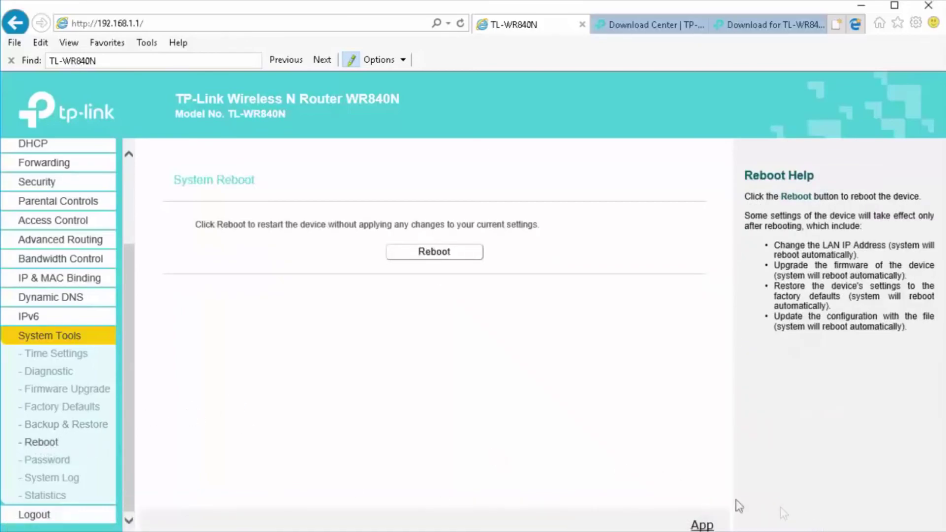
{"action": "left_click", "coordinate": [44, 460]}
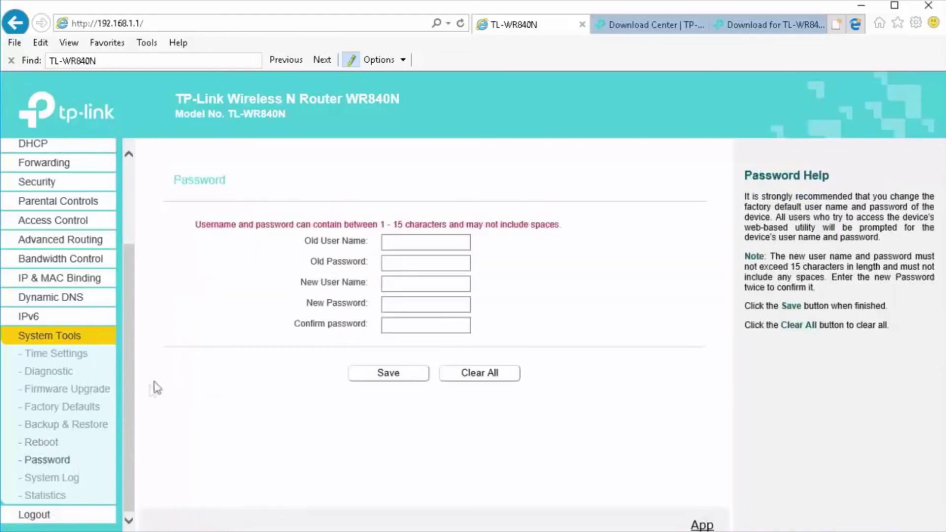
{"action": "left_click", "coordinate": [407, 240]}
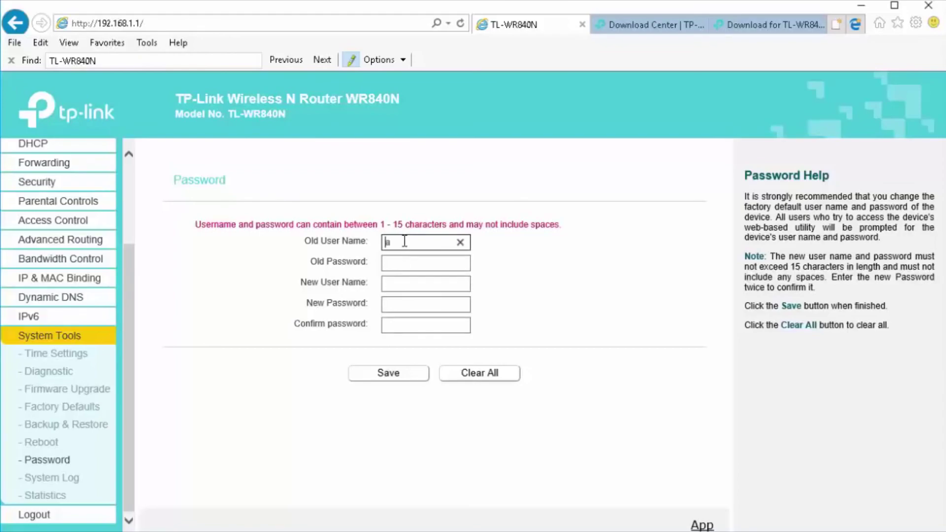
{"action": "key", "text": "Tab"}
{"action": "type", "text": "a"}
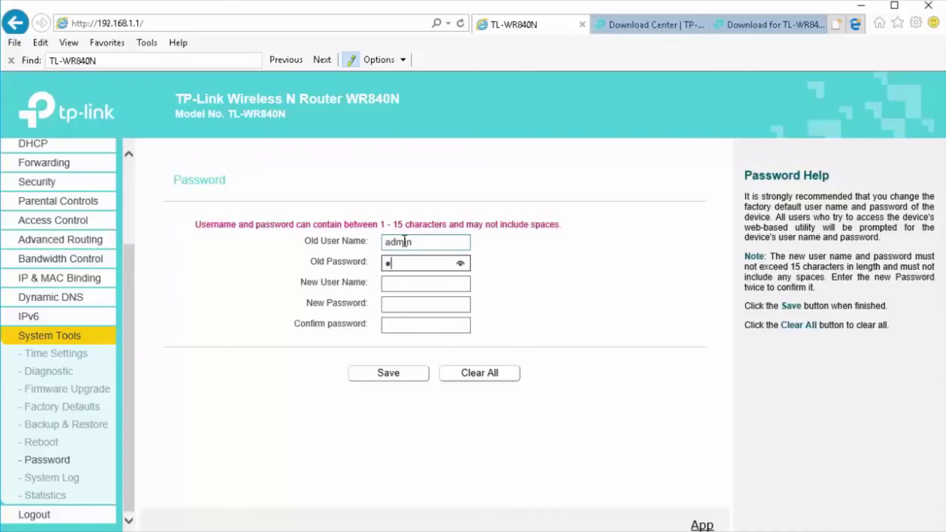
{"action": "type", "text": "dmin"}
{"action": "key", "text": "Tab"}
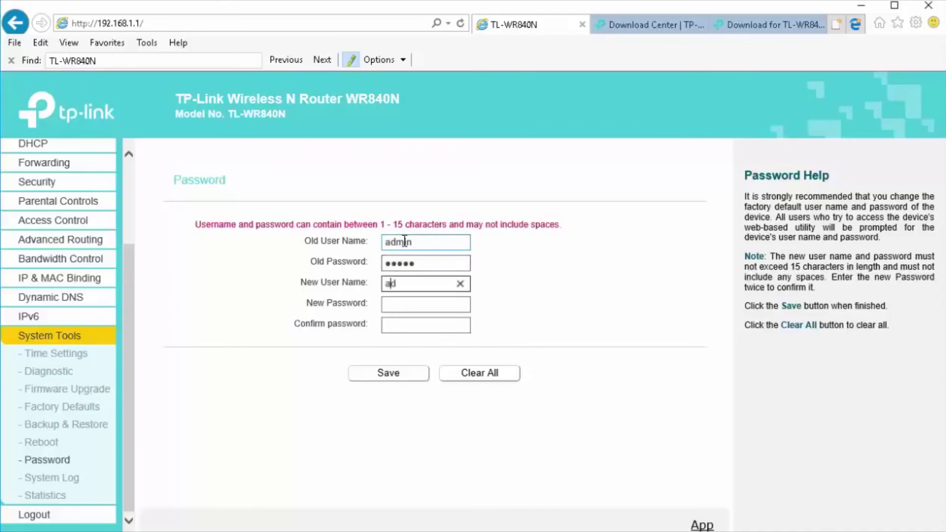
{"action": "type", "text": "admin"}
{"action": "key", "text": "Tab"}
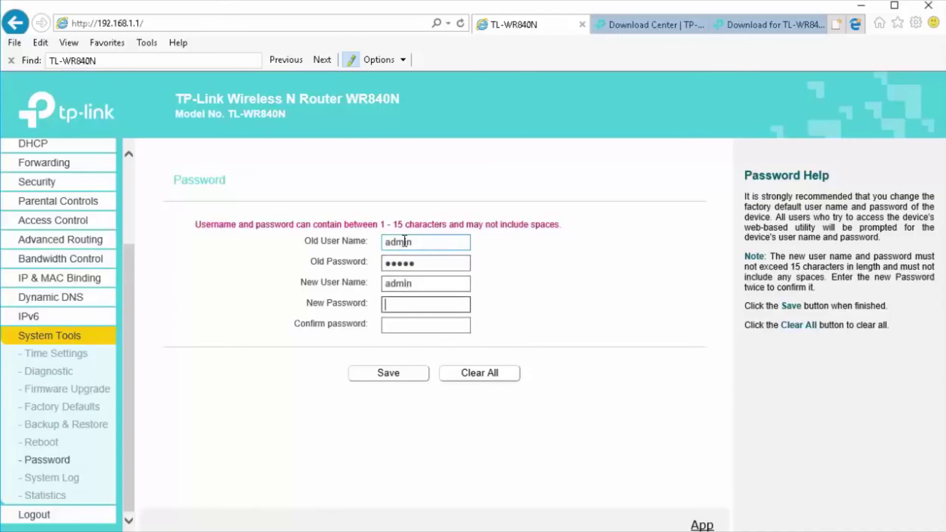
{"action": "type", "text": "adm"}
{"action": "key", "text": "Tab"}
{"action": "type", "text": "ad"}
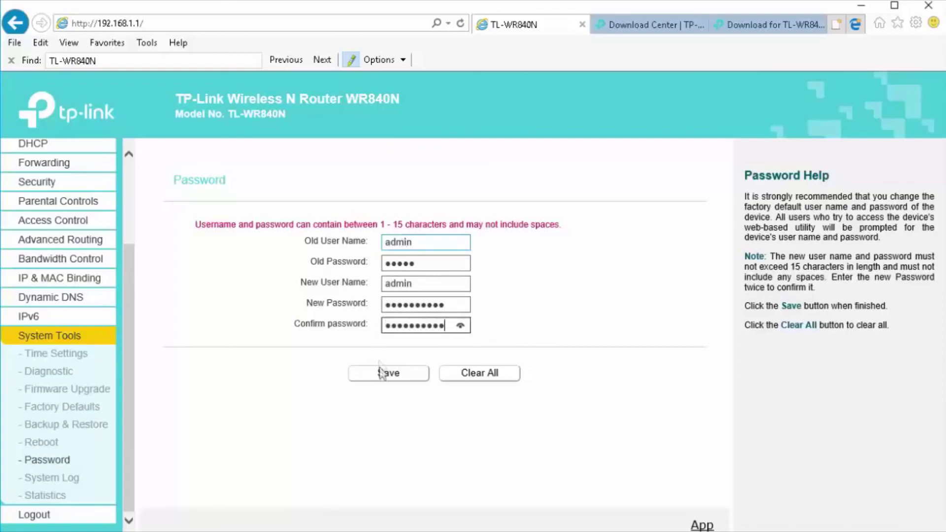
{"action": "left_click", "coordinate": [386, 376]}
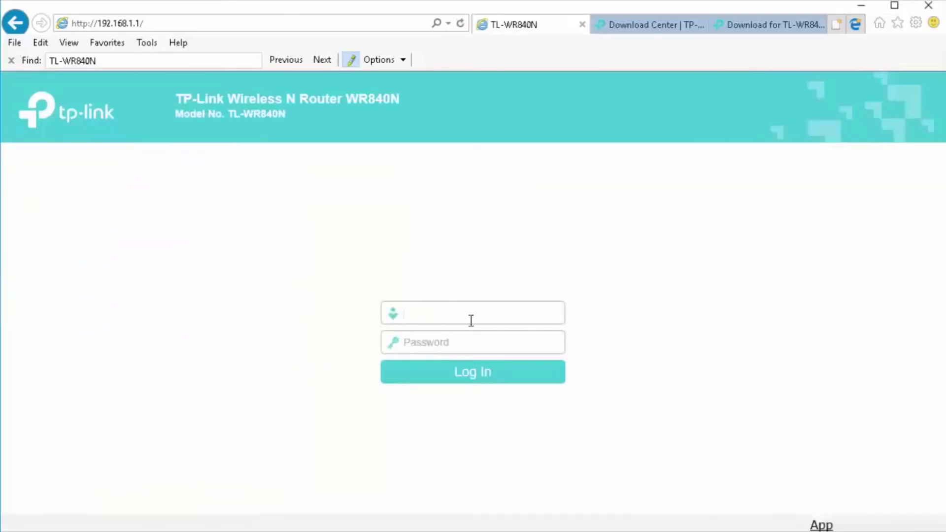
- Log in as admin with the new password and go to the Time Settings page
{"action": "key", "text": "Tab"}
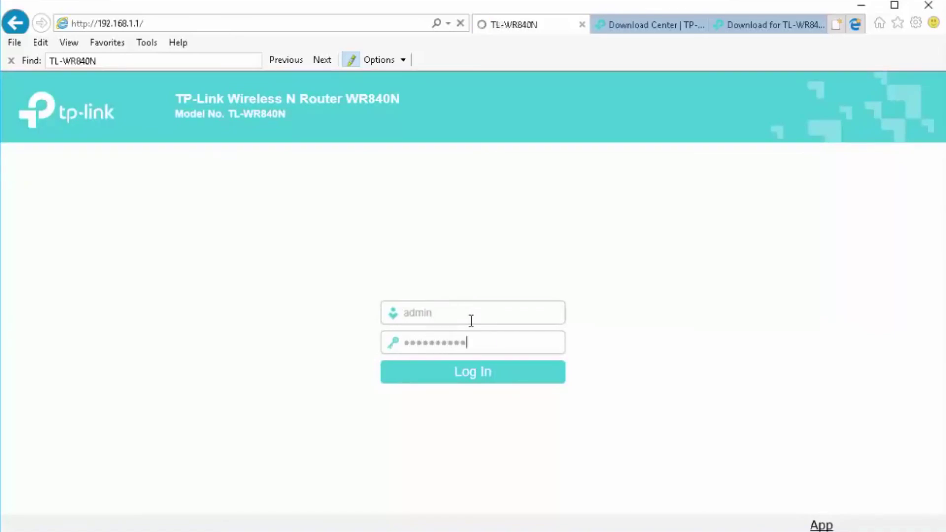
{"action": "key", "text": "Return"}
{"action": "left_click", "coordinate": [101, 462]}
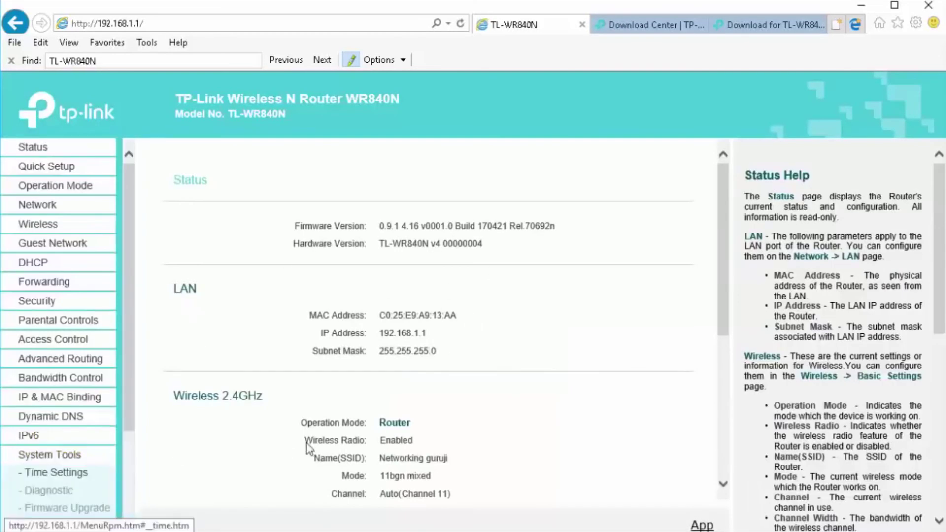
{"action": "scroll", "coordinate": [86, 450], "scroll_direction": "down", "scroll_amount": 3}
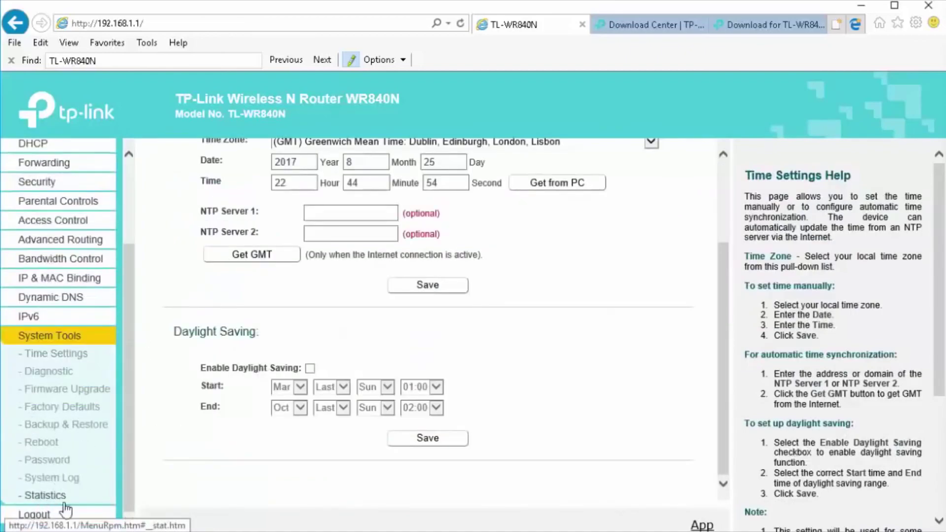
- Enable and save traffic statistics under System Tools > Statistics, then refresh the list twice
{"action": "left_click", "coordinate": [49, 497]}
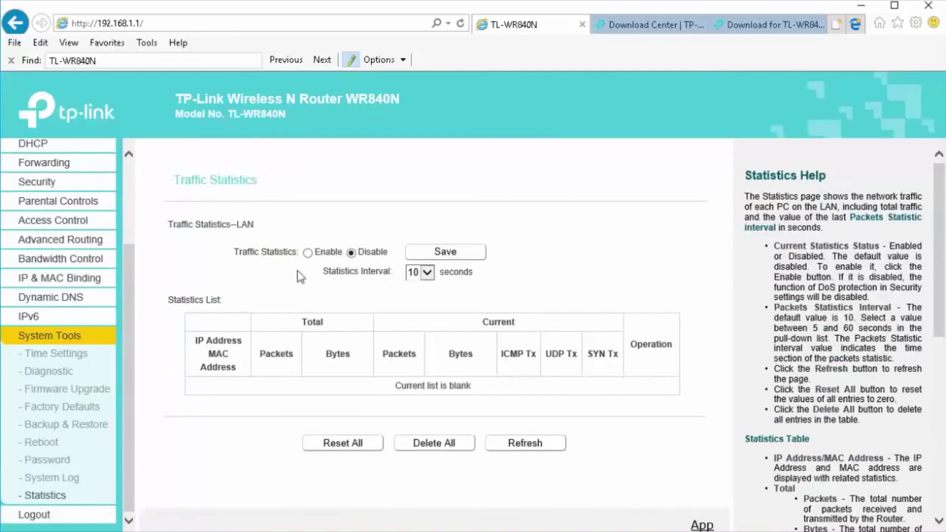
{"action": "left_click", "coordinate": [307, 252]}
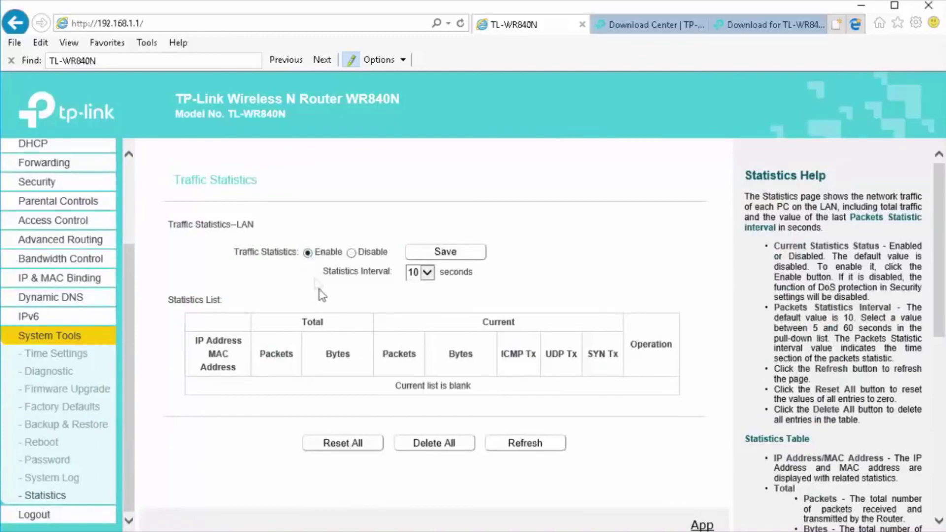
{"action": "left_click", "coordinate": [468, 252]}
{"action": "left_click", "coordinate": [535, 445]}
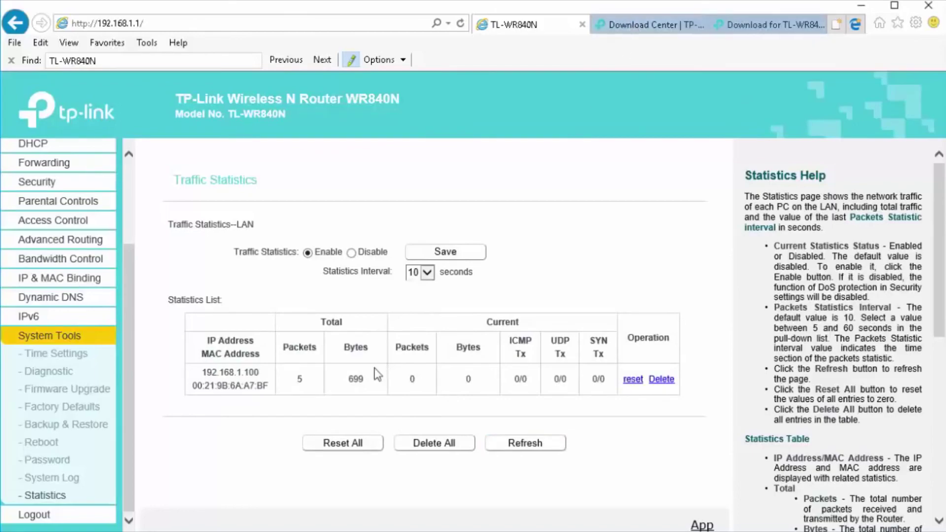
{"action": "left_click", "coordinate": [540, 445]}
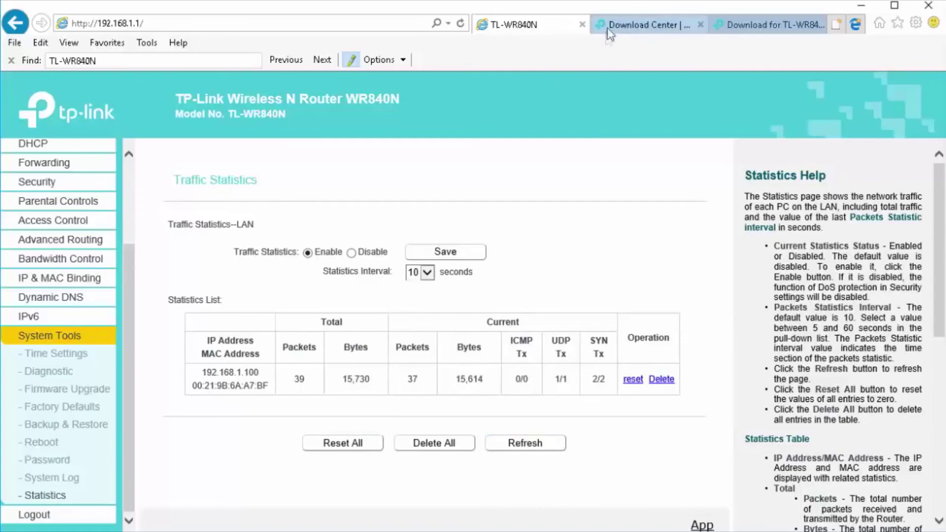
- In the Download Center tab, go to google.com and search for 'speedtest.ttml'
{"action": "left_click", "coordinate": [639, 23]}
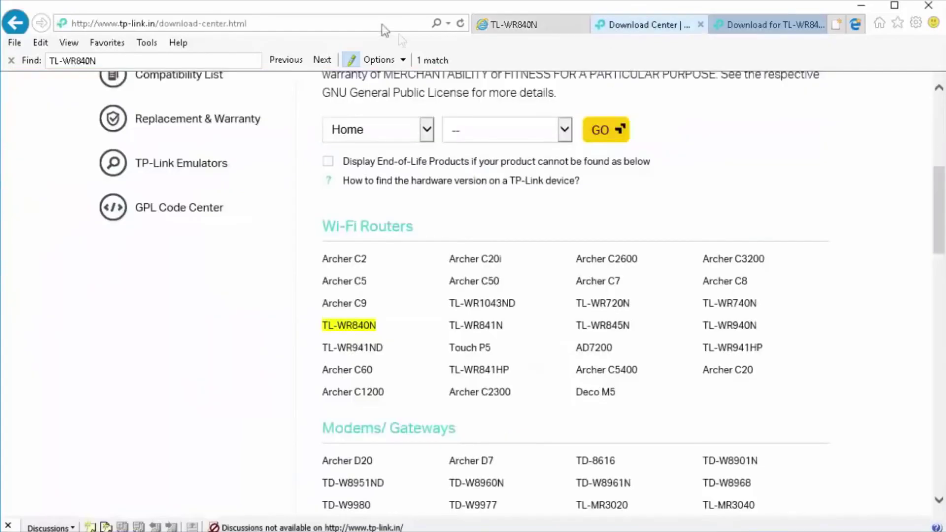
{"action": "left_click", "coordinate": [331, 23]}
{"action": "left_click", "coordinate": [334, 23]}
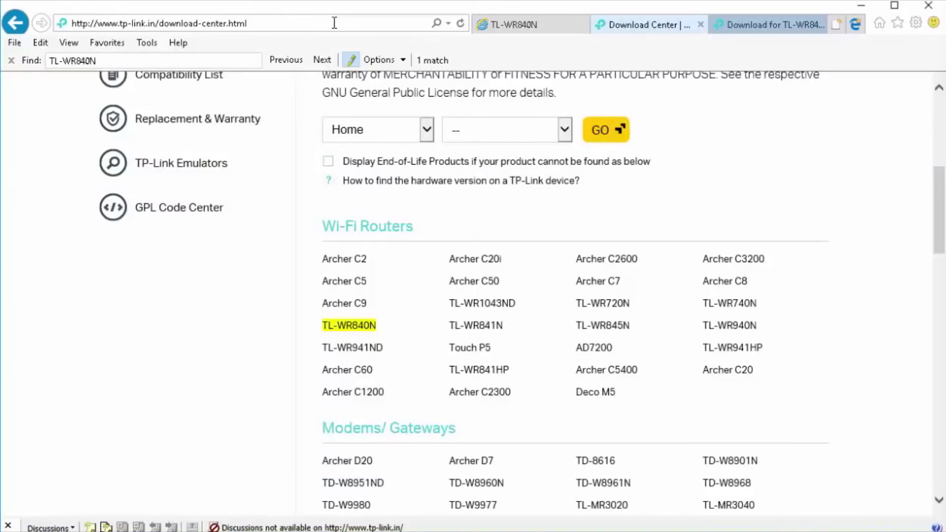
{"action": "left_click", "coordinate": [392, 29]}
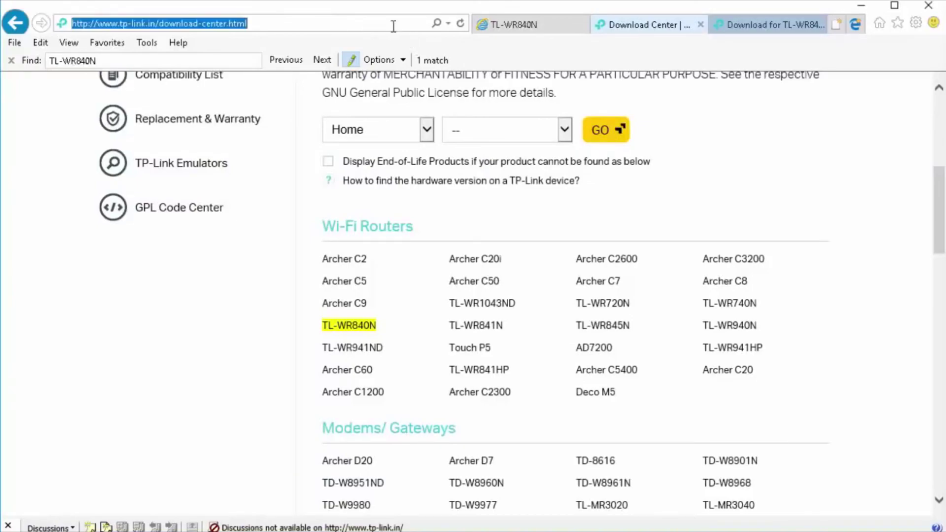
{"action": "type", "text": "google.com/"}
{"action": "key", "text": "Return"}
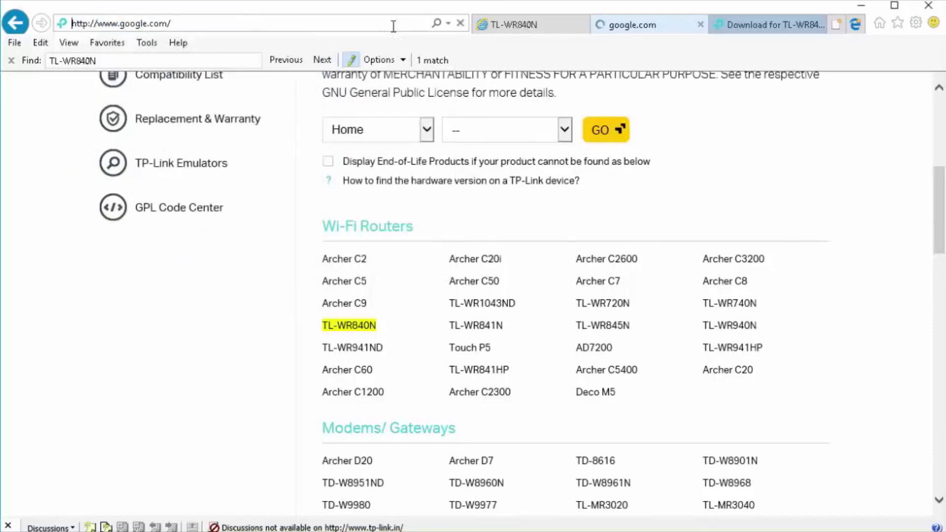
{"action": "type", "text": "spe"}
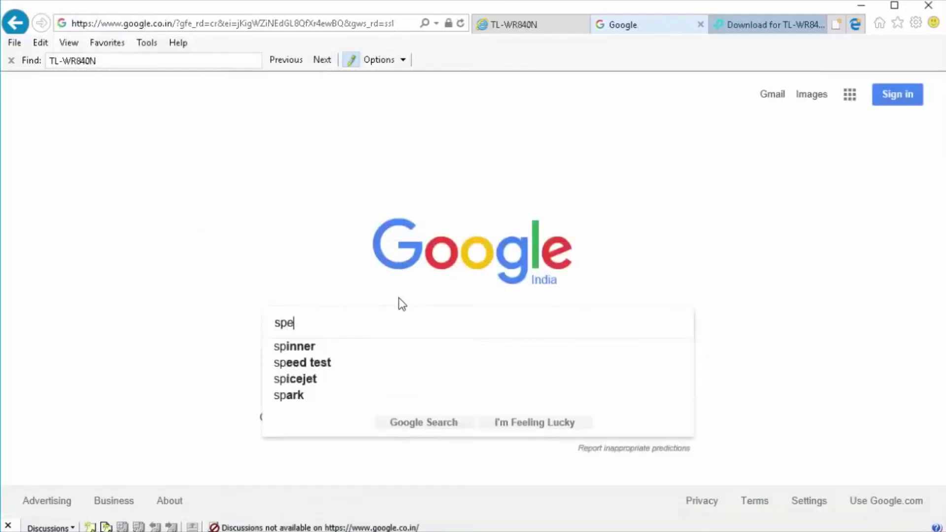
{"action": "type", "text": "edtest"}
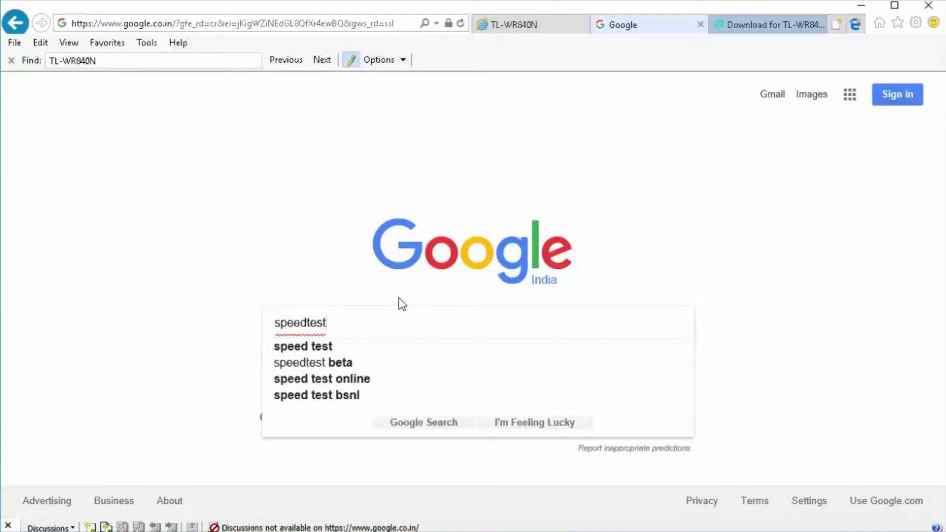
{"action": "type", "text": ".tt"}
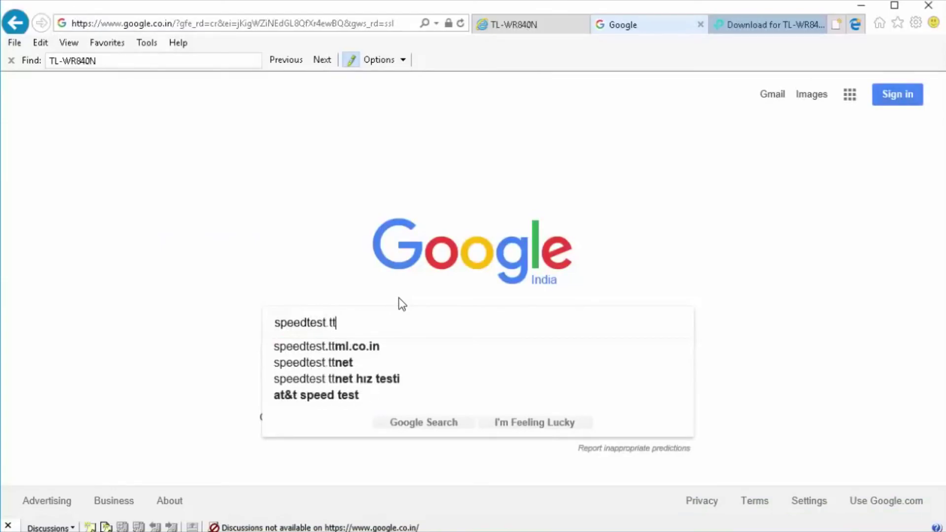
{"action": "type", "text": "ml"}
{"action": "key", "text": "Return"}
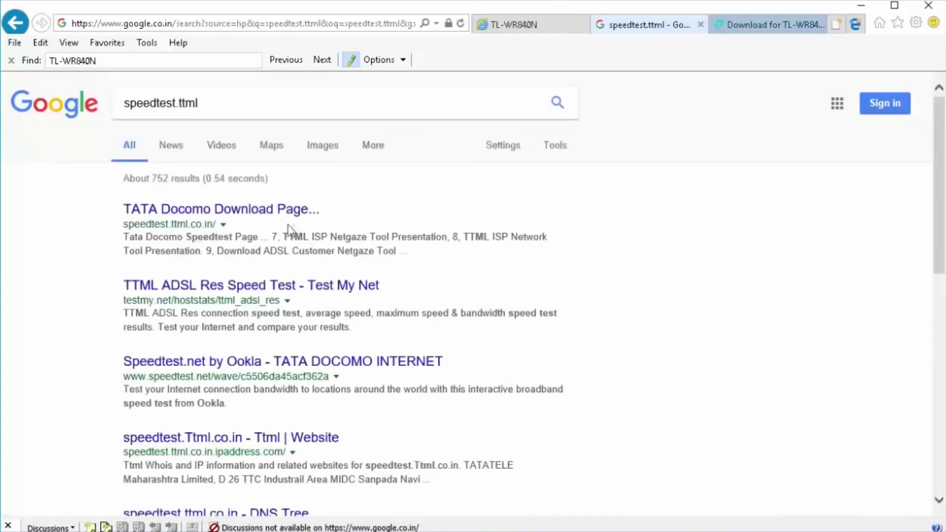
- Open the TATA Docomo speedtest result and run the 500 Mb 500M.exe download
{"action": "left_click", "coordinate": [281, 212]}
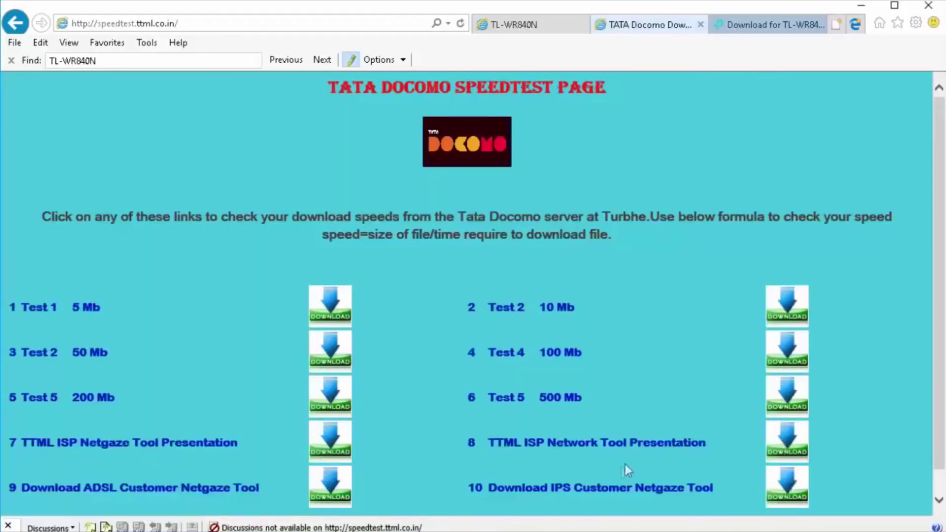
{"action": "left_click", "coordinate": [782, 389]}
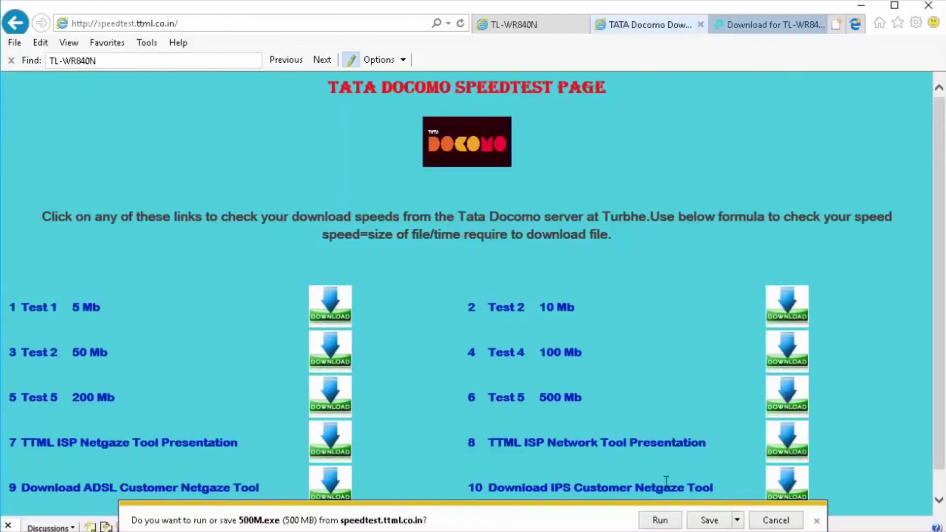
{"action": "left_click", "coordinate": [705, 521]}
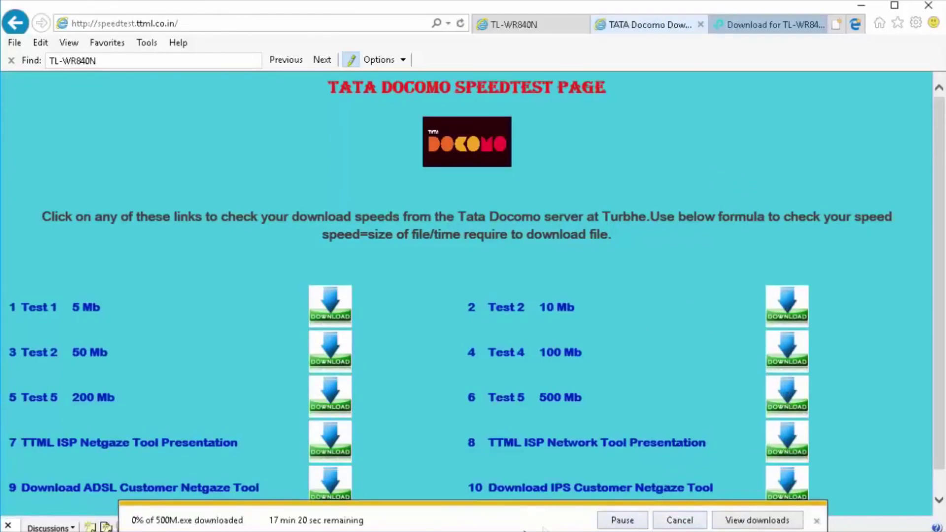
- Return to the router's Traffic Statistics page and refresh it until totals reach 6,954,174 bytes
{"action": "left_click", "coordinate": [512, 24]}
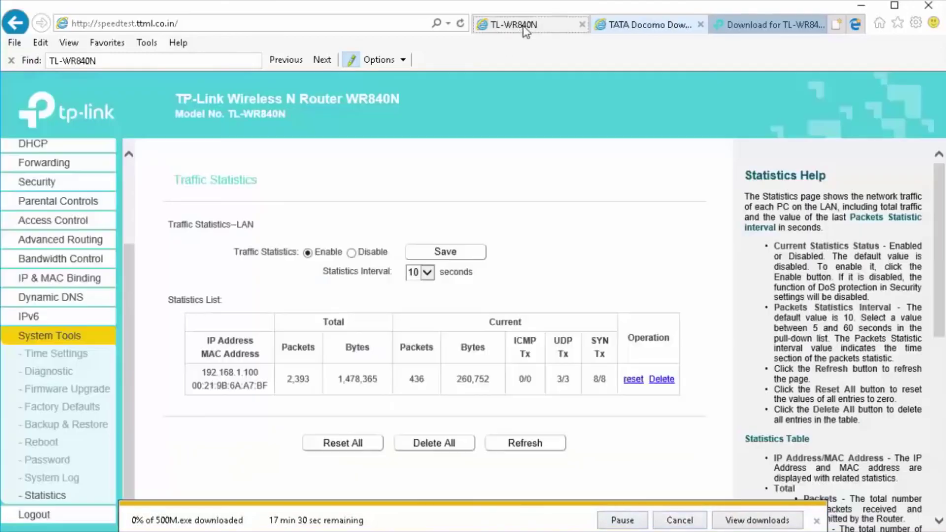
{"action": "left_click", "coordinate": [523, 445]}
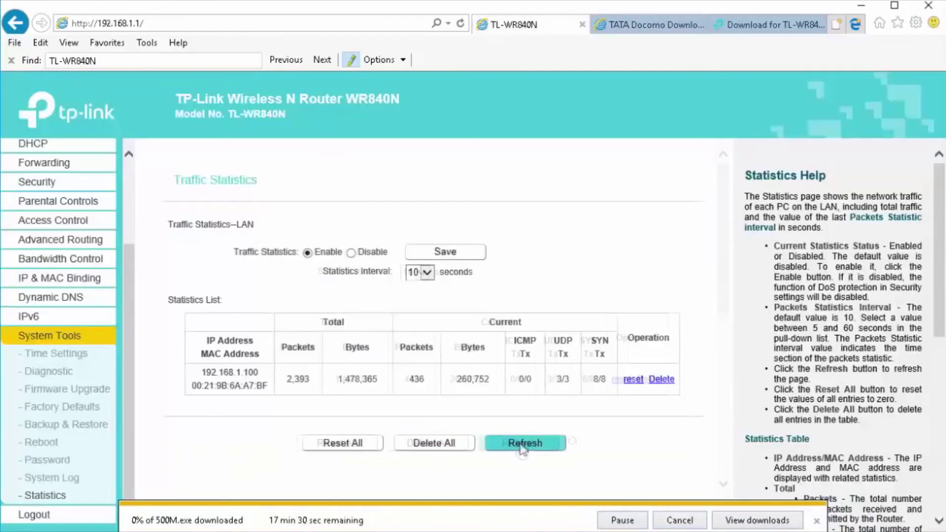
{"action": "left_click", "coordinate": [523, 447]}
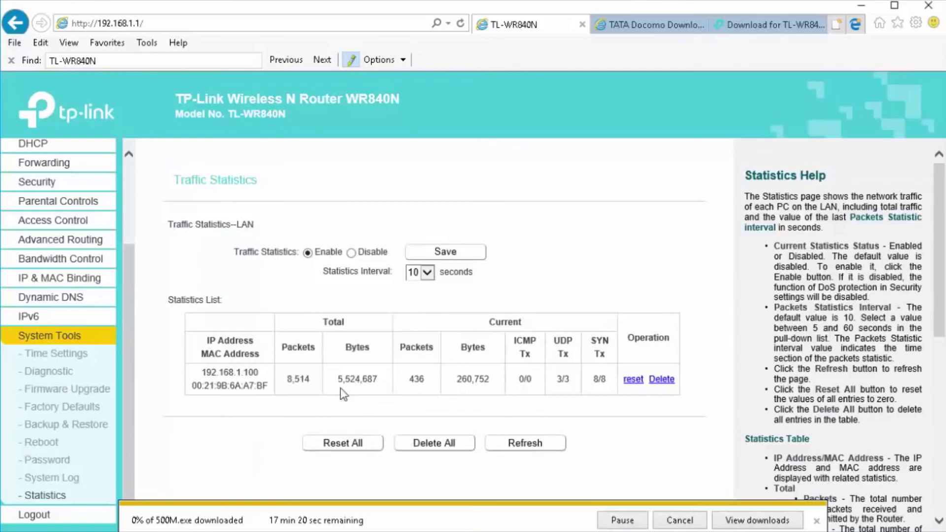
{"action": "left_click", "coordinate": [546, 446]}
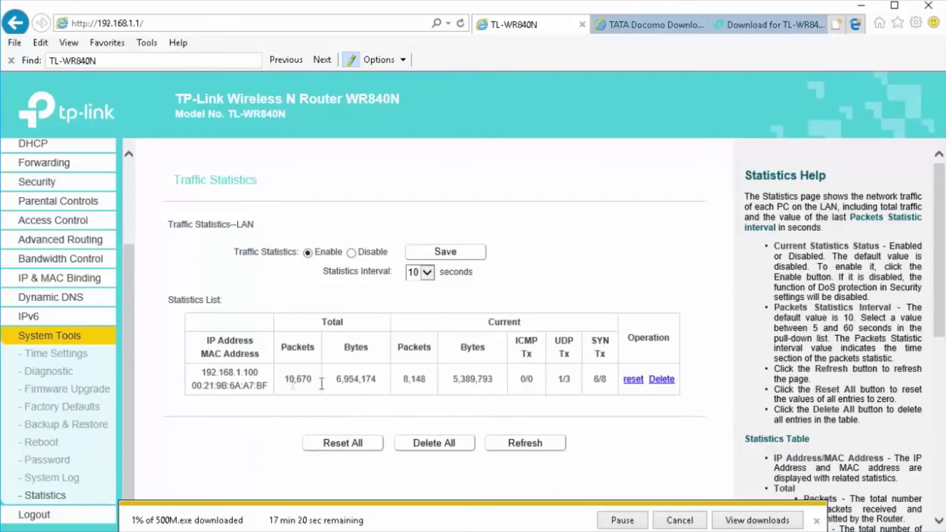